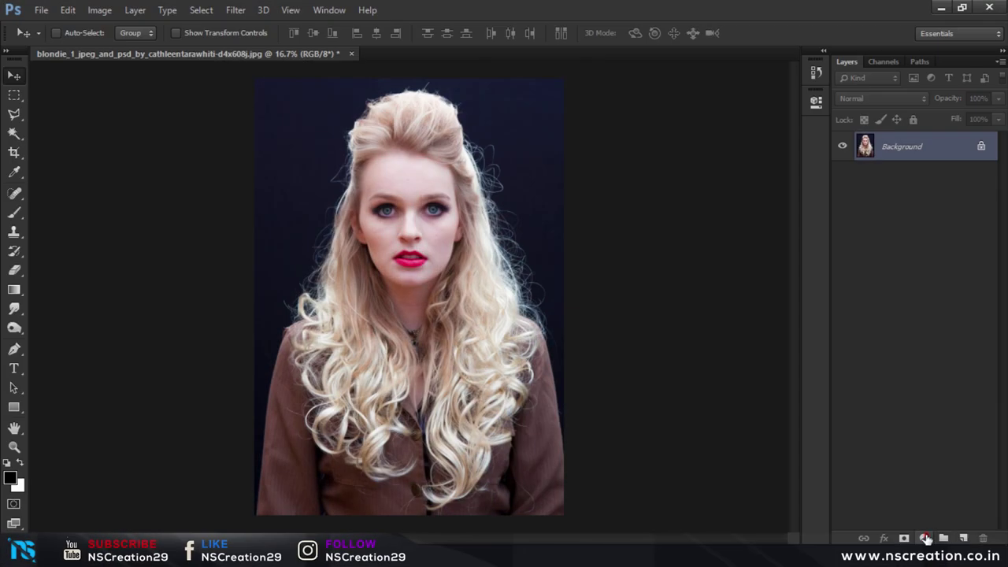
Open the Layers panel's new fill or adjustment layer menu for the portrait
{"action": "left_click", "coordinate": [924, 538]}
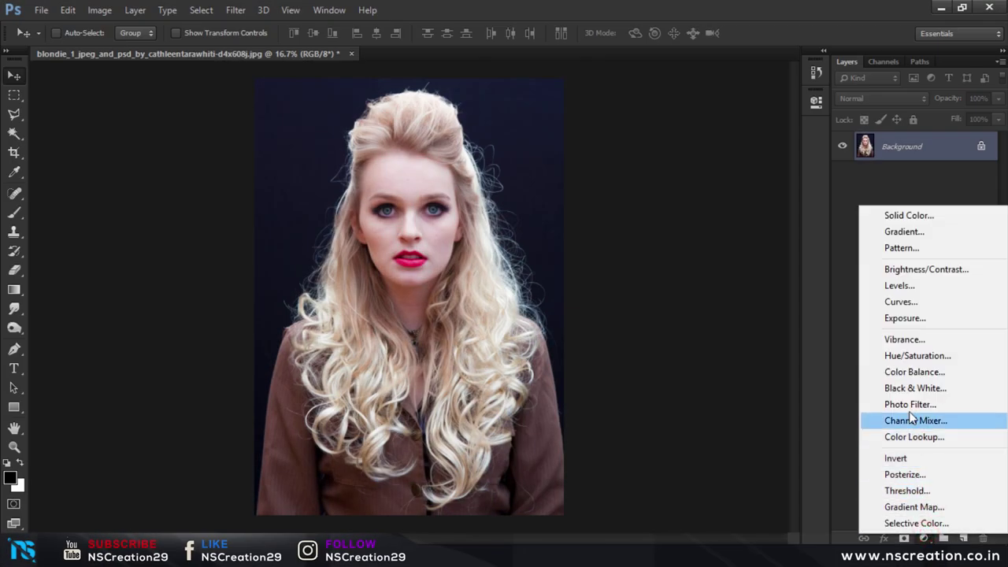
Add an Exposure layer at -0.33 exposure and 0.87 gamma, compare it, and select it with Background
{"action": "left_click", "coordinate": [904, 318]}
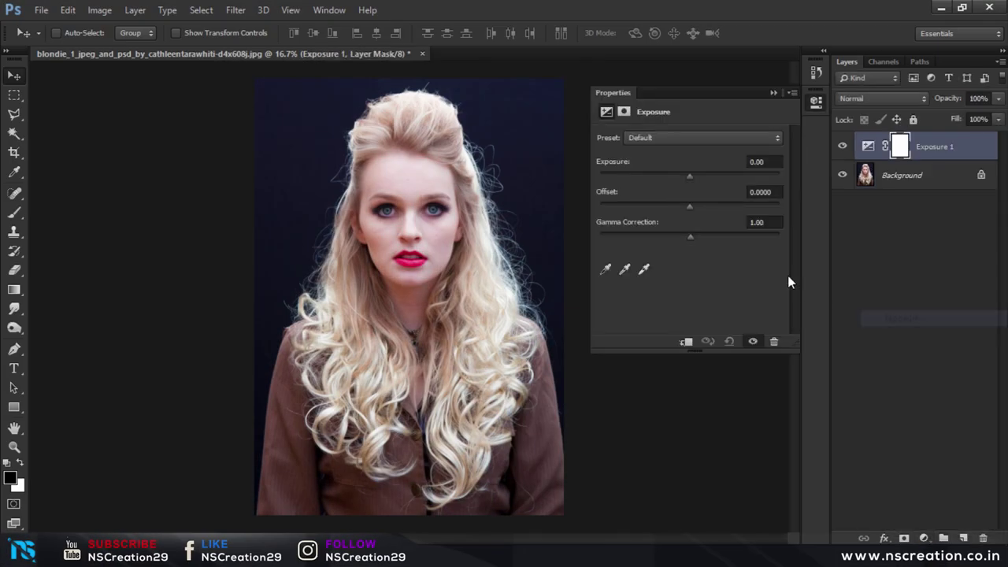
{"action": "left_click", "coordinate": [685, 176]}
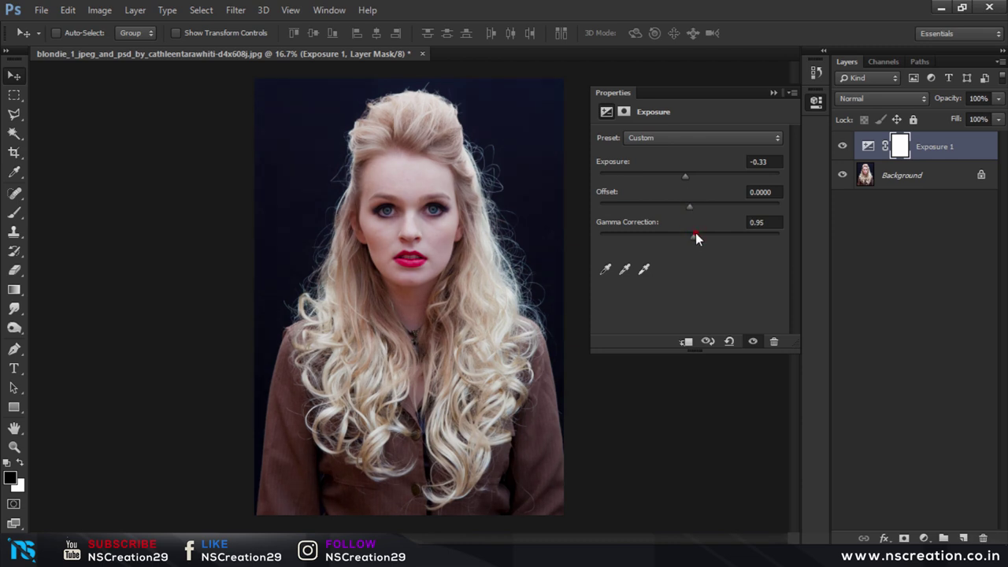
{"action": "left_click_drag", "start_coordinate": [696, 236], "coordinate": [702, 239]}
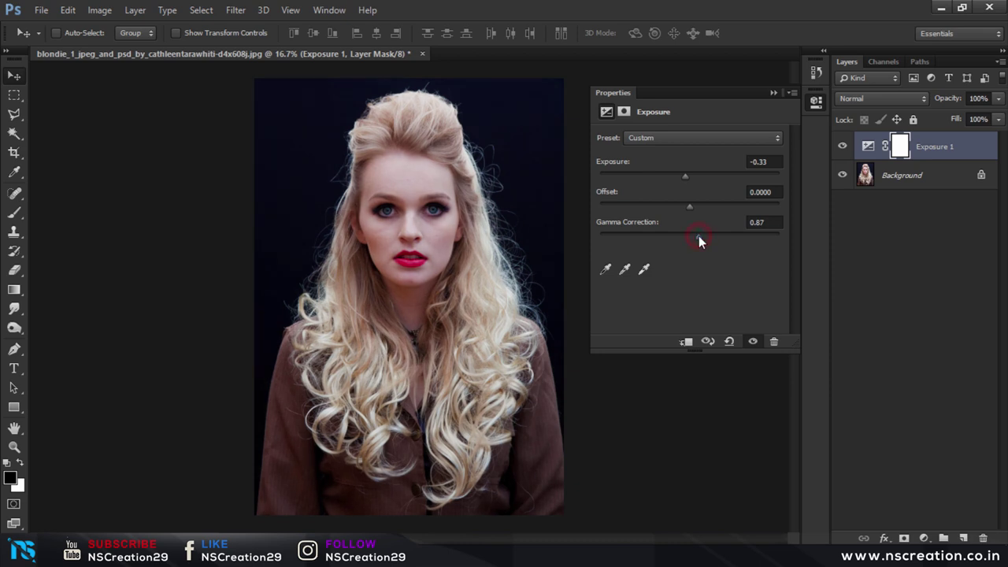
{"action": "left_click", "coordinate": [775, 93]}
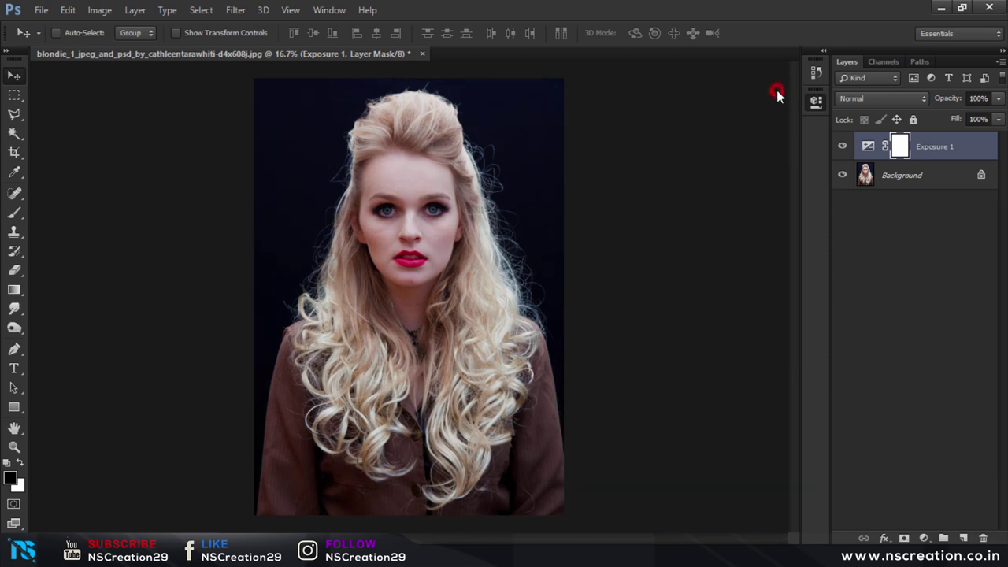
{"action": "left_click", "coordinate": [843, 147]}
{"action": "left_click", "coordinate": [843, 146]}
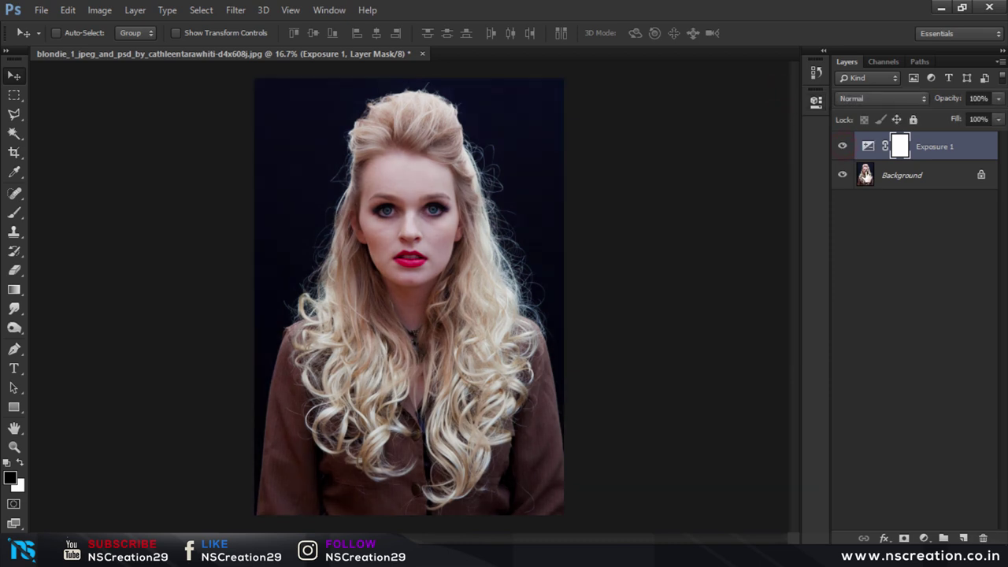
{"action": "left_click", "coordinate": [878, 167], "text": "ctrl"}
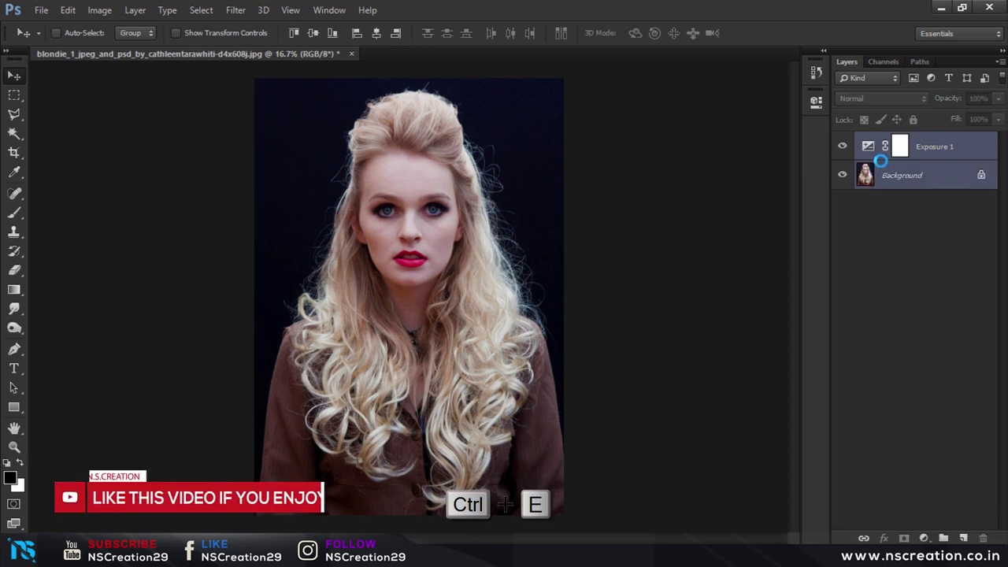
Merge the exposure into Background, duplicate it as Layer 1, and load a 65 px textured Smudge brush
{"action": "key", "text": "ctrl+e"}
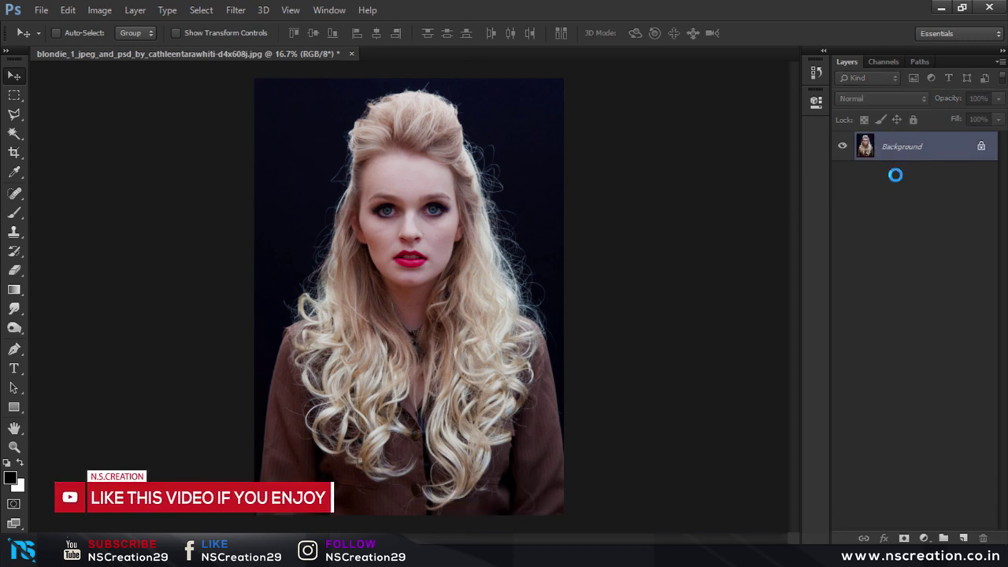
{"action": "key", "text": "ctrl+j"}
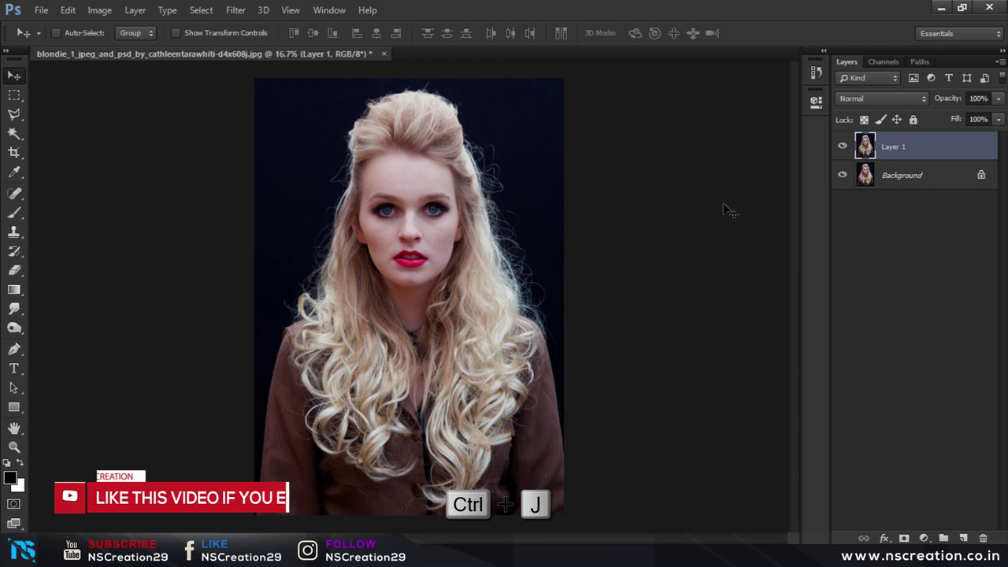
{"action": "left_click", "coordinate": [18, 214]}
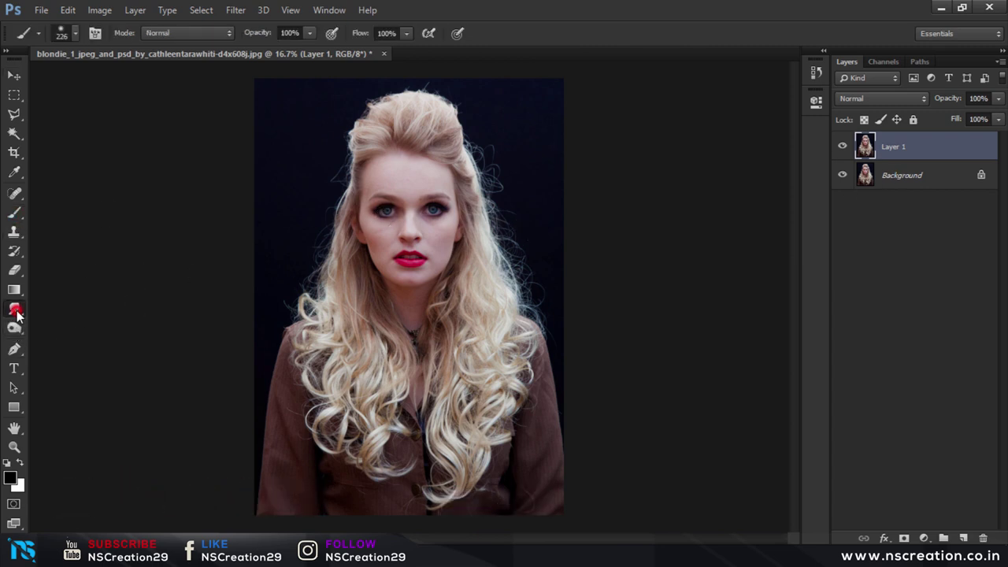
{"action": "left_click", "coordinate": [15, 310]}
{"action": "right_click", "coordinate": [450, 194]}
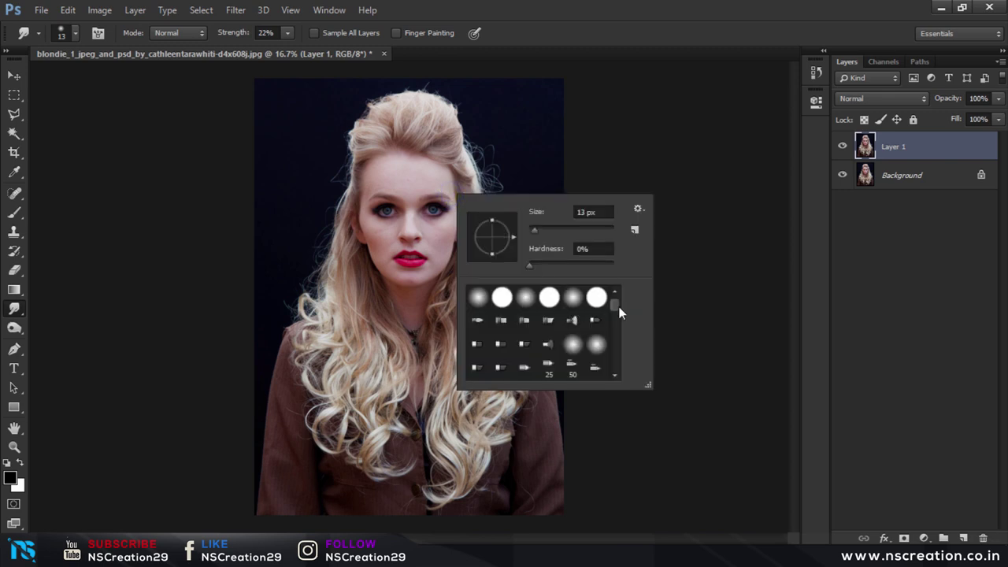
{"action": "left_click_drag", "start_coordinate": [618, 308], "coordinate": [616, 361]}
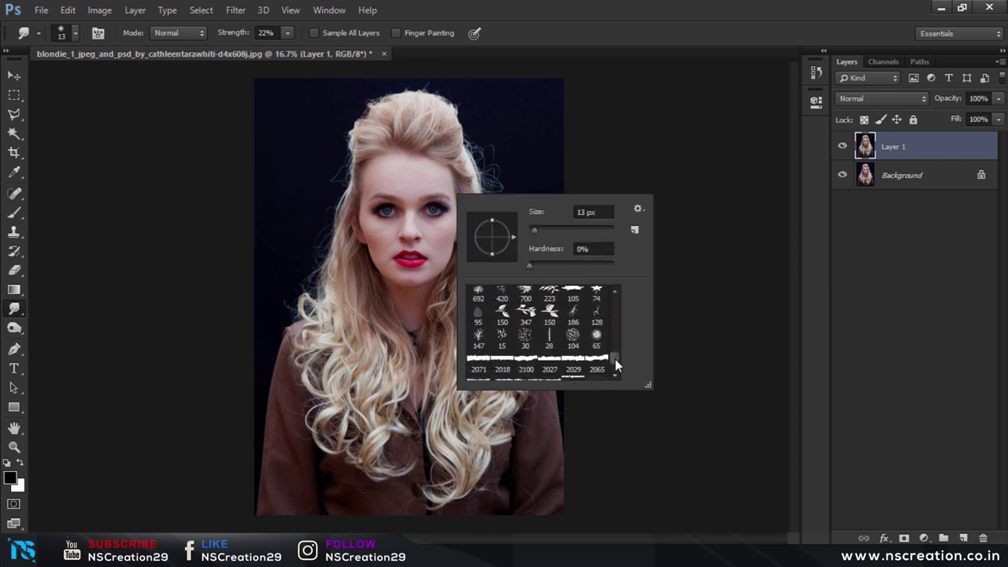
{"action": "left_click", "coordinate": [596, 337]}
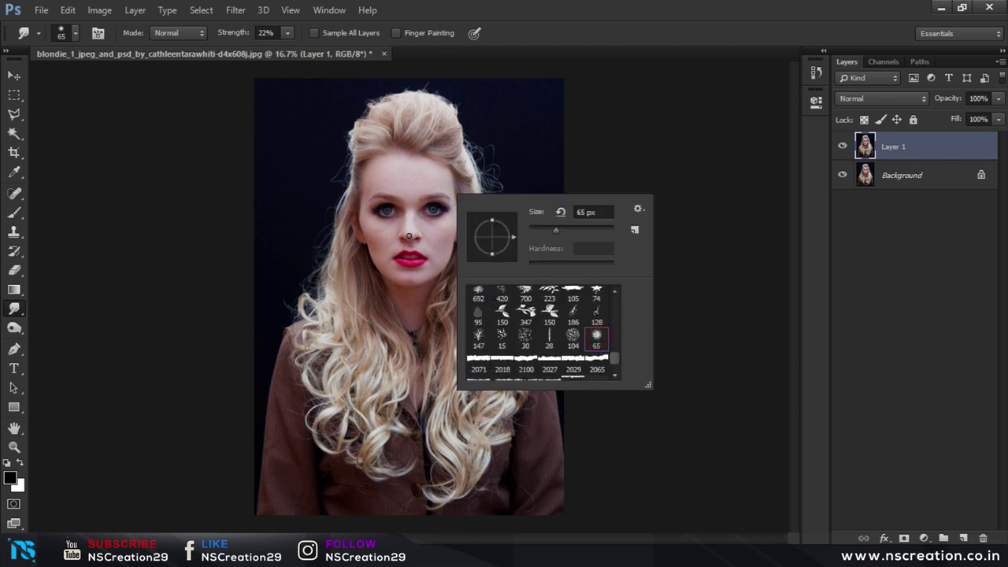
{"action": "left_click", "coordinate": [389, 182]}
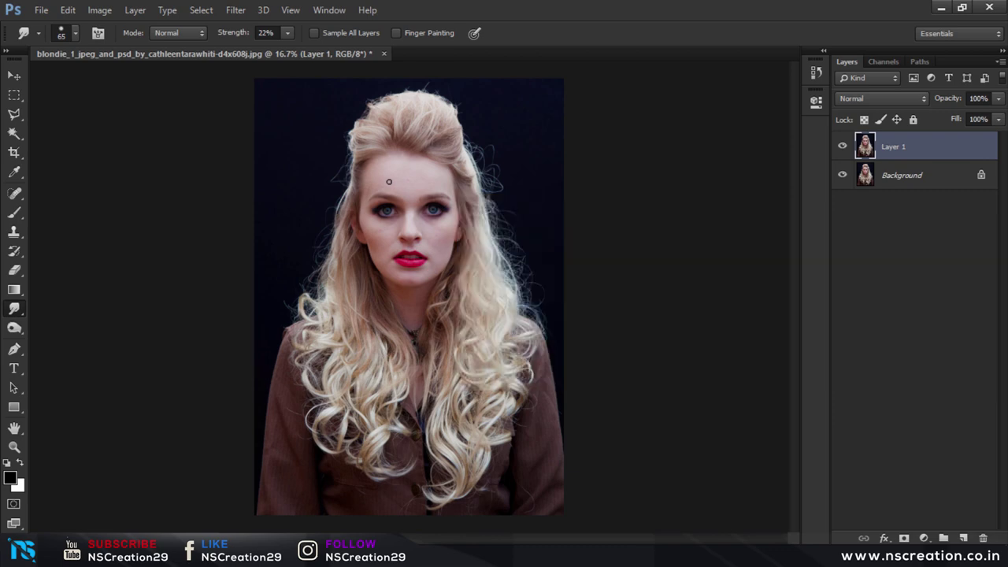
Zoom in, enlarge the Smudge brush to 100 px, and smooth the forehead and its red blemish
{"action": "scroll", "coordinate": [388, 182], "scroll_direction": "up", "scroll_amount": 1}
{"action": "scroll", "coordinate": [389, 182], "scroll_direction": "up", "scroll_amount": 1}
{"action": "scroll", "coordinate": [391, 181], "scroll_direction": "up", "scroll_amount": 2}
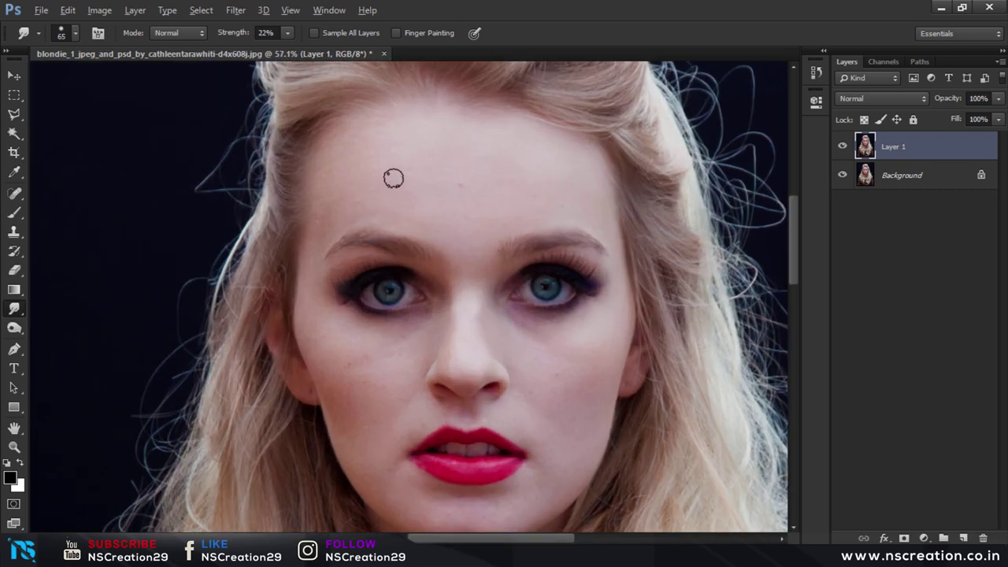
{"action": "scroll", "coordinate": [393, 179], "scroll_direction": "up", "scroll_amount": 1}
{"action": "scroll", "coordinate": [393, 179], "scroll_direction": "up", "scroll_amount": 1}
{"action": "scroll", "coordinate": [394, 179], "scroll_direction": "down", "scroll_amount": 1}
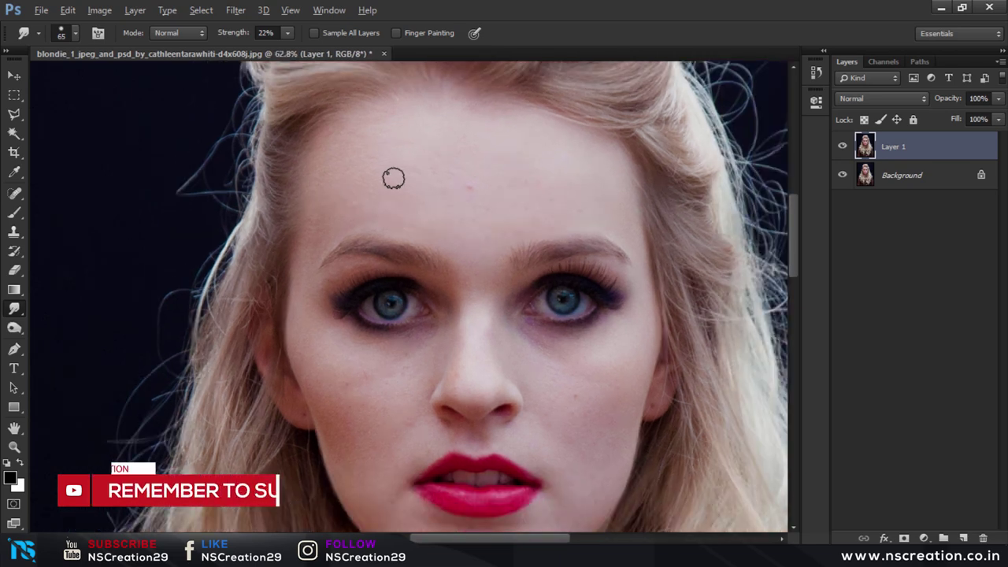
{"action": "scroll", "coordinate": [394, 178], "scroll_direction": "down", "scroll_amount": 1}
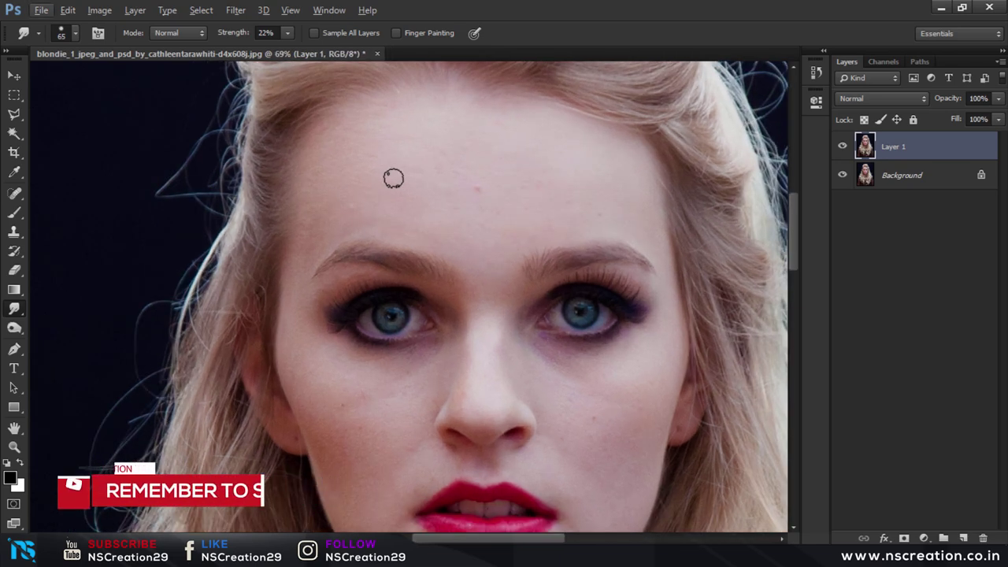
{"action": "key", "text": "bracketright"}
{"action": "key", "text": "bracketright"}
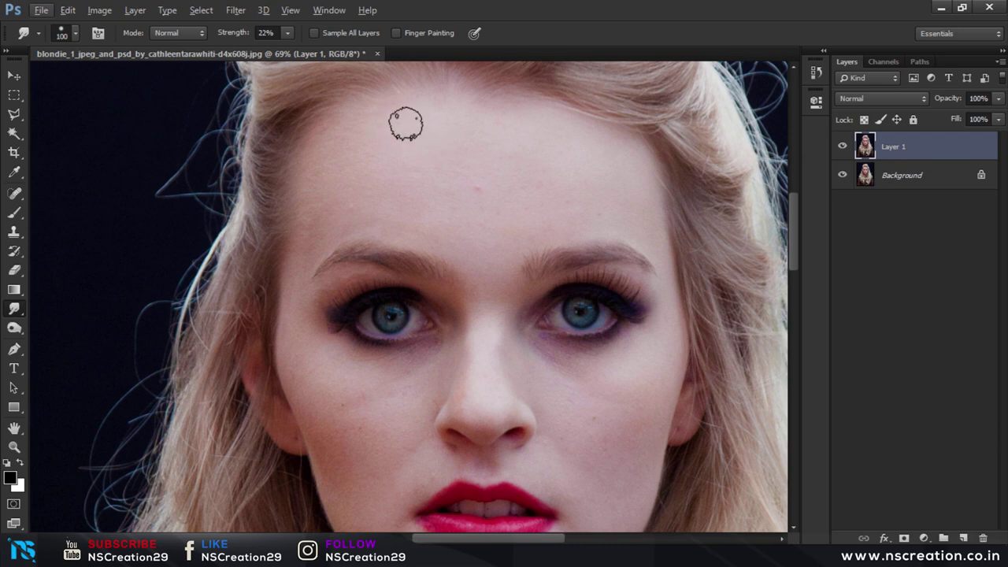
{"action": "left_click", "coordinate": [398, 161]}
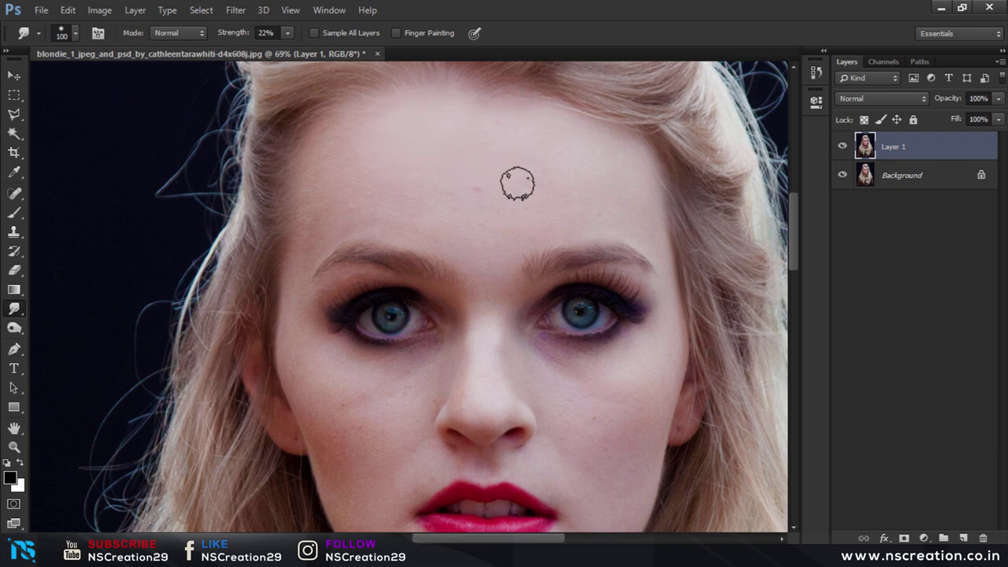
{"action": "mouse_move", "coordinate": [518, 180]}
{"action": "left_mouse_down"}
{"action": "mouse_move", "coordinate": [479, 189]}
{"action": "mouse_move", "coordinate": [453, 243]}
{"action": "left_mouse_up"}
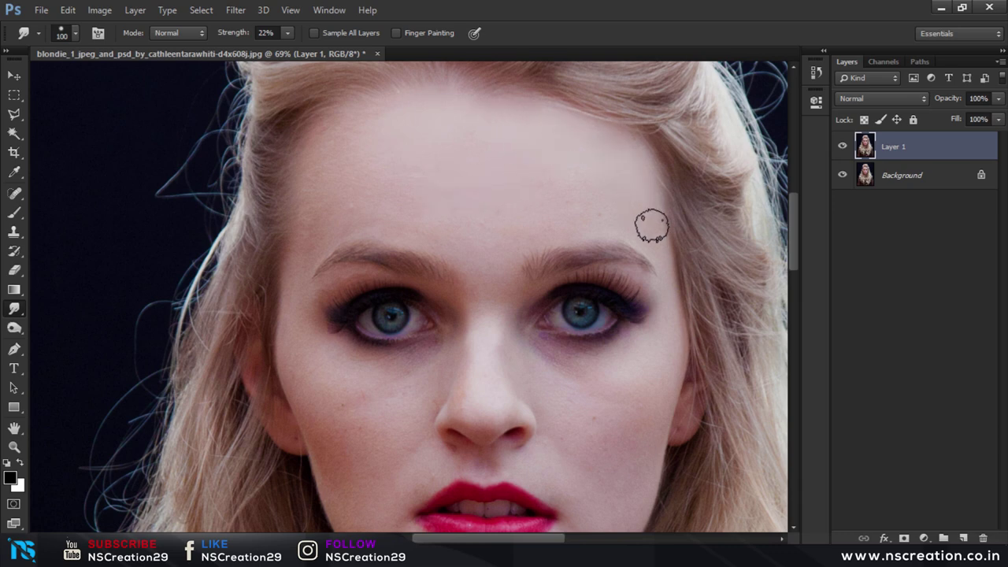
{"action": "left_click", "coordinate": [356, 142]}
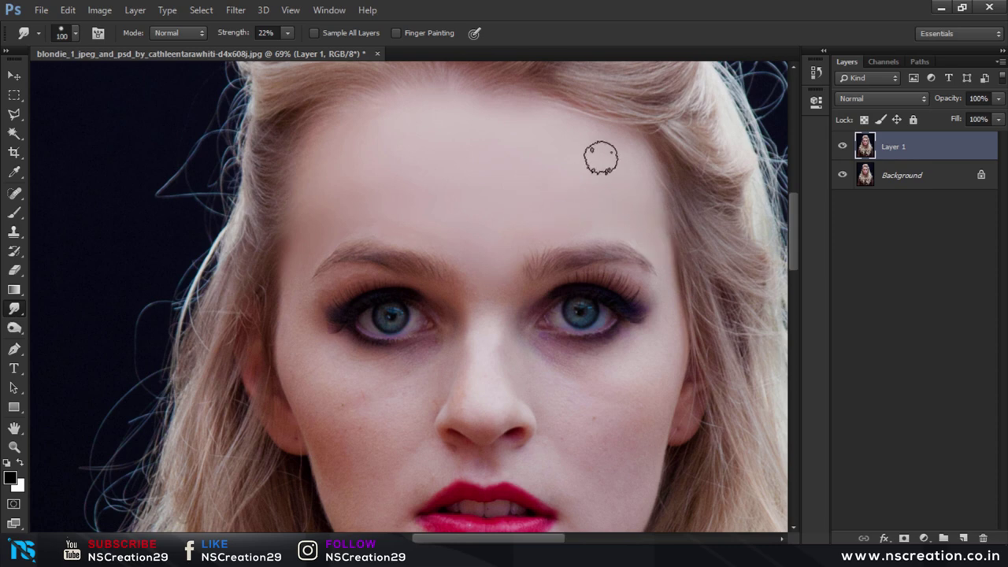
Smudge the skin on the cheeks, chin, brow and beside the nose
{"action": "scroll", "coordinate": [488, 173], "scroll_direction": "down", "scroll_amount": 5}
{"action": "left_click", "coordinate": [315, 110]}
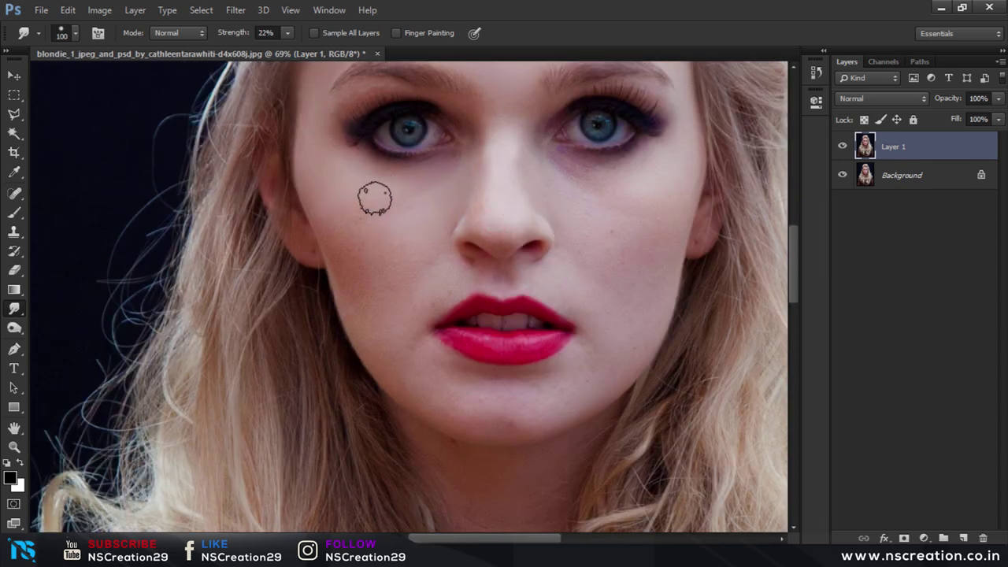
{"action": "left_click_drag", "start_coordinate": [326, 221], "coordinate": [332, 231]}
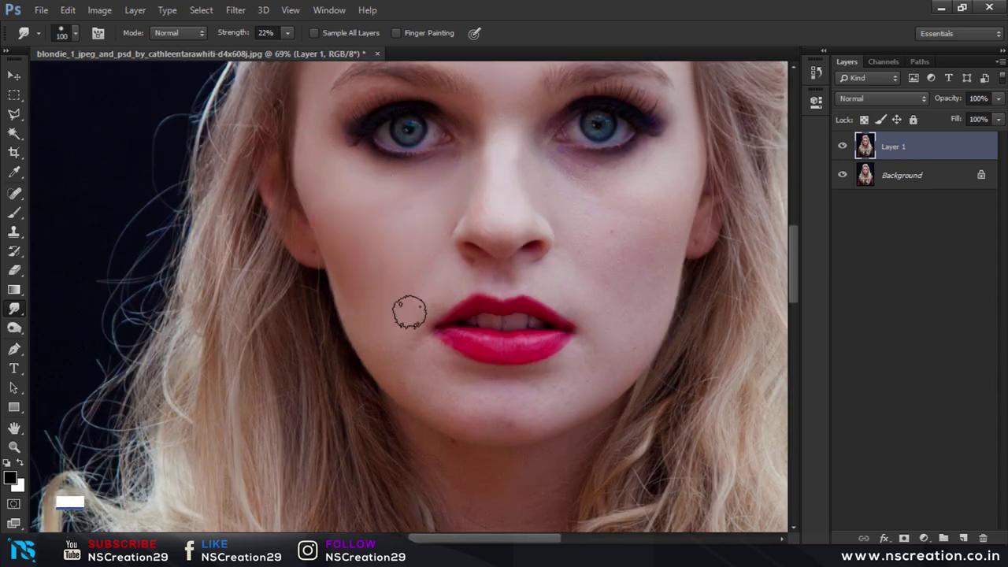
{"action": "left_click_drag", "start_coordinate": [448, 399], "coordinate": [542, 420]}
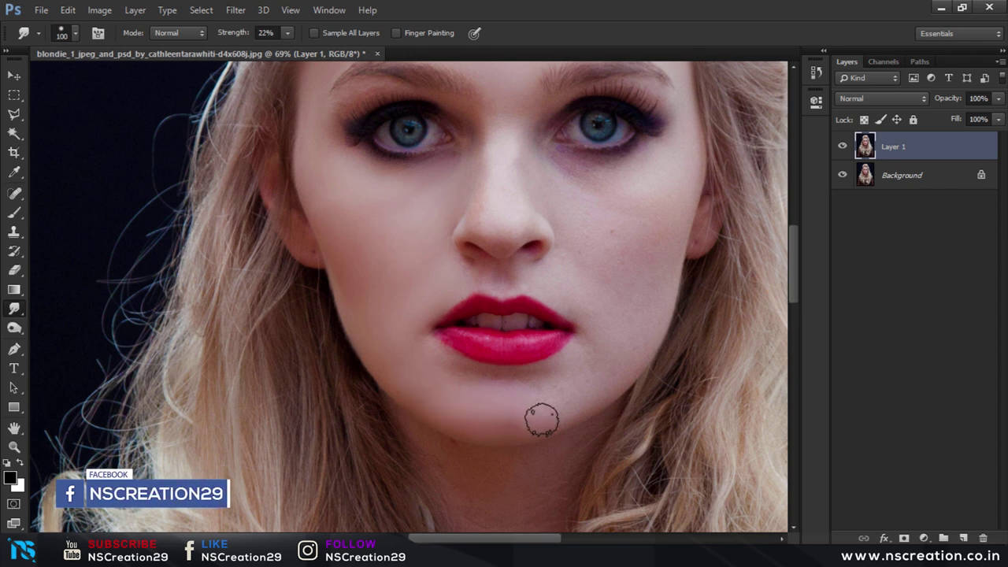
{"action": "left_click_drag", "start_coordinate": [664, 173], "coordinate": [556, 188]}
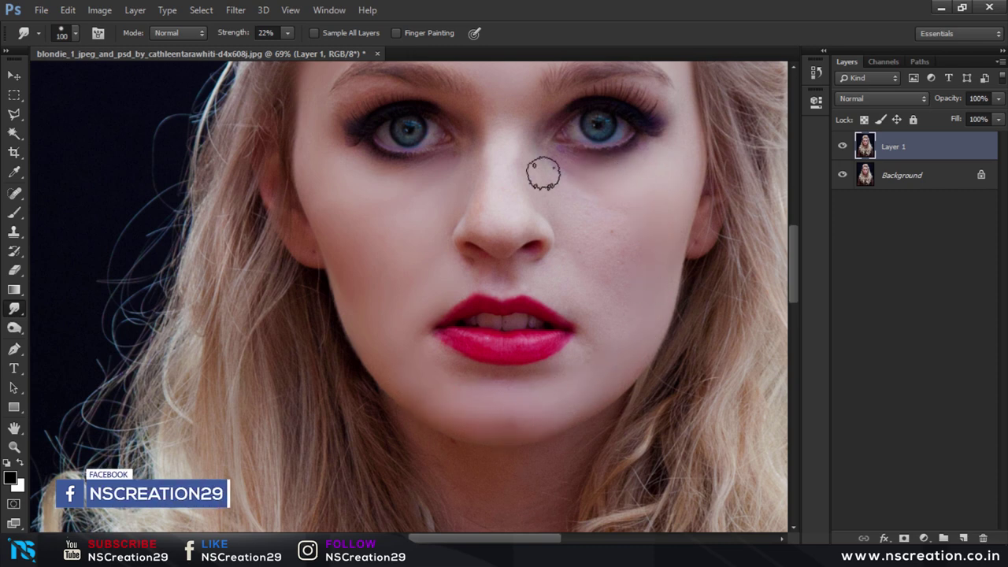
{"action": "left_click_drag", "start_coordinate": [544, 279], "coordinate": [569, 285]}
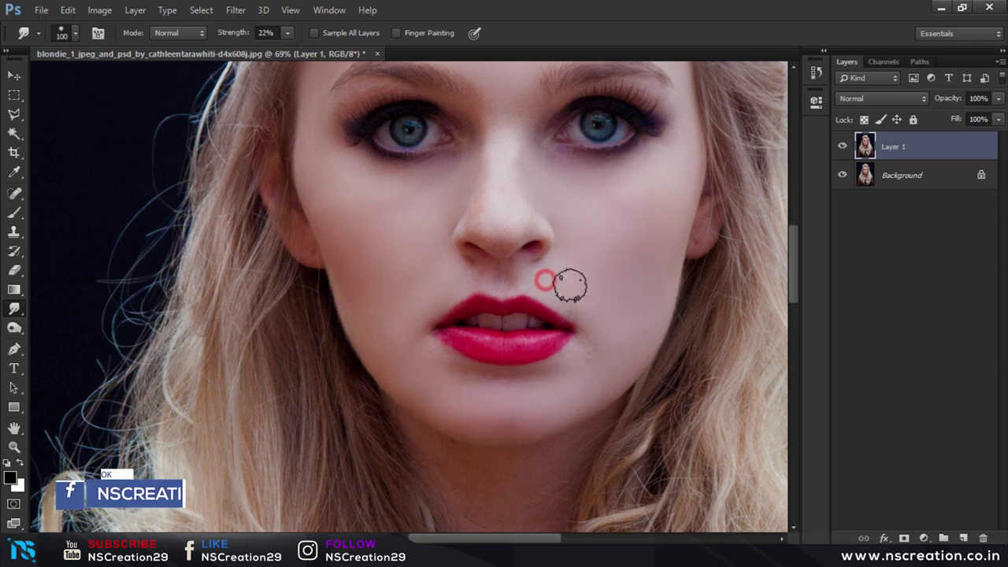
{"action": "left_click_drag", "start_coordinate": [568, 378], "coordinate": [568, 374]}
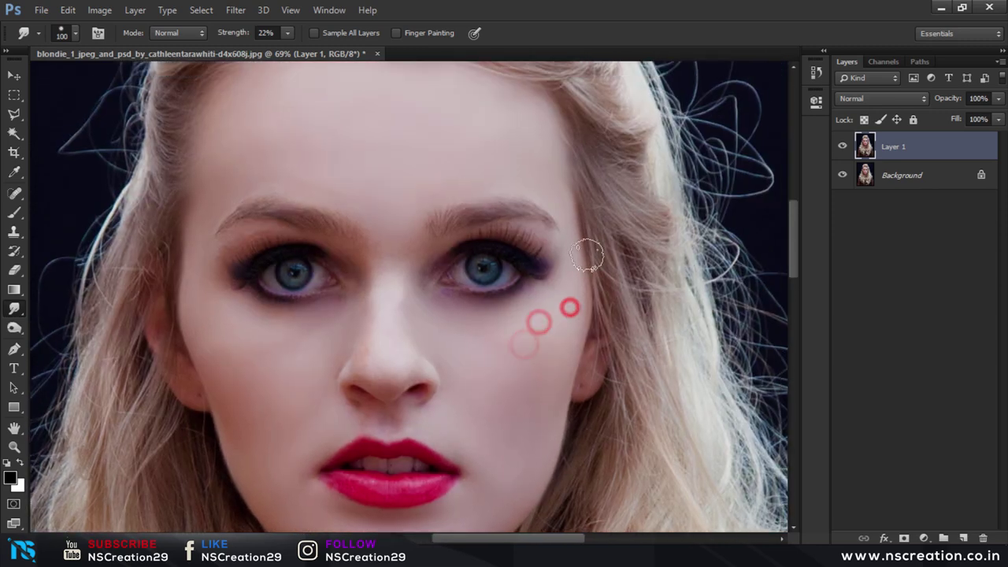
{"action": "left_click_drag", "start_coordinate": [377, 222], "coordinate": [392, 247]}
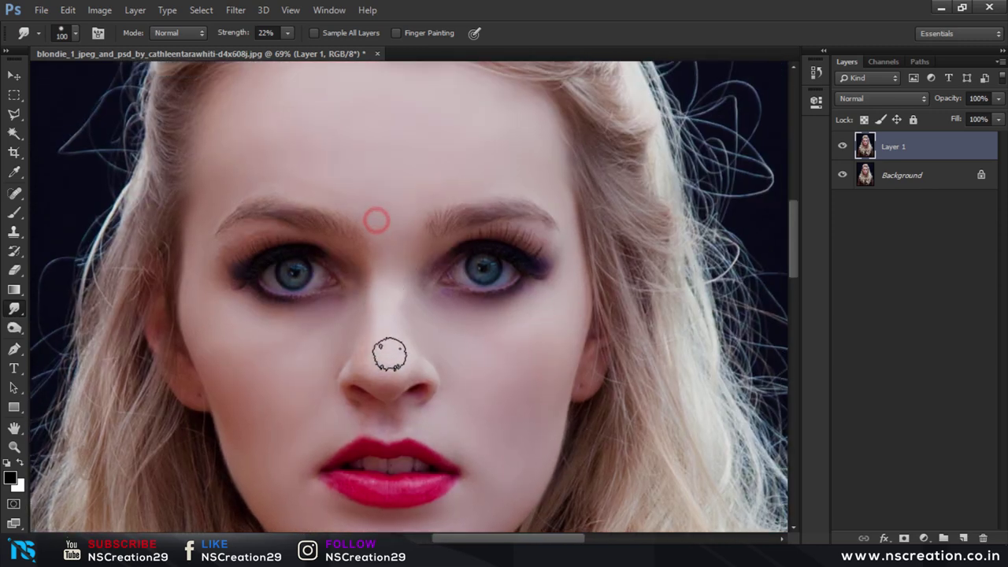
{"action": "left_click_drag", "start_coordinate": [387, 333], "coordinate": [428, 349]}
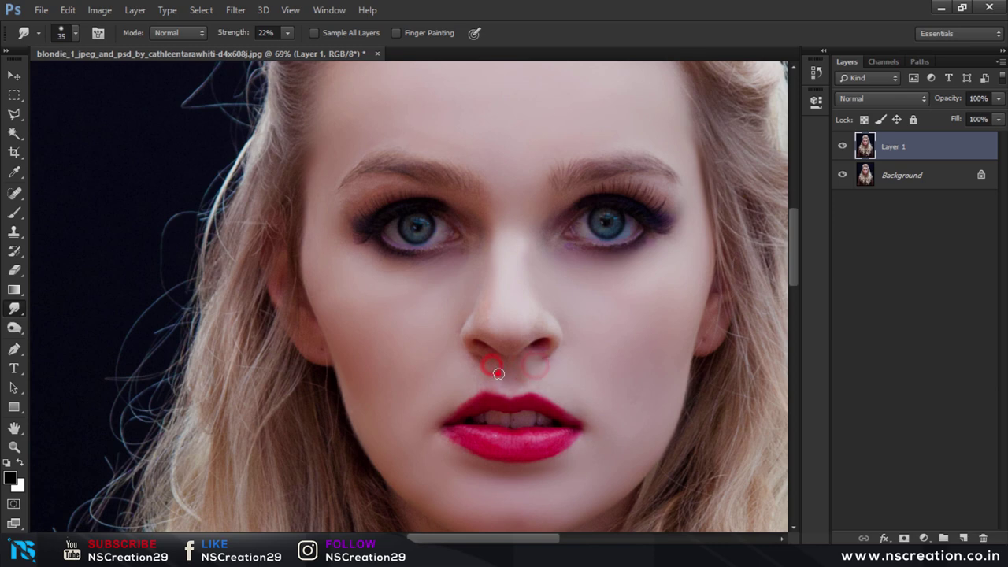
Smooth the skin around and beside the nostrils
{"action": "scroll", "coordinate": [493, 360], "scroll_direction": "down", "scroll_amount": 3}
{"action": "scroll", "coordinate": [509, 391], "scroll_direction": "up", "scroll_amount": 5}
{"action": "left_click_drag", "start_coordinate": [445, 264], "coordinate": [453, 283]}
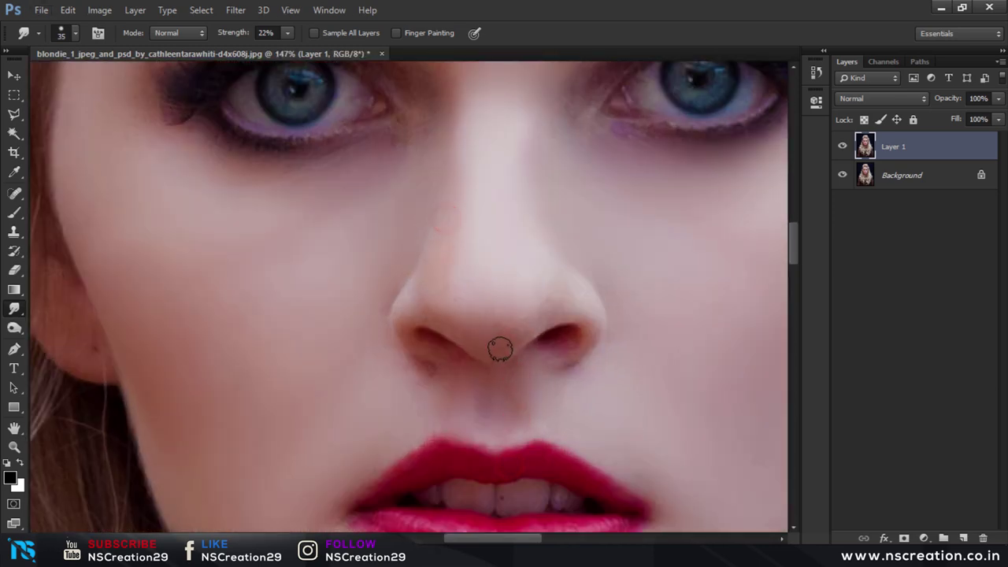
{"action": "left_click_drag", "start_coordinate": [517, 375], "coordinate": [514, 371]}
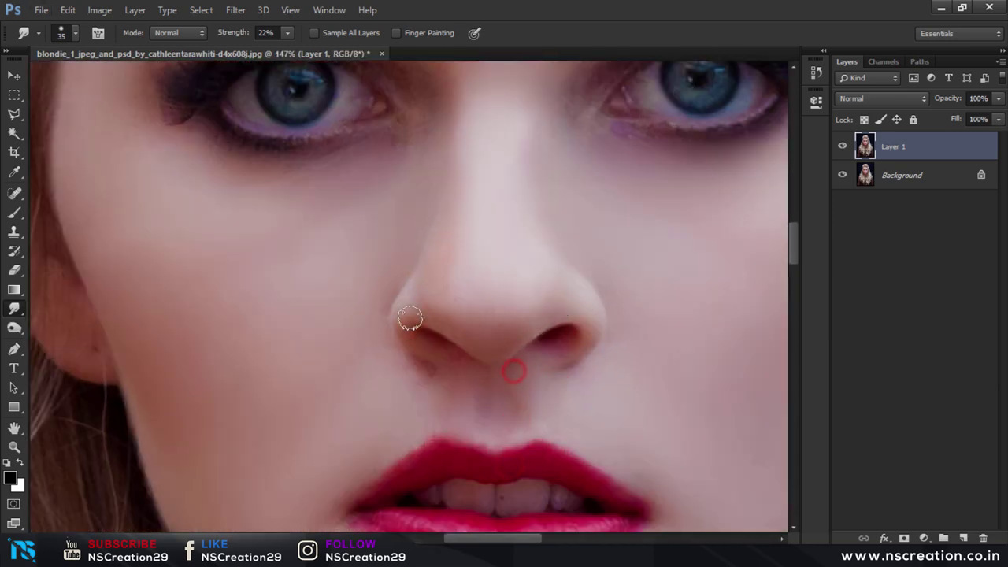
{"action": "scroll", "coordinate": [400, 241], "scroll_direction": "up", "scroll_amount": 1}
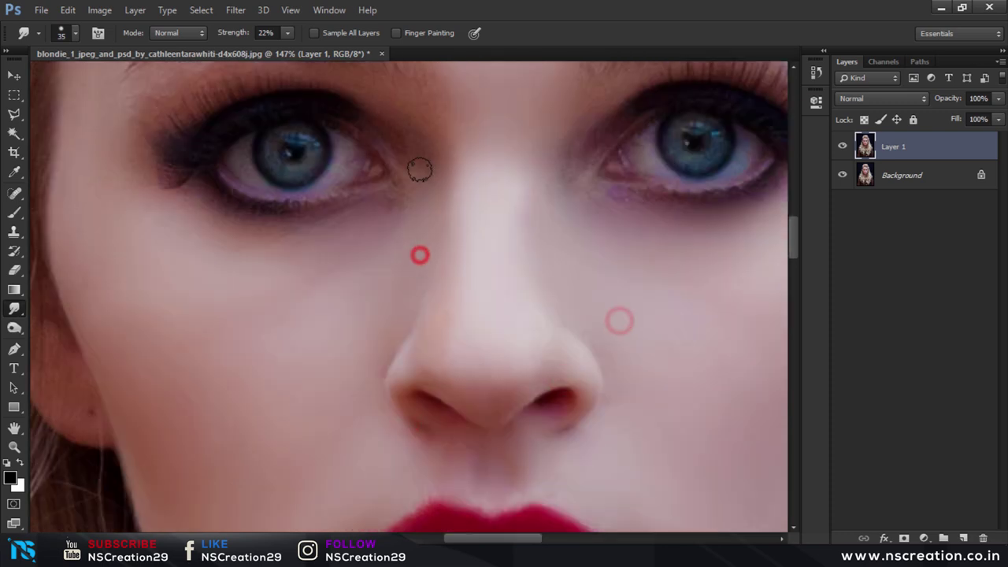
{"action": "scroll", "coordinate": [406, 165], "scroll_direction": "up", "scroll_amount": 2}
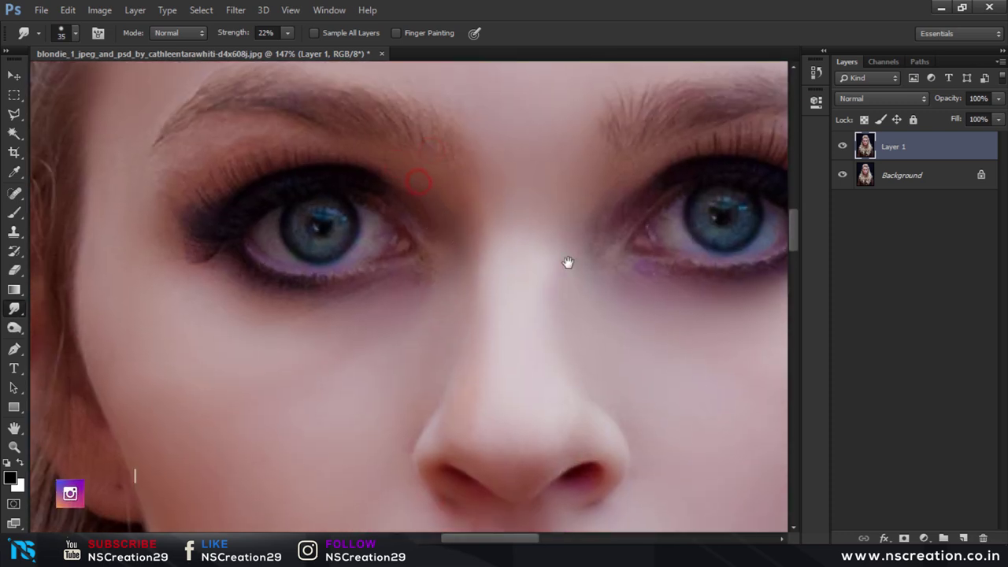
Smooth the inner eye corner and the skin along the temple and hairline
{"action": "left_click_drag", "start_coordinate": [634, 279], "coordinate": [551, 306]}
{"action": "left_click_drag", "start_coordinate": [388, 243], "coordinate": [507, 255]}
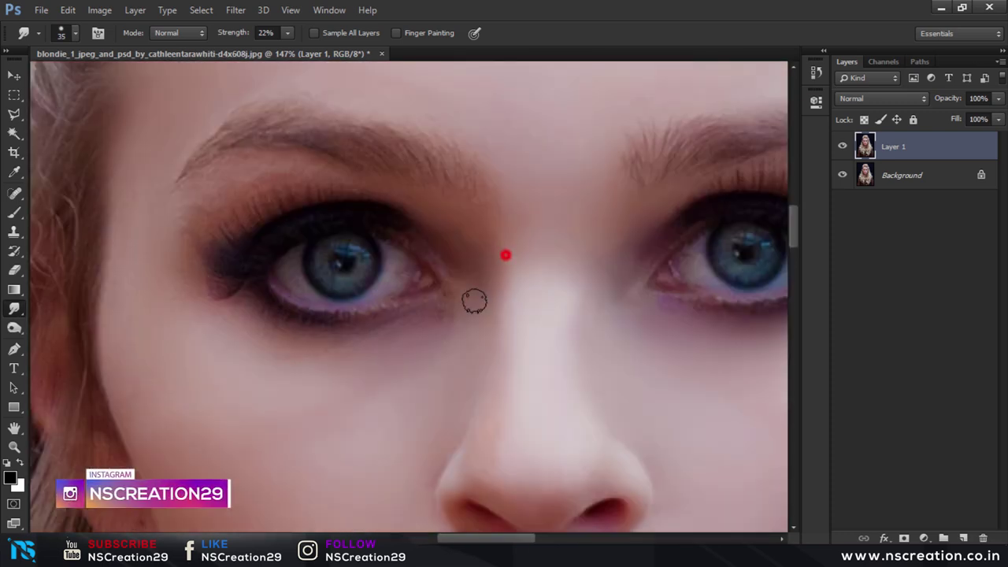
{"action": "left_click_drag", "start_coordinate": [428, 338], "coordinate": [543, 342]}
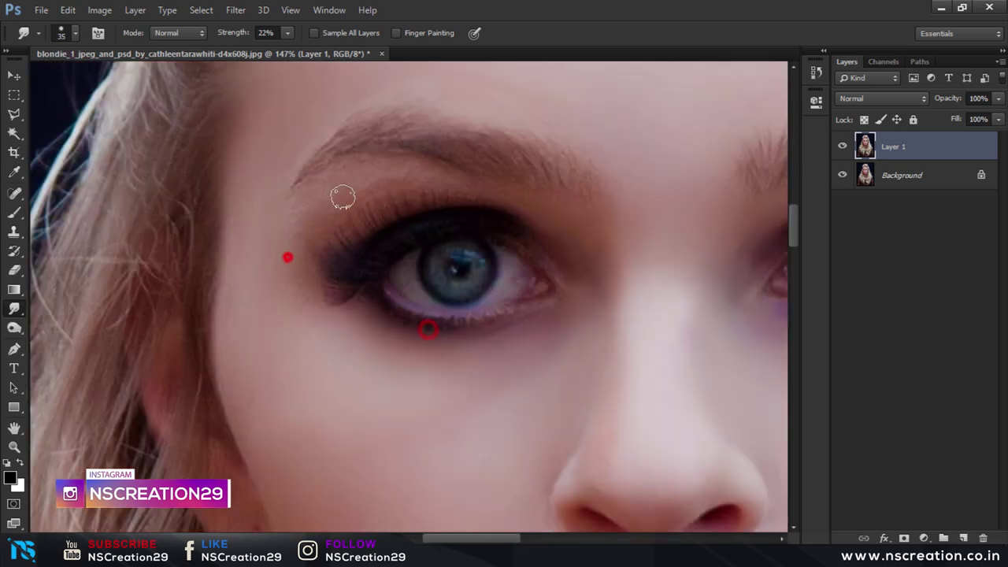
{"action": "left_click_drag", "start_coordinate": [220, 153], "coordinate": [237, 234]}
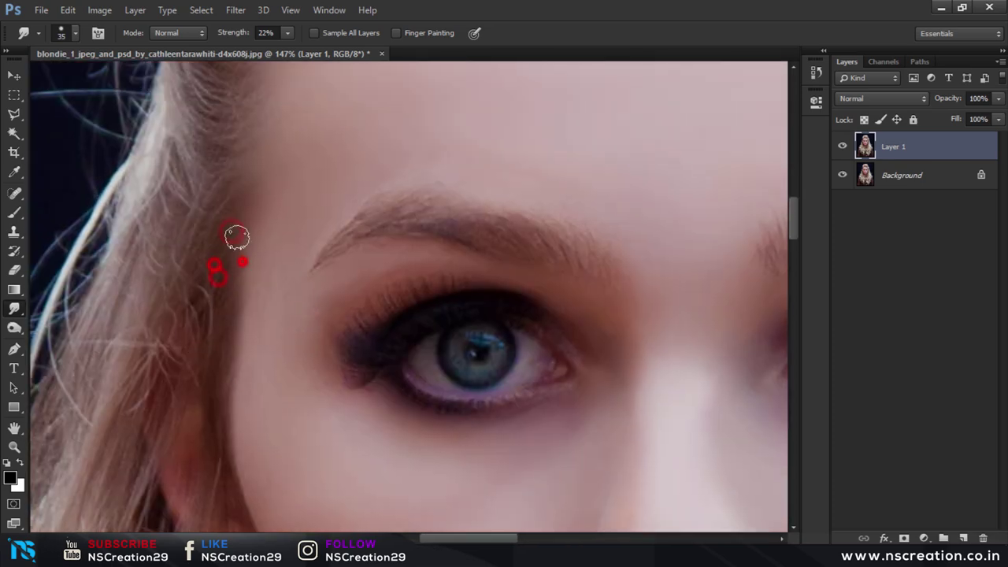
{"action": "left_click_drag", "start_coordinate": [252, 190], "coordinate": [279, 268]}
{"action": "left_click_drag", "start_coordinate": [300, 130], "coordinate": [303, 255]}
Blend the skin above, below and between the eye and eyebrow, softening the brow hairs
{"action": "left_click_drag", "start_coordinate": [425, 378], "coordinate": [352, 229]}
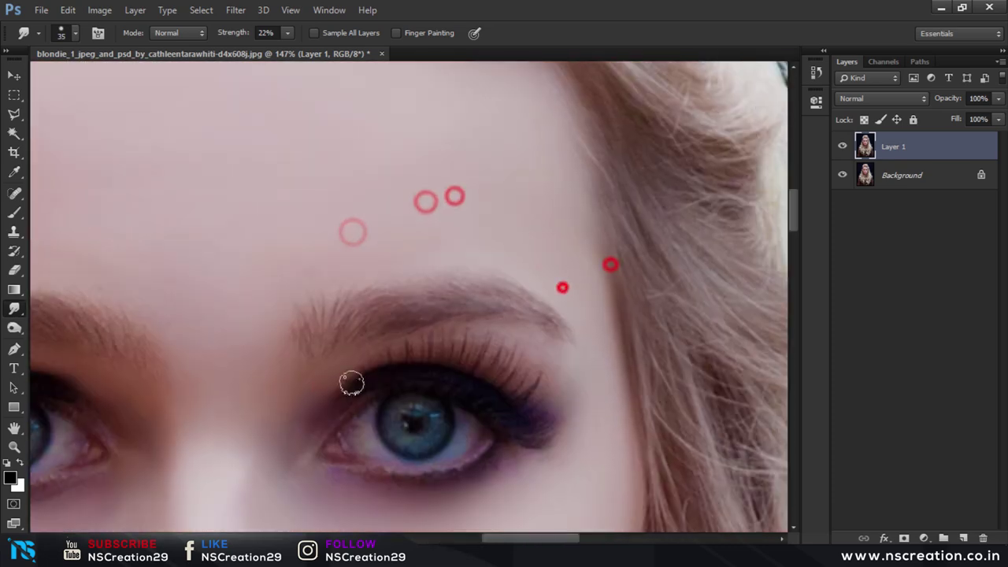
{"action": "left_click_drag", "start_coordinate": [584, 527], "coordinate": [621, 419]}
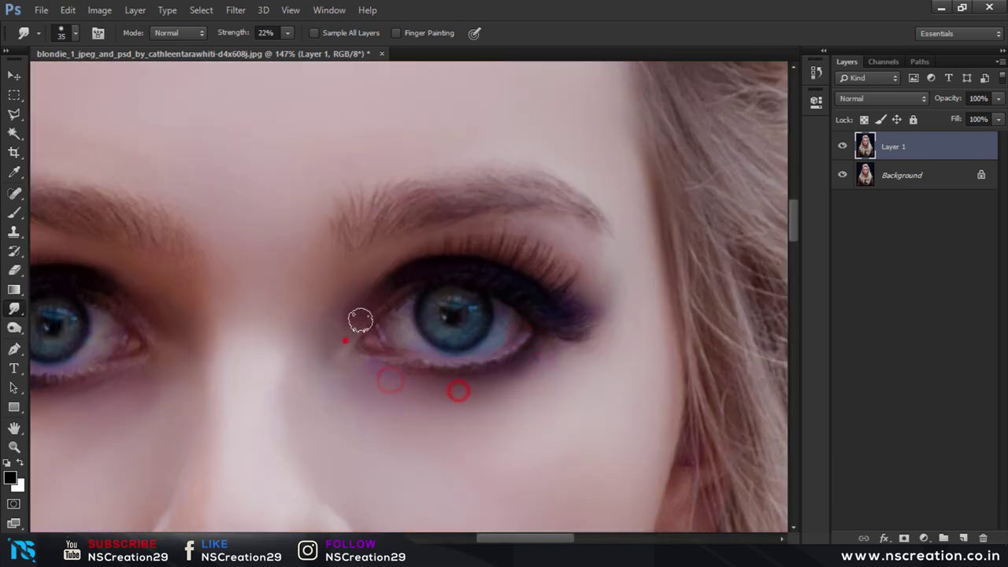
{"action": "left_click_drag", "start_coordinate": [361, 257], "coordinate": [361, 297]}
{"action": "left_click_drag", "start_coordinate": [399, 267], "coordinate": [432, 252]}
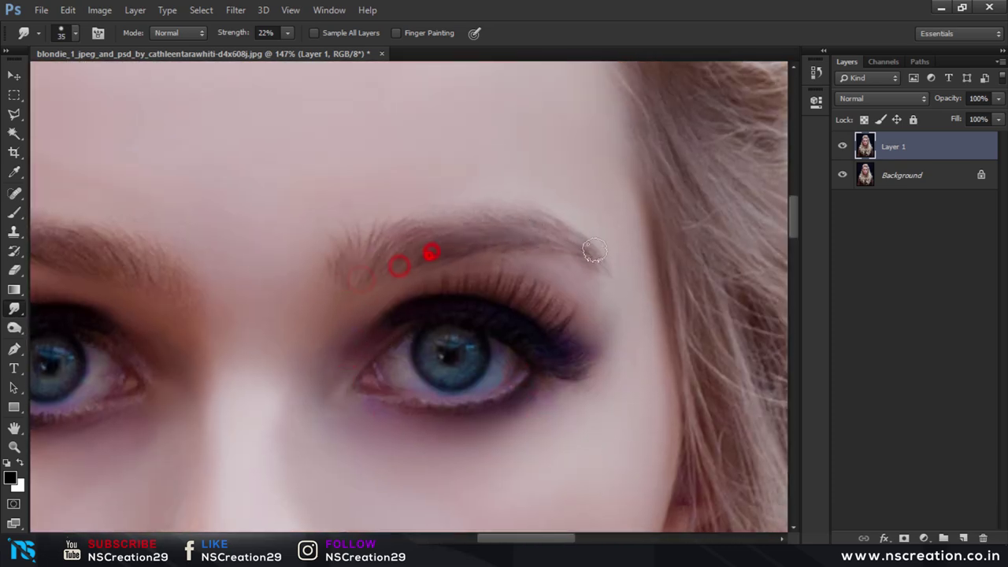
{"action": "scroll", "coordinate": [595, 273], "scroll_direction": "down", "scroll_amount": 5}
{"action": "scroll", "coordinate": [387, 287], "scroll_direction": "up", "scroll_amount": 4}
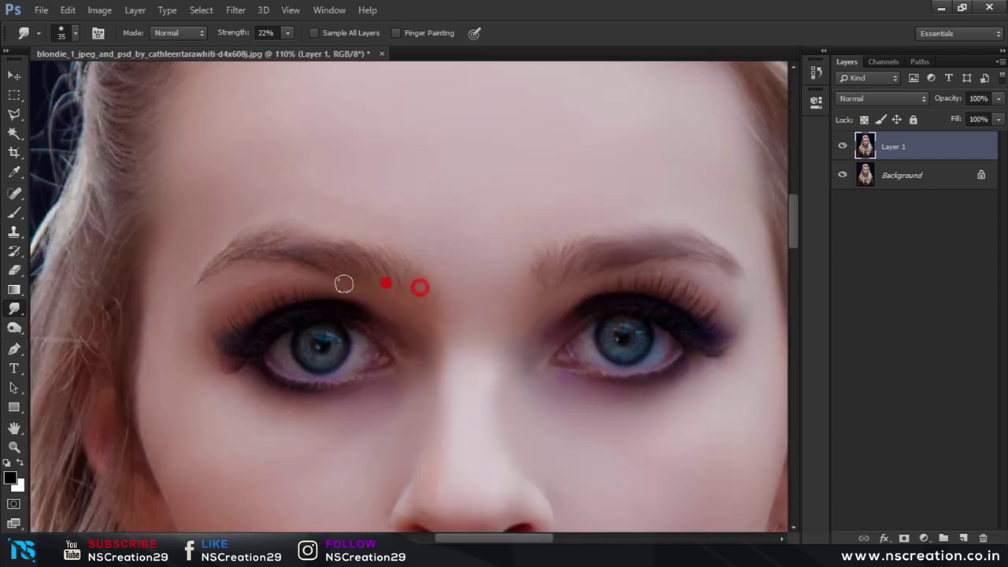
{"action": "left_click_drag", "start_coordinate": [343, 284], "coordinate": [321, 268]}
Smooth the edge and surfaces of the upper and lower lips
{"action": "scroll", "coordinate": [191, 262], "scroll_direction": "down", "scroll_amount": 4}
{"action": "scroll", "coordinate": [385, 286], "scroll_direction": "up", "scroll_amount": 5}
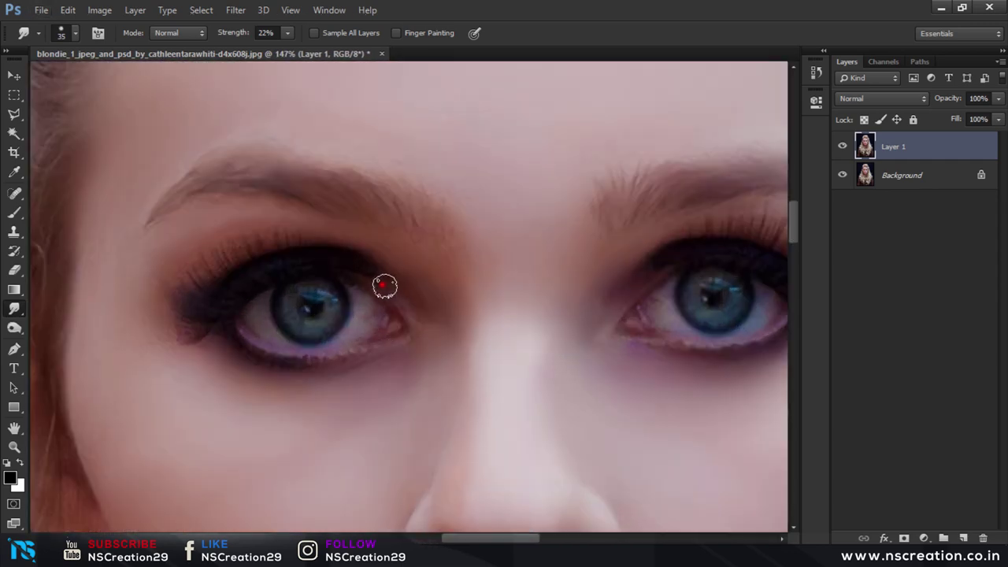
{"action": "scroll", "coordinate": [409, 342], "scroll_direction": "down", "scroll_amount": 4}
{"action": "scroll", "coordinate": [370, 299], "scroll_direction": "down", "scroll_amount": 3}
{"action": "scroll", "coordinate": [365, 288], "scroll_direction": "up", "scroll_amount": 5}
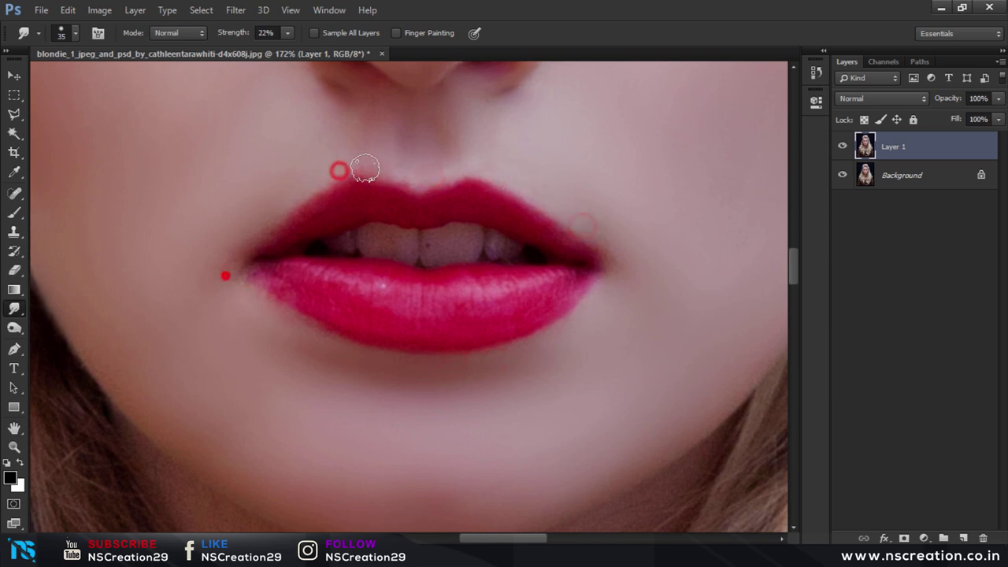
{"action": "mouse_move", "coordinate": [337, 198]}
{"action": "left_mouse_down"}
{"action": "mouse_move", "coordinate": [329, 222]}
{"action": "mouse_move", "coordinate": [450, 197]}
{"action": "mouse_move", "coordinate": [547, 244]}
{"action": "left_mouse_up"}
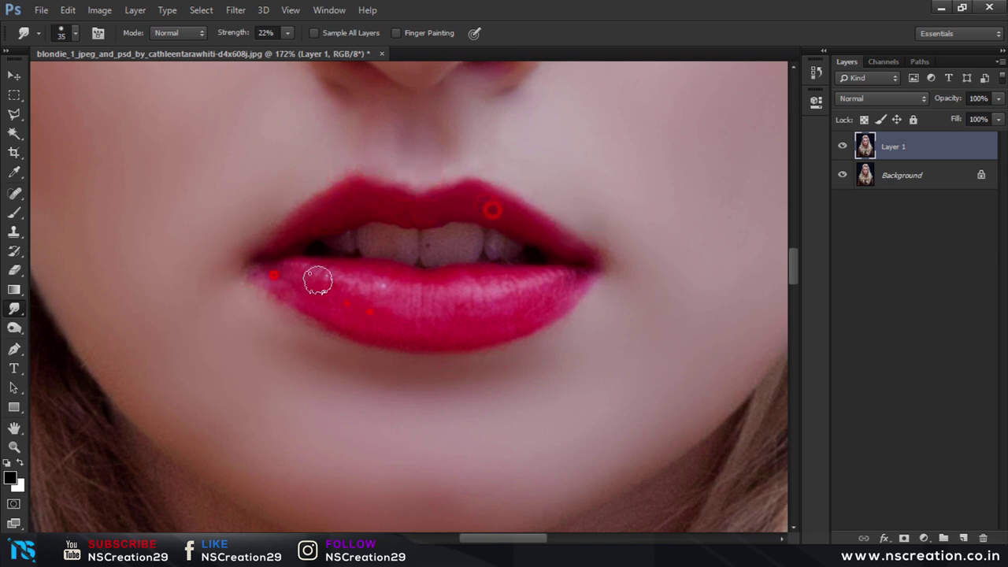
{"action": "left_click_drag", "start_coordinate": [315, 279], "coordinate": [400, 326]}
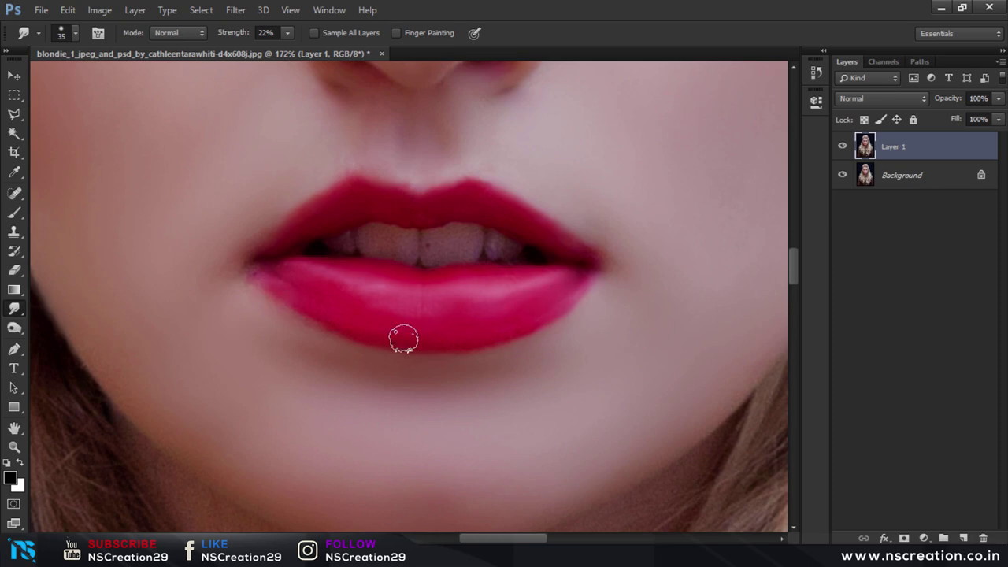
With a larger brush, smooth the neck and the skin just under the chin
{"action": "scroll", "coordinate": [403, 339], "scroll_direction": "down", "scroll_amount": 2}
{"action": "scroll", "coordinate": [500, 290], "scroll_direction": "down", "scroll_amount": 2}
{"action": "scroll", "coordinate": [404, 309], "scroll_direction": "up", "scroll_amount": 3}
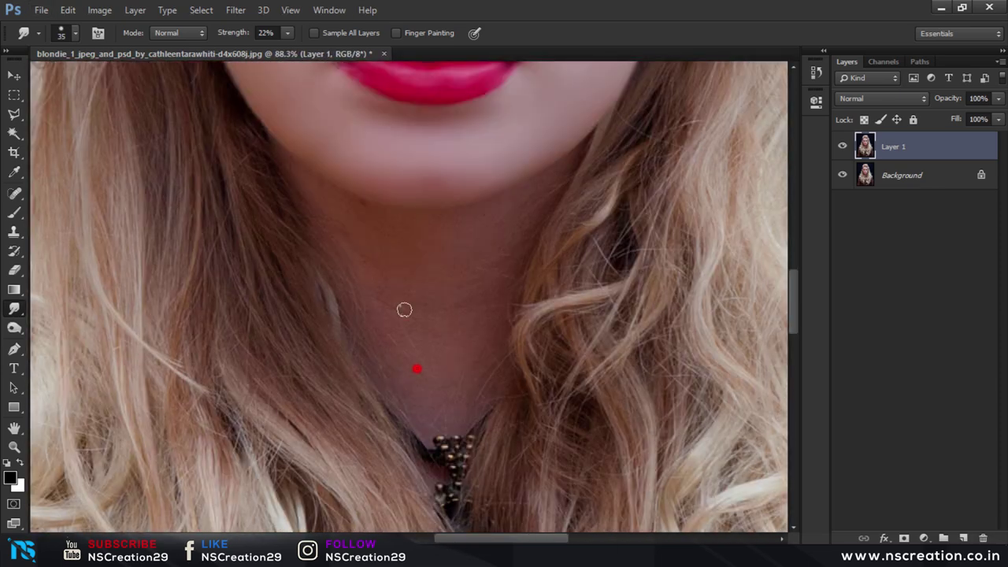
{"action": "scroll", "coordinate": [404, 310], "scroll_direction": "up", "scroll_amount": 2}
{"action": "key", "text": "bracketright"}
{"action": "key", "text": "bracketright"}
{"action": "key", "text": "bracketright"}
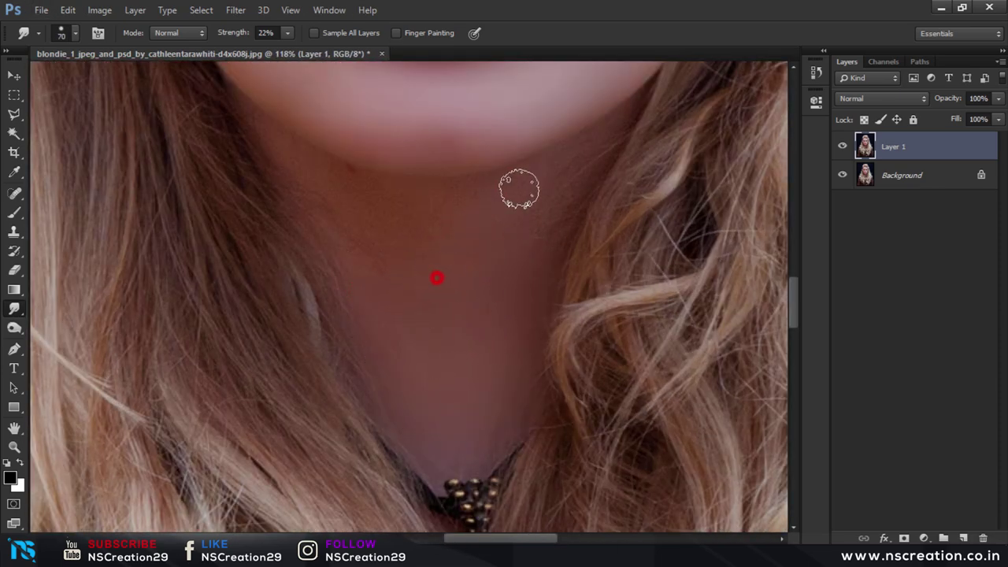
{"action": "left_click_drag", "start_coordinate": [524, 173], "coordinate": [496, 191]}
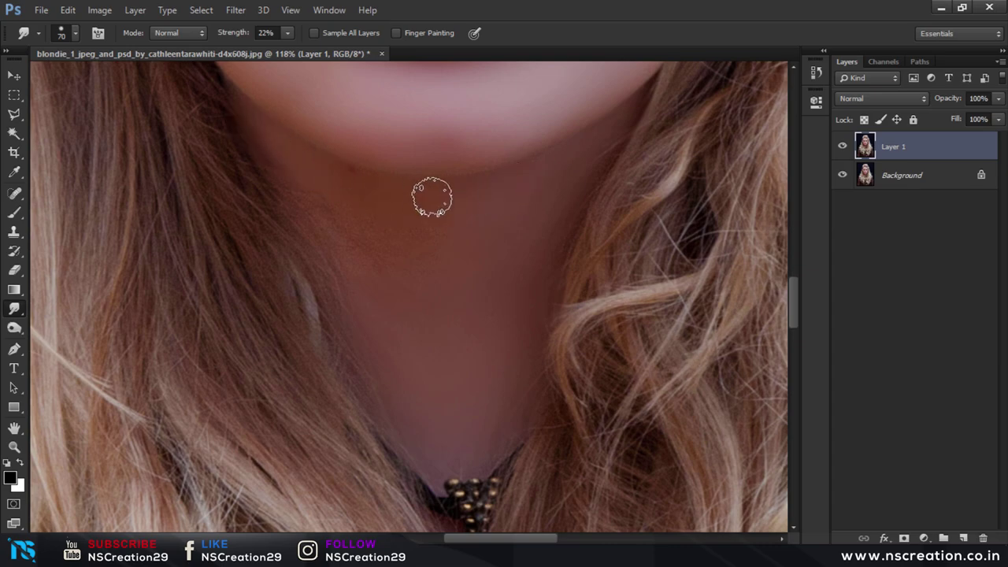
{"action": "left_click", "coordinate": [241, 121]}
{"action": "left_click", "coordinate": [353, 183]}
{"action": "left_click", "coordinate": [446, 191]}
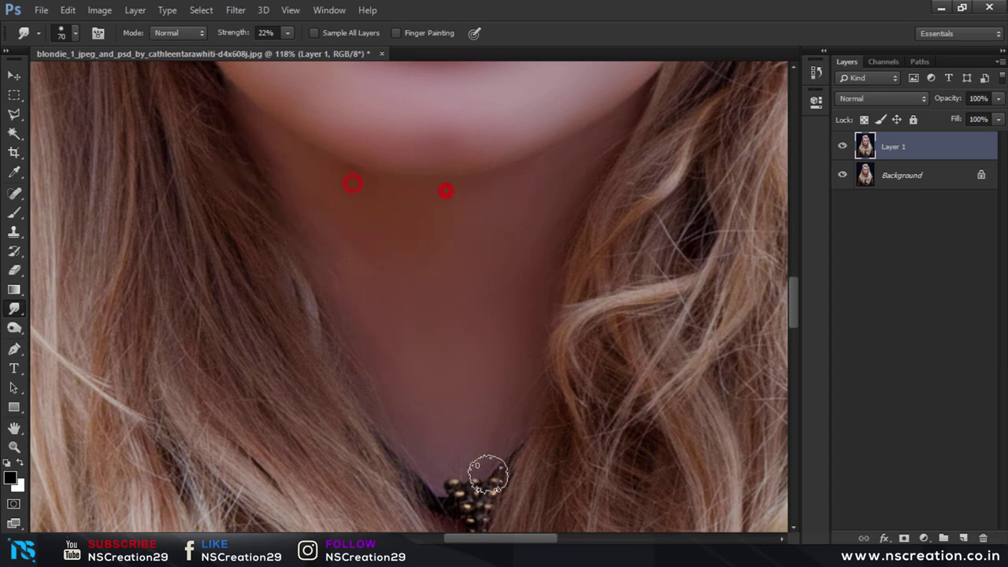
{"action": "scroll", "coordinate": [489, 475], "scroll_direction": "down", "scroll_amount": 5}
{"action": "scroll", "coordinate": [528, 428], "scroll_direction": "up", "scroll_amount": 4}
{"action": "scroll", "coordinate": [558, 226], "scroll_direction": "down", "scroll_amount": 3}
{"action": "left_click", "coordinate": [592, 248]}
{"action": "scroll", "coordinate": [539, 192], "scroll_direction": "up", "scroll_amount": 5}
Shrink the brush, recentre the face, and toggle Layer 1's visibility to compare with the original
{"action": "key", "text": "bracketleft"}
{"action": "key", "text": "bracketleft"}
{"action": "key", "text": "bracketleft"}
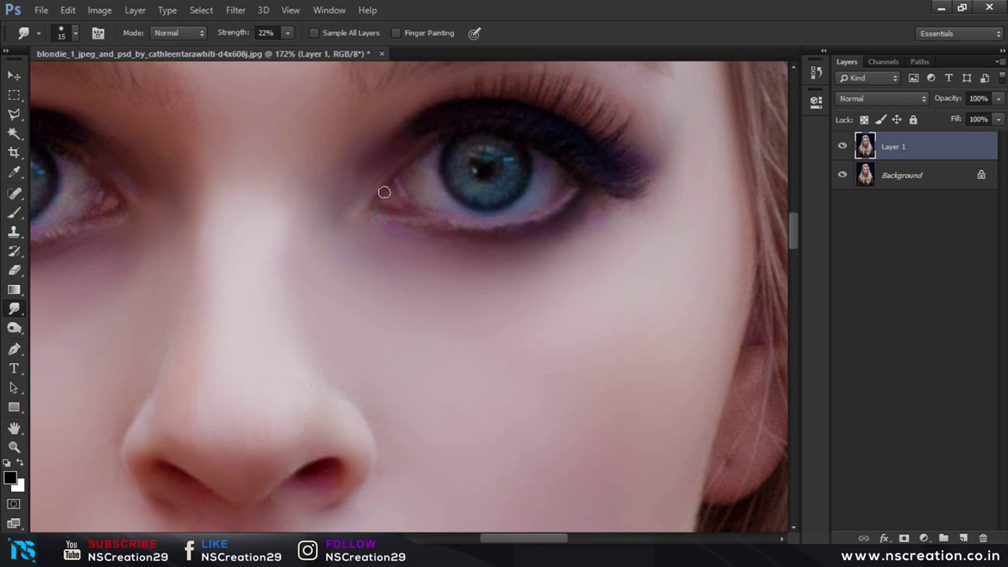
{"action": "scroll", "coordinate": [384, 192], "scroll_direction": "left", "scroll_amount": 10}
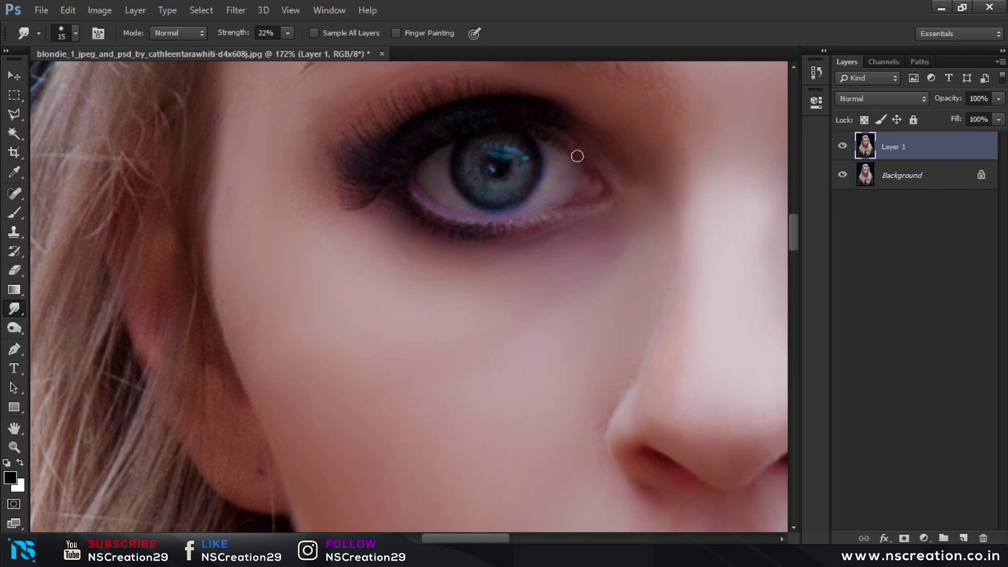
{"action": "scroll", "coordinate": [390, 208], "scroll_direction": "down", "scroll_amount": 5}
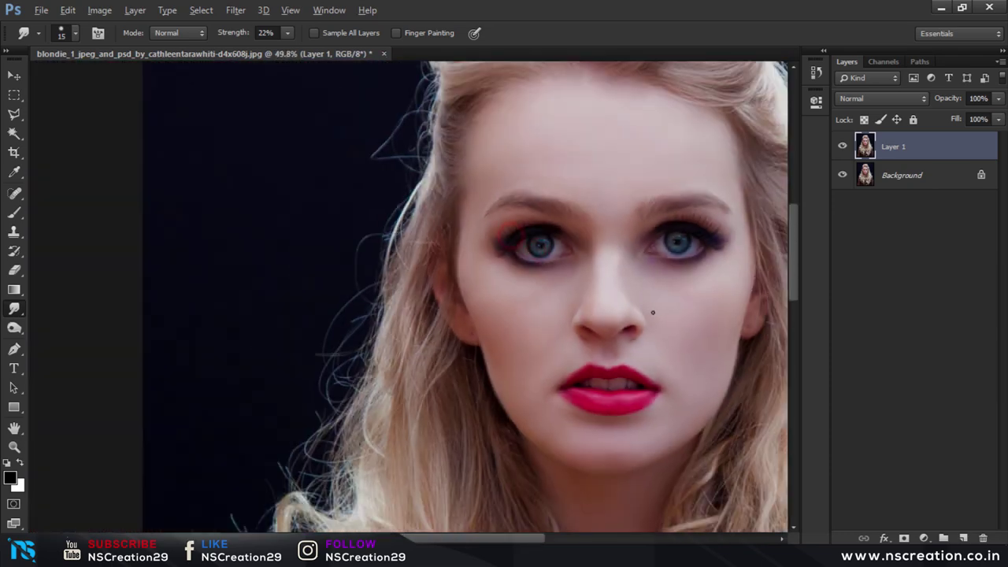
{"action": "scroll", "coordinate": [390, 207], "scroll_direction": "down", "scroll_amount": 2}
{"action": "scroll", "coordinate": [646, 328], "scroll_direction": "up", "scroll_amount": 8}
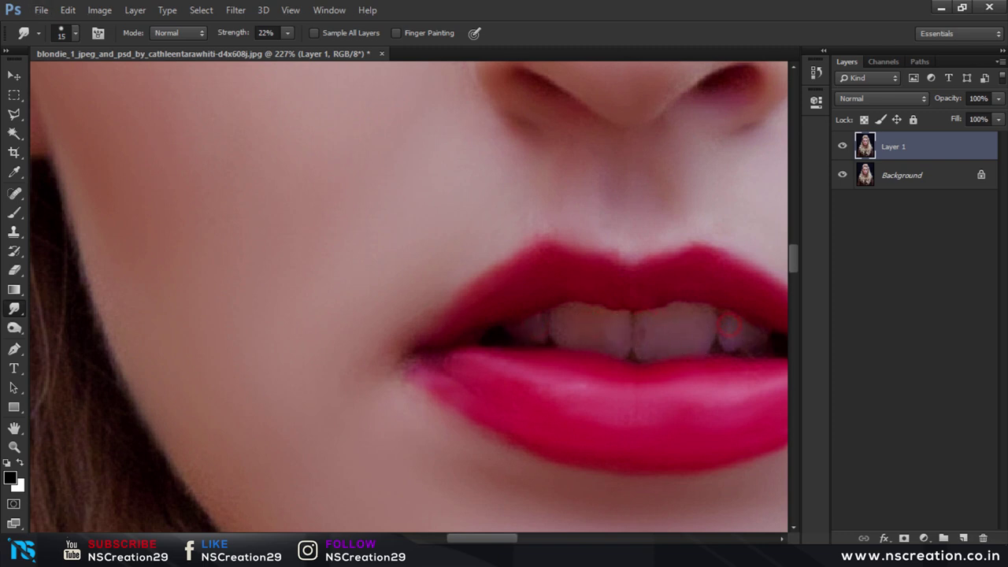
{"action": "scroll", "coordinate": [578, 408], "scroll_direction": "down", "scroll_amount": 8}
{"action": "scroll", "coordinate": [607, 344], "scroll_direction": "up", "scroll_amount": 4}
{"action": "scroll", "coordinate": [606, 345], "scroll_direction": "down", "scroll_amount": 1}
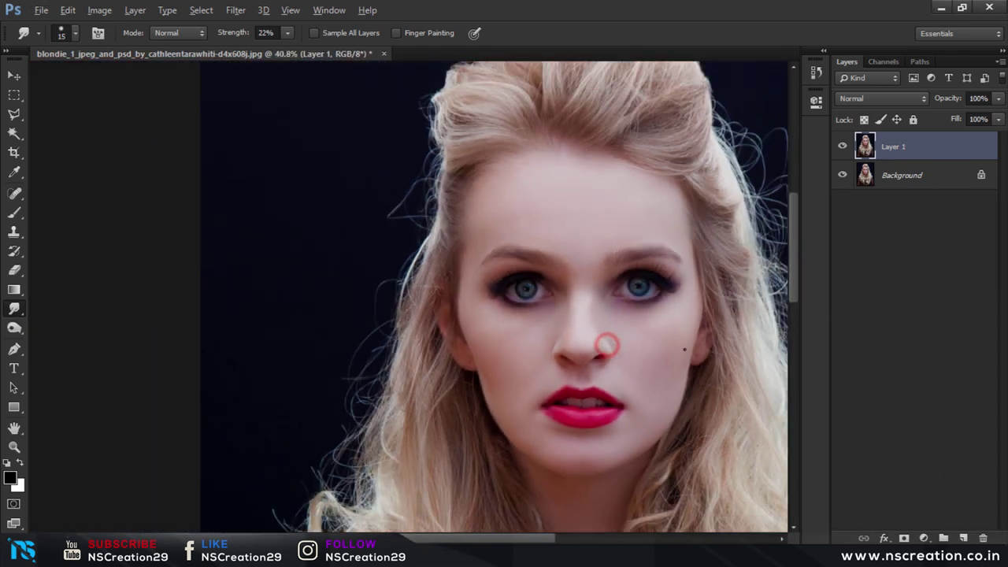
{"action": "left_click_drag", "start_coordinate": [664, 285], "coordinate": [623, 228]}
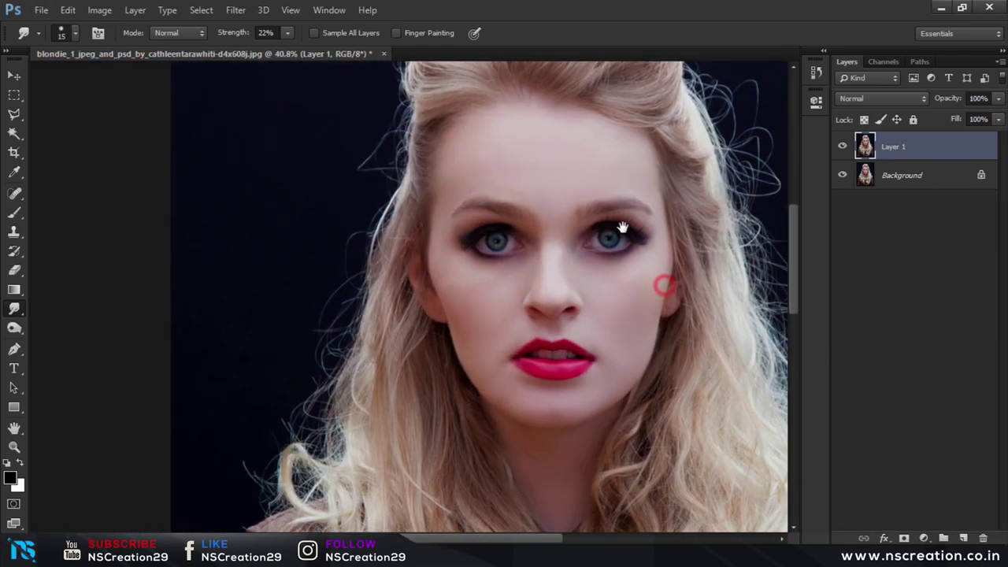
{"action": "left_click", "coordinate": [843, 148]}
{"action": "left_click", "coordinate": [843, 149]}
{"action": "left_click", "coordinate": [843, 149]}
{"action": "left_click", "coordinate": [842, 148]}
Set up the Brush tool with the 2071 rough torn-edge brush tip
{"action": "left_click", "coordinate": [13, 76]}
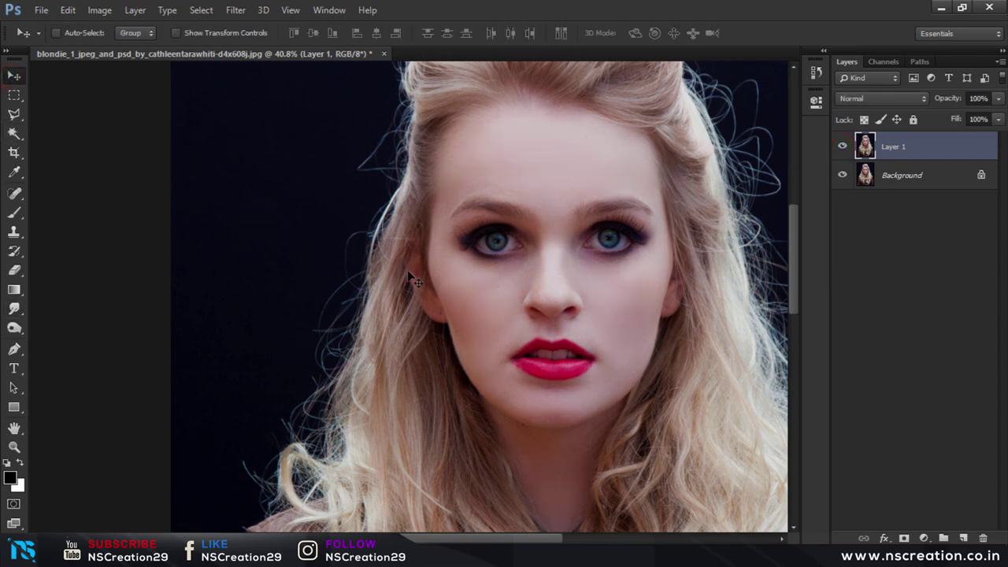
{"action": "scroll", "coordinate": [409, 277], "scroll_direction": "down", "scroll_amount": 2}
{"action": "scroll", "coordinate": [410, 277], "scroll_direction": "down", "scroll_amount": 2}
{"action": "scroll", "coordinate": [410, 277], "scroll_direction": "down", "scroll_amount": 2}
{"action": "scroll", "coordinate": [410, 276], "scroll_direction": "down", "scroll_amount": 2}
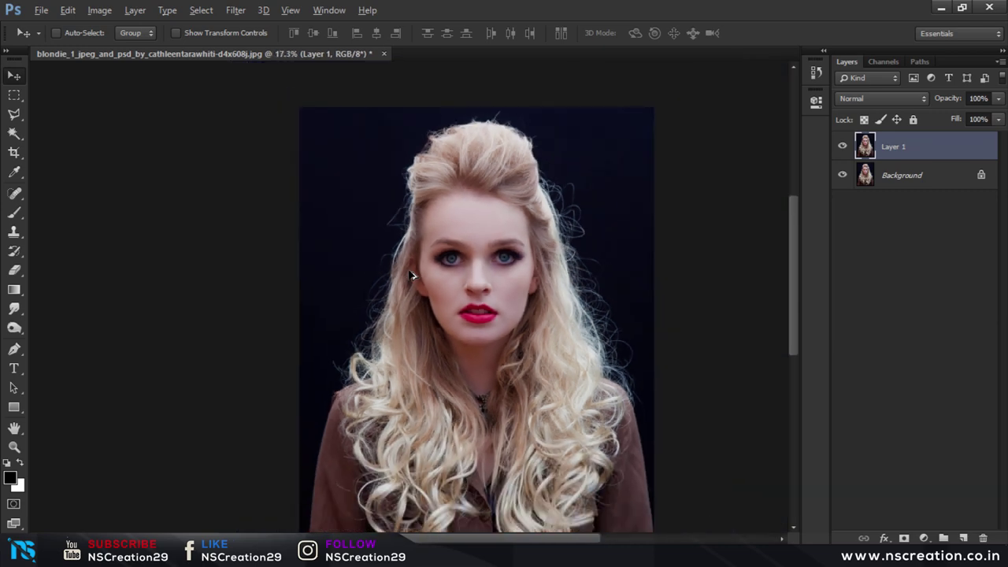
{"action": "scroll", "coordinate": [410, 275], "scroll_direction": "down", "scroll_amount": 1}
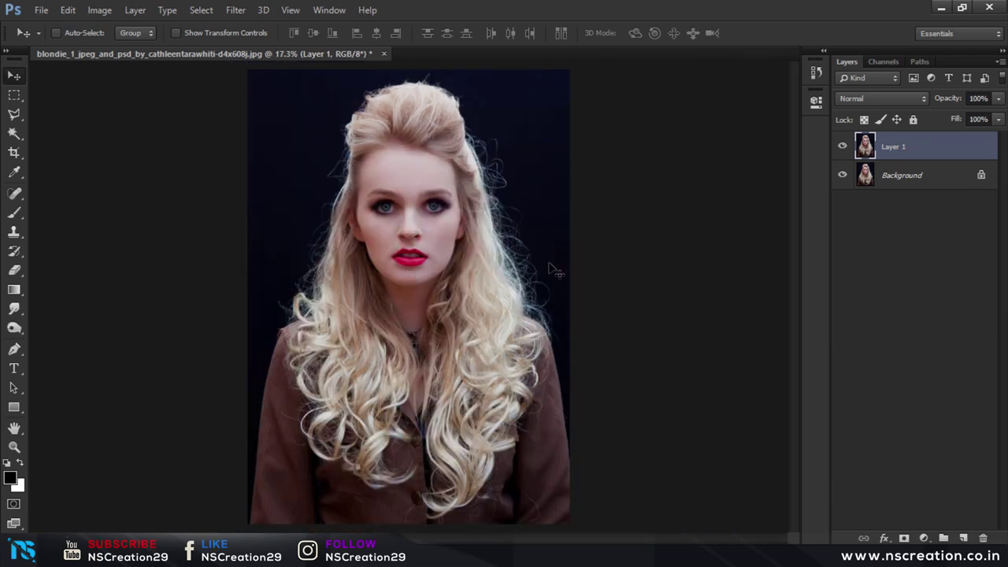
{"action": "left_click", "coordinate": [16, 234]}
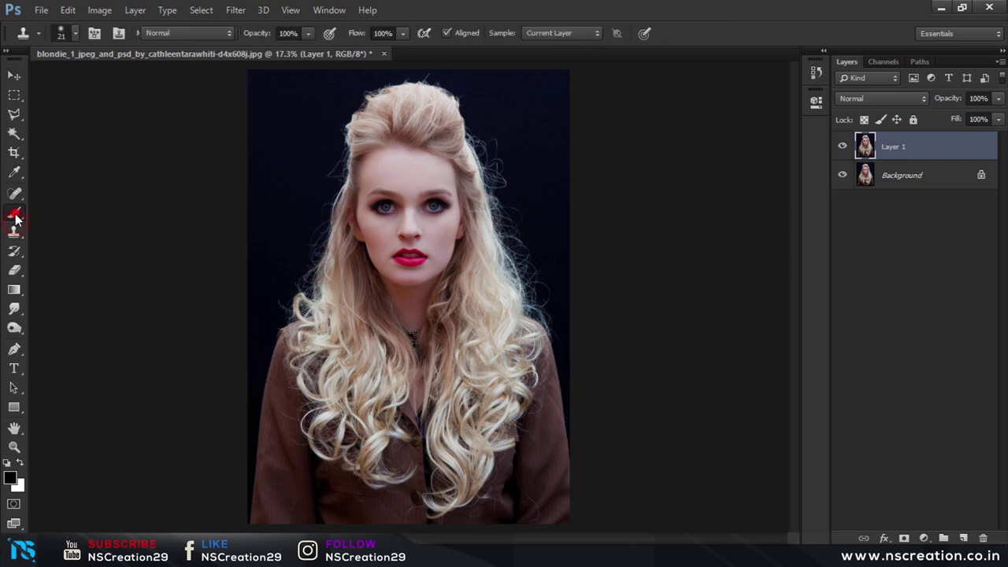
{"action": "left_click", "coordinate": [14, 213]}
{"action": "right_click", "coordinate": [464, 199]}
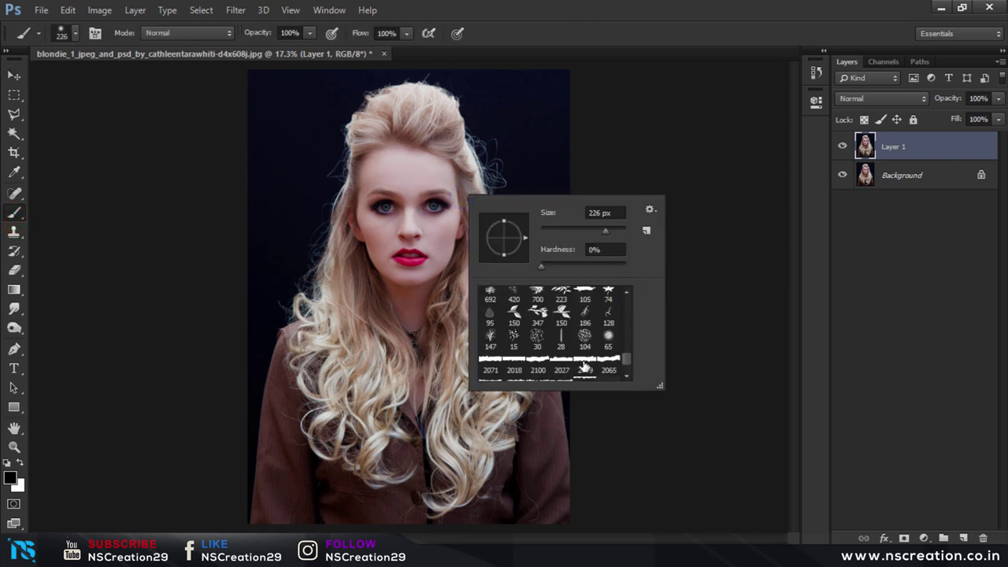
{"action": "left_click", "coordinate": [490, 364]}
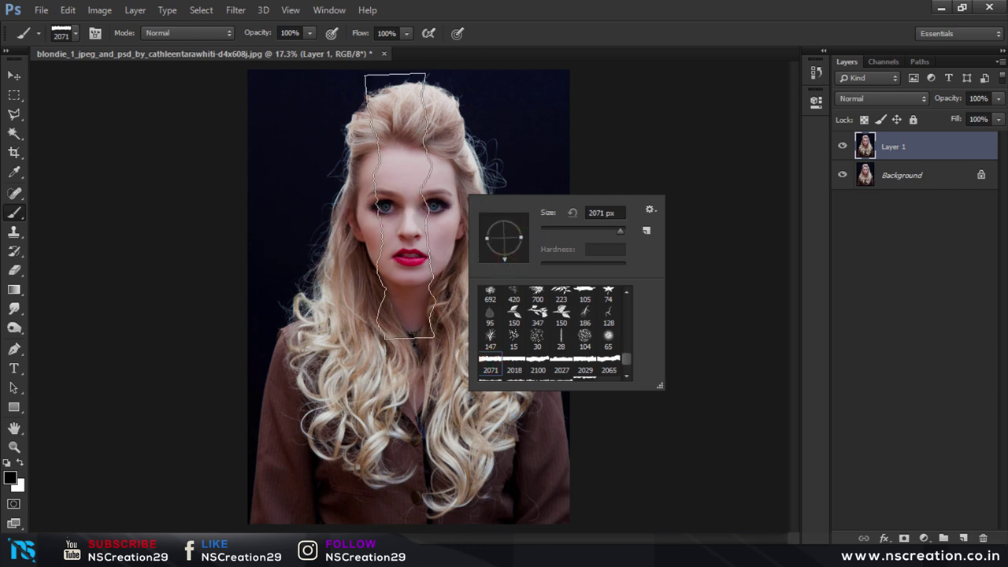
On a new Layer 2, stamp a black torn strip down the face and nudge it left
{"action": "left_click", "coordinate": [964, 538]}
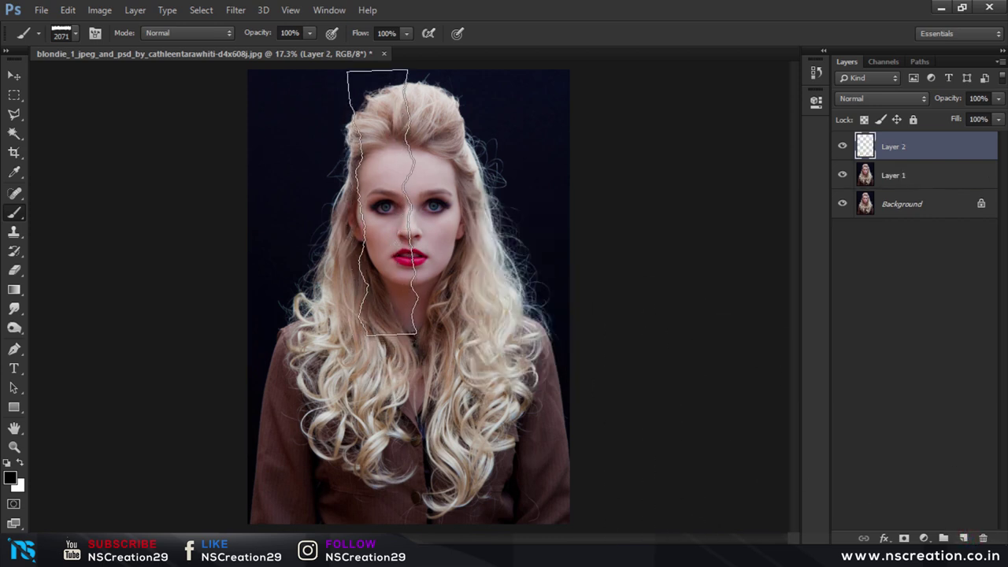
{"action": "left_click", "coordinate": [383, 204]}
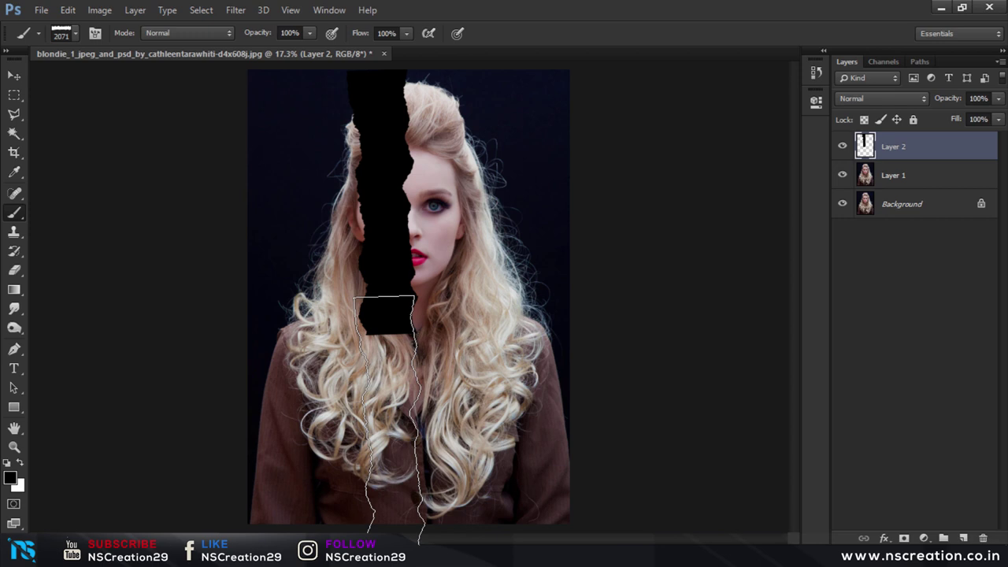
{"action": "left_click", "coordinate": [391, 428]}
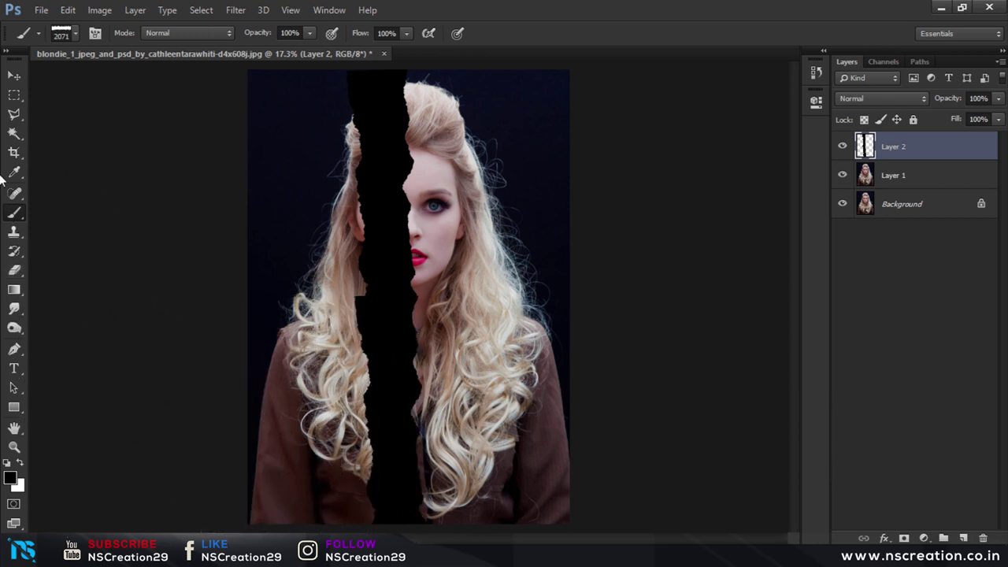
{"action": "left_click", "coordinate": [13, 75]}
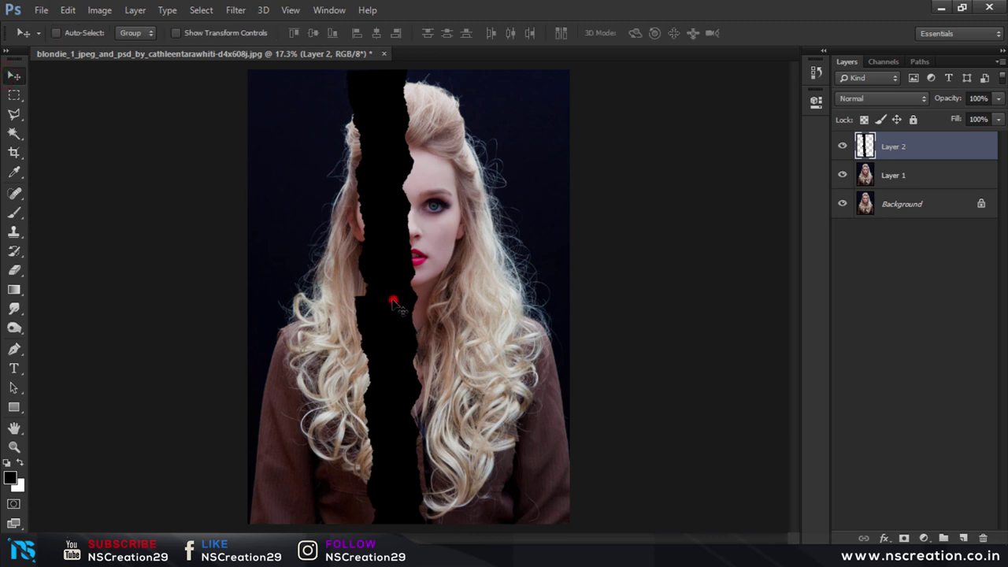
{"action": "left_click_drag", "start_coordinate": [393, 301], "coordinate": [384, 297]}
Rotate the torn strip 1.78° and nudge it into its final position
{"action": "key", "text": "ctrl+t"}
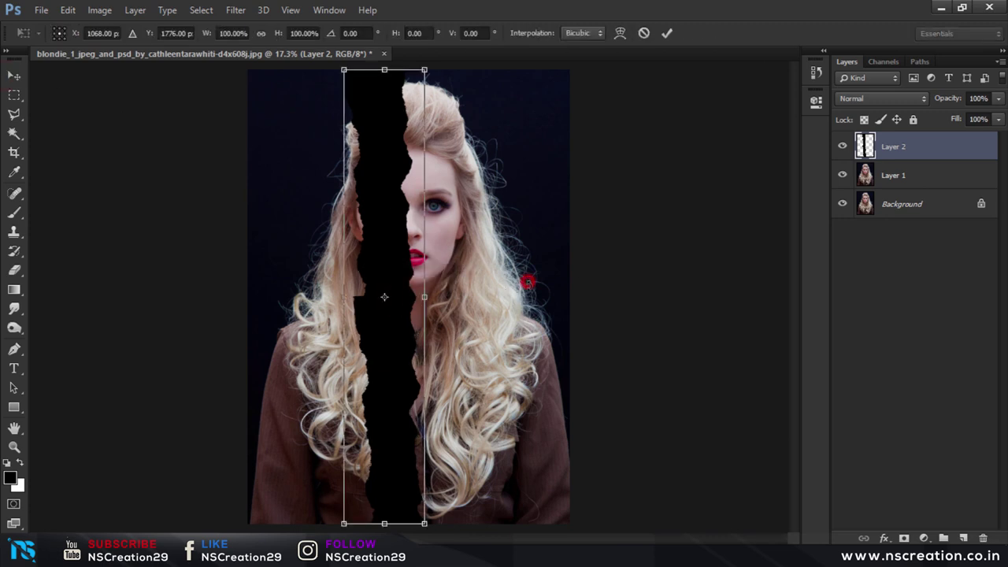
{"action": "left_click_drag", "start_coordinate": [527, 282], "coordinate": [530, 277]}
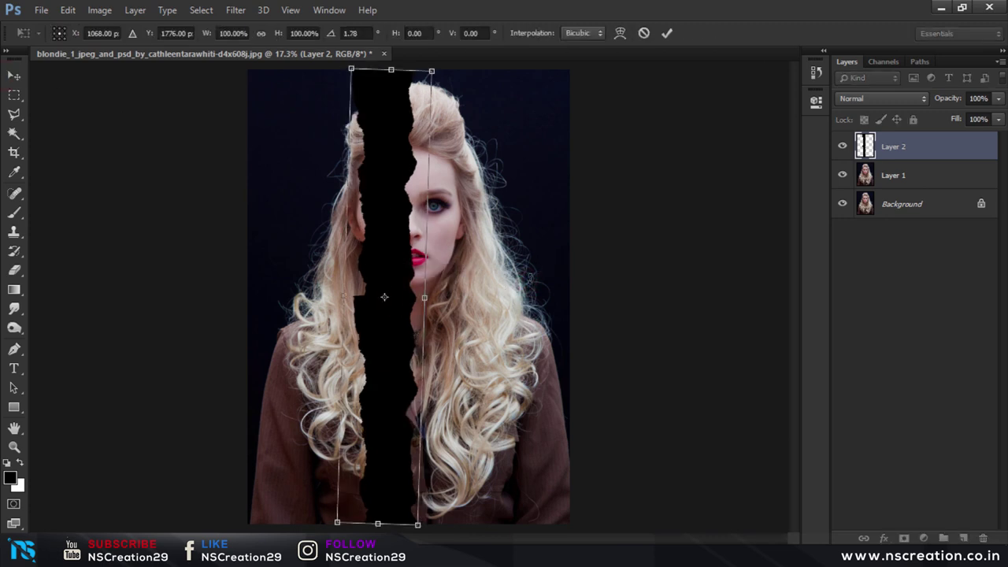
{"action": "left_click", "coordinate": [668, 33]}
{"action": "left_click_drag", "start_coordinate": [548, 187], "coordinate": [549, 187]}
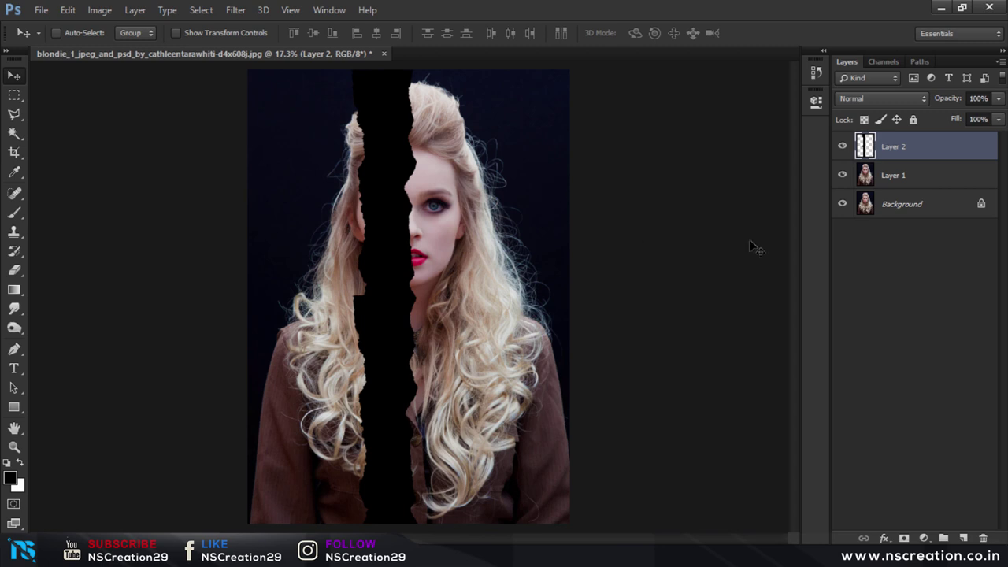
Paint the whole left side black with a 1053 px hard round brush
{"action": "left_click", "coordinate": [15, 214]}
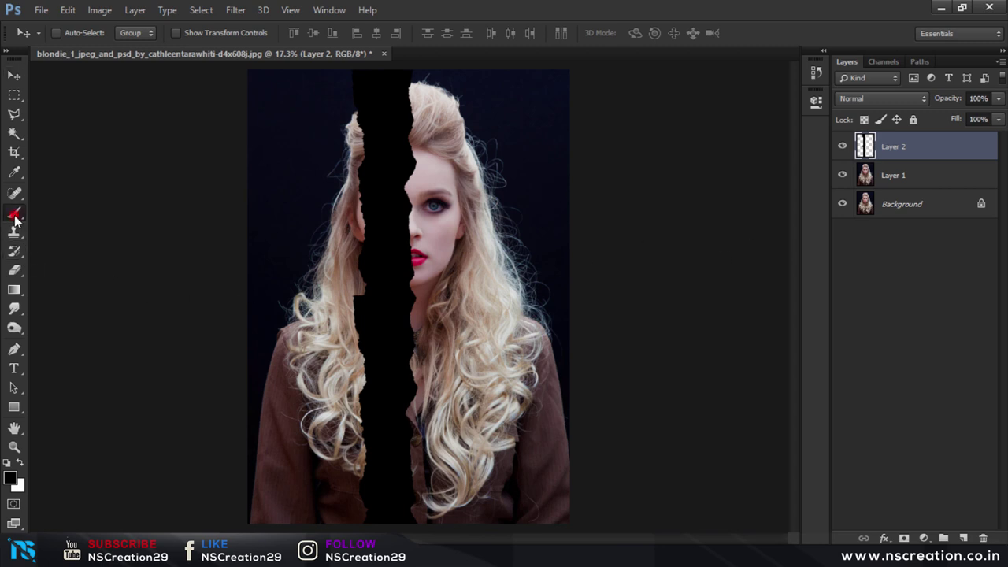
{"action": "right_click", "coordinate": [331, 197]}
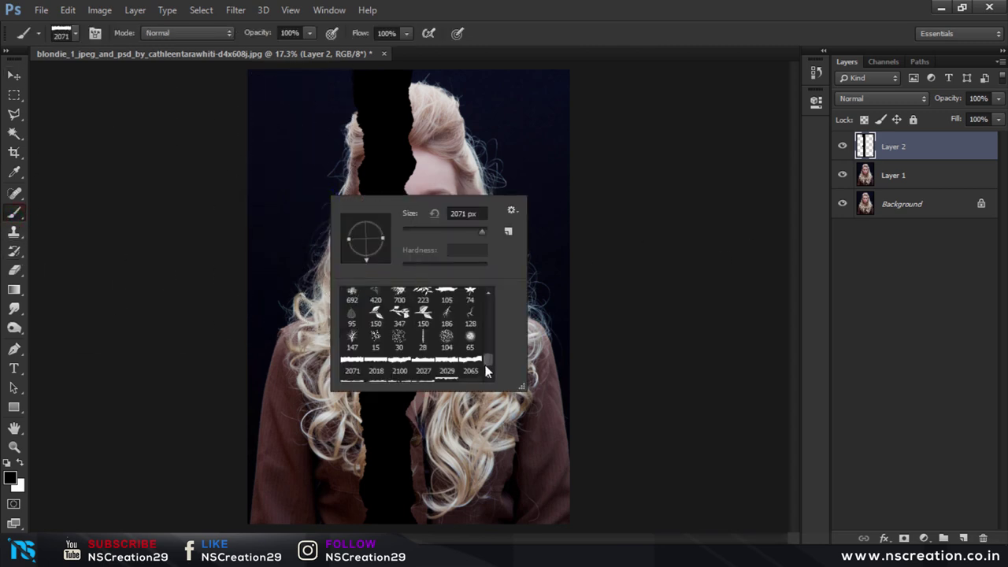
{"action": "left_click_drag", "start_coordinate": [487, 364], "coordinate": [476, 298]}
{"action": "left_click", "coordinate": [373, 300]}
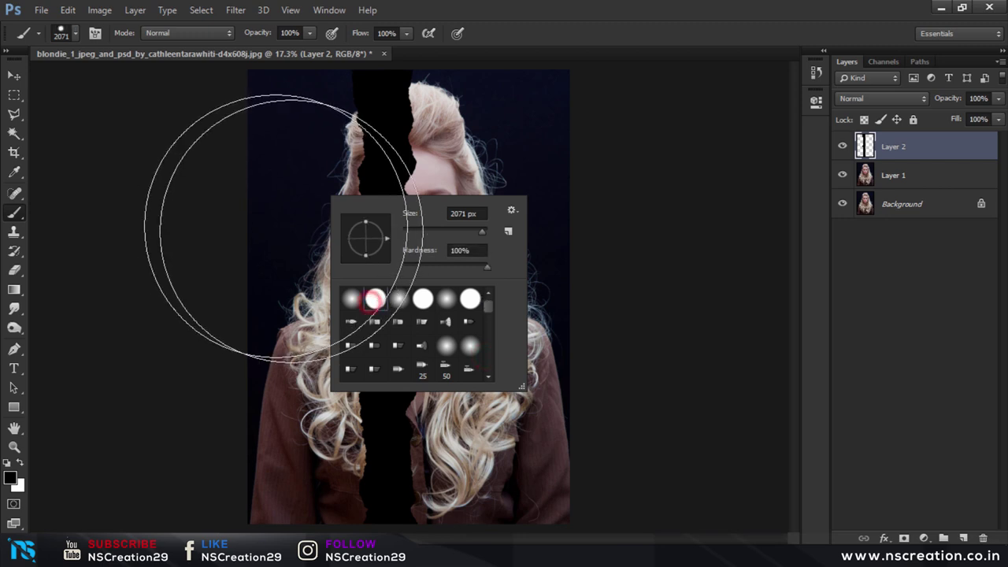
{"action": "left_click", "coordinate": [480, 230]}
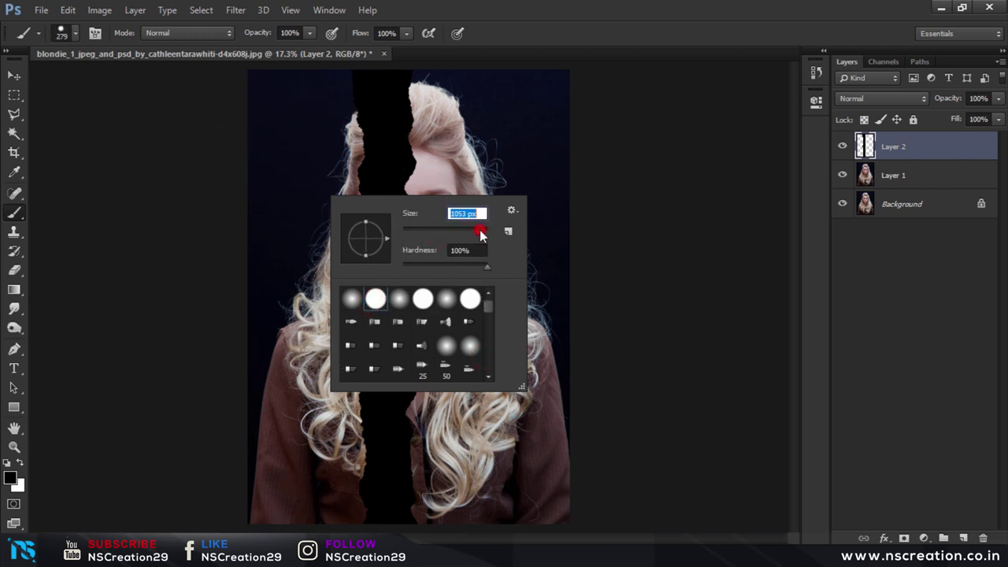
{"action": "left_click", "coordinate": [306, 180]}
{"action": "mouse_move", "coordinate": [307, 180]}
{"action": "left_mouse_down"}
{"action": "mouse_move", "coordinate": [262, 118]}
{"action": "mouse_move", "coordinate": [270, 289]}
{"action": "mouse_move", "coordinate": [319, 393]}
{"action": "left_mouse_up"}
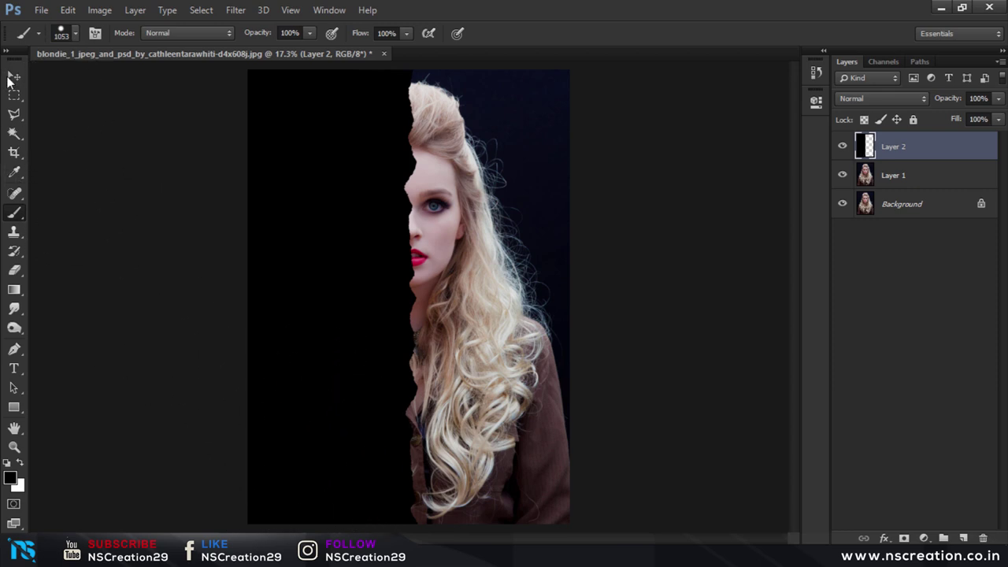
Merge Layer 1 into Background, duplicate it above Layer 2, and clip the copy to it
{"action": "left_click", "coordinate": [16, 76]}
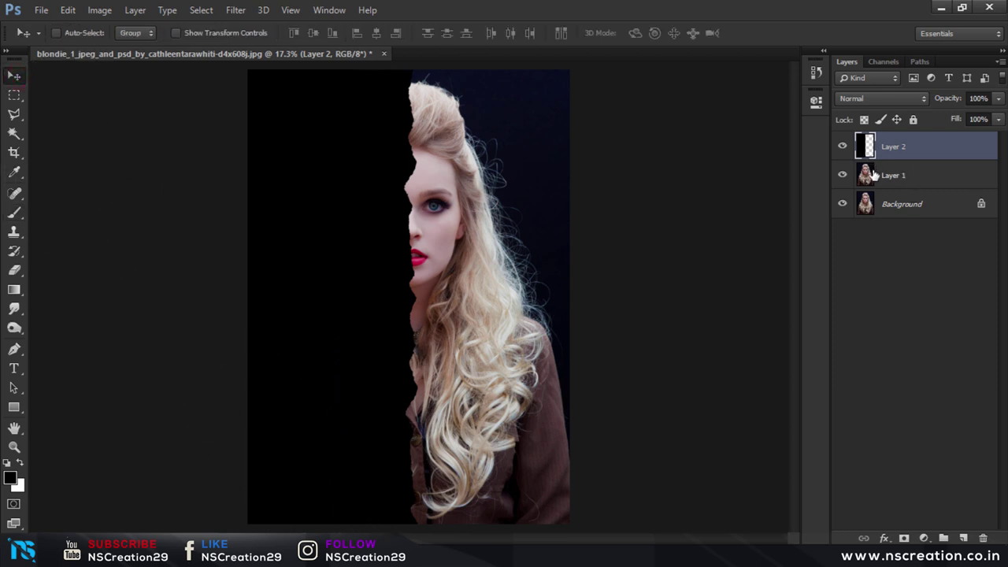
{"action": "left_click", "coordinate": [875, 175]}
{"action": "left_click", "coordinate": [891, 207], "text": "shift"}
{"action": "key", "text": "ctrl+e"}
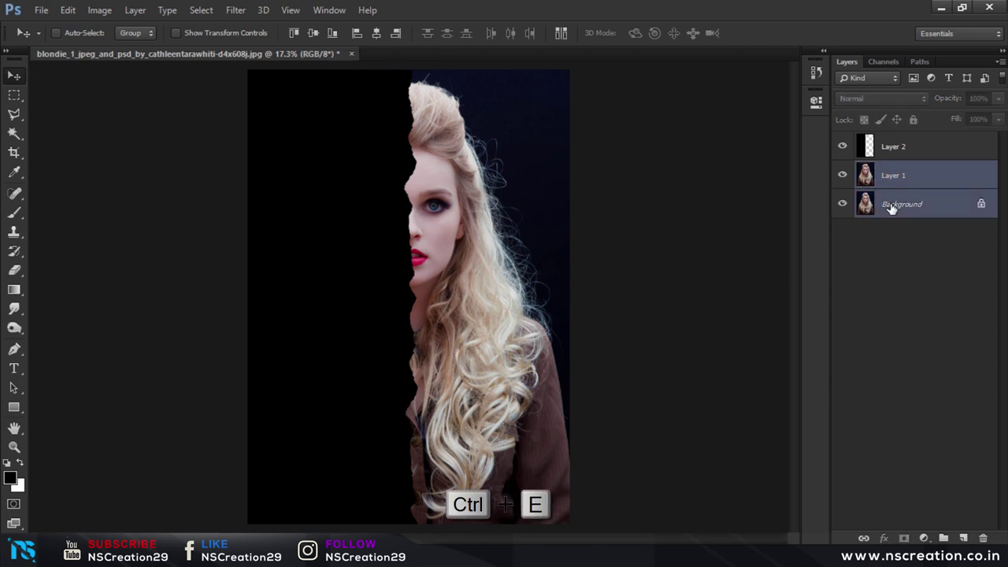
{"action": "left_click", "coordinate": [900, 184]}
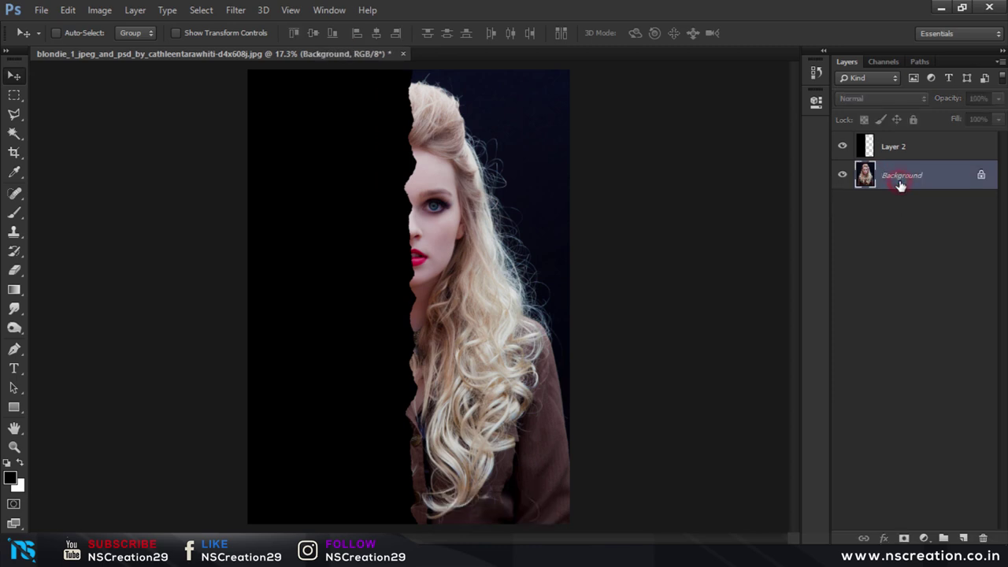
{"action": "key", "text": "ctrl+j"}
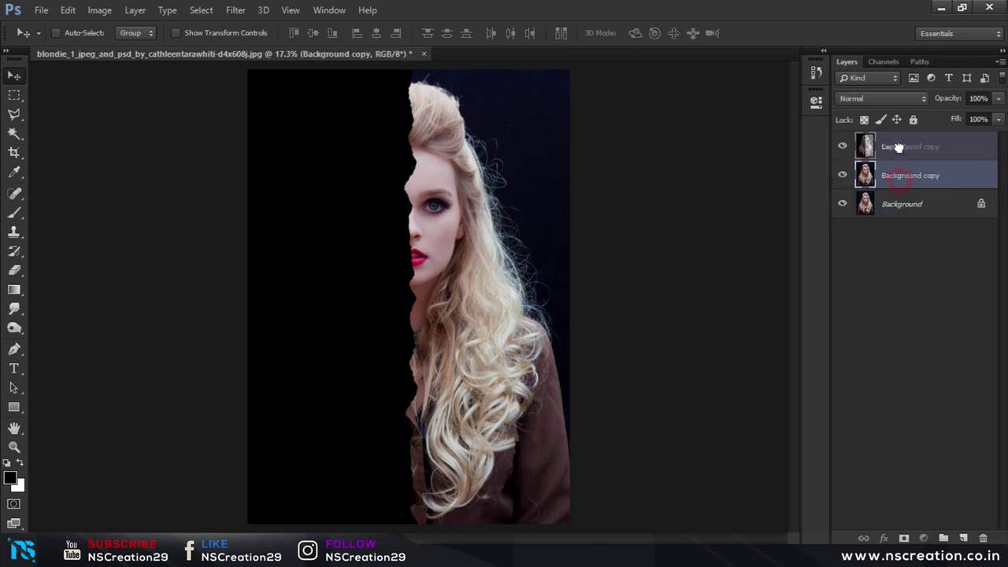
{"action": "left_click_drag", "start_coordinate": [901, 183], "coordinate": [886, 152]}
{"action": "left_click", "coordinate": [880, 154], "text": "alt"}
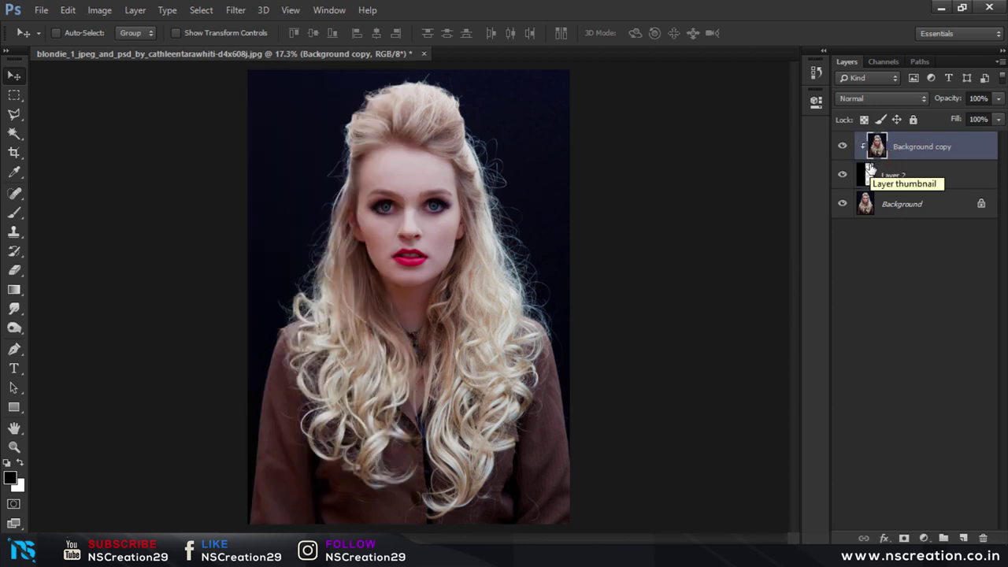
Add a Black & White adjustment clipped to Background copy
{"action": "left_click", "coordinate": [927, 538]}
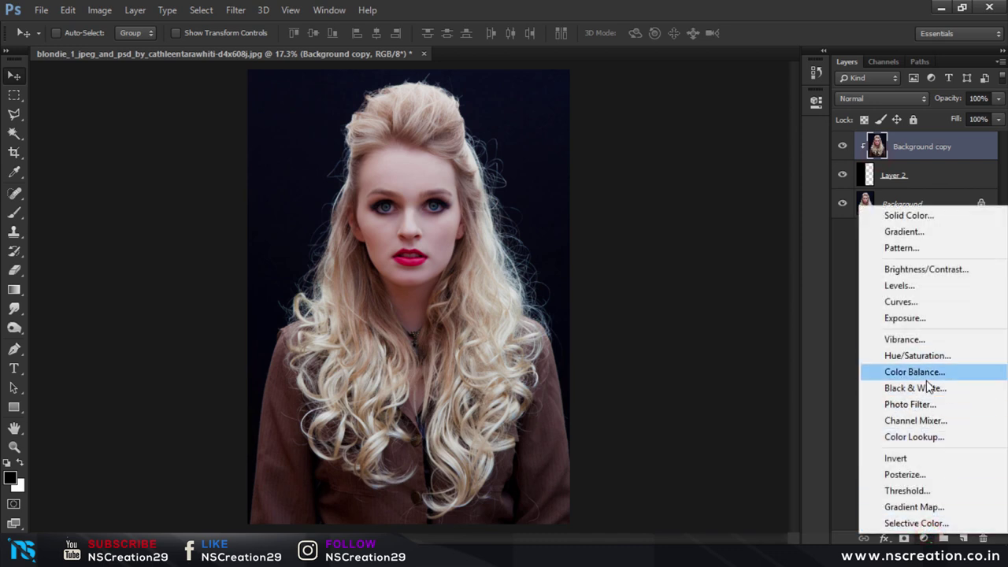
{"action": "left_click", "coordinate": [921, 389]}
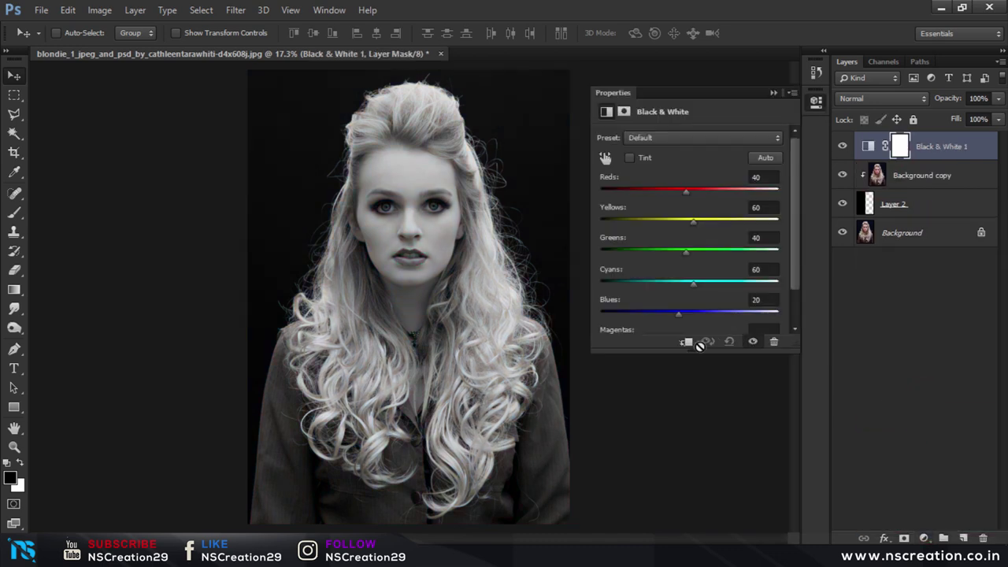
{"action": "left_click", "coordinate": [688, 344]}
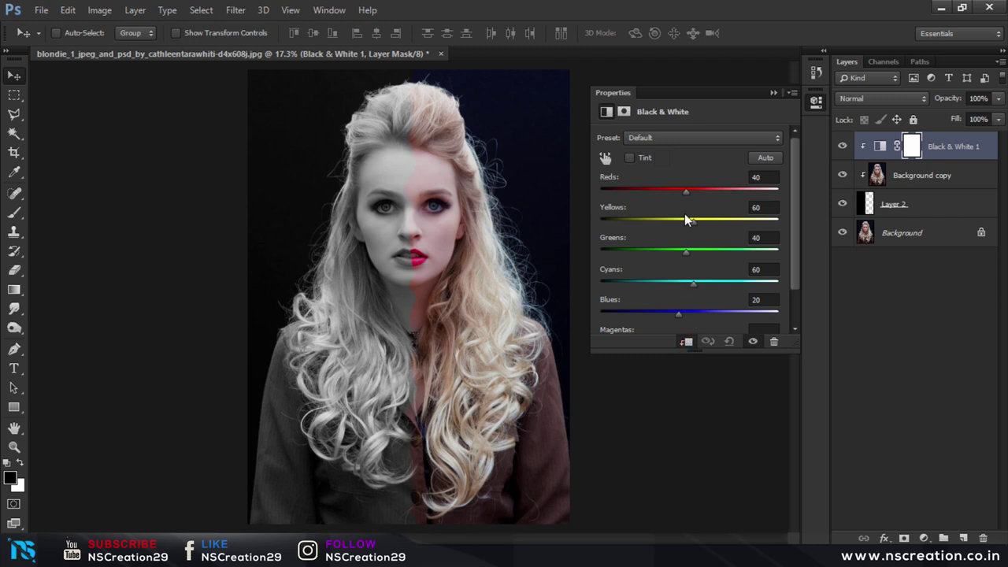
{"action": "left_click", "coordinate": [771, 93]}
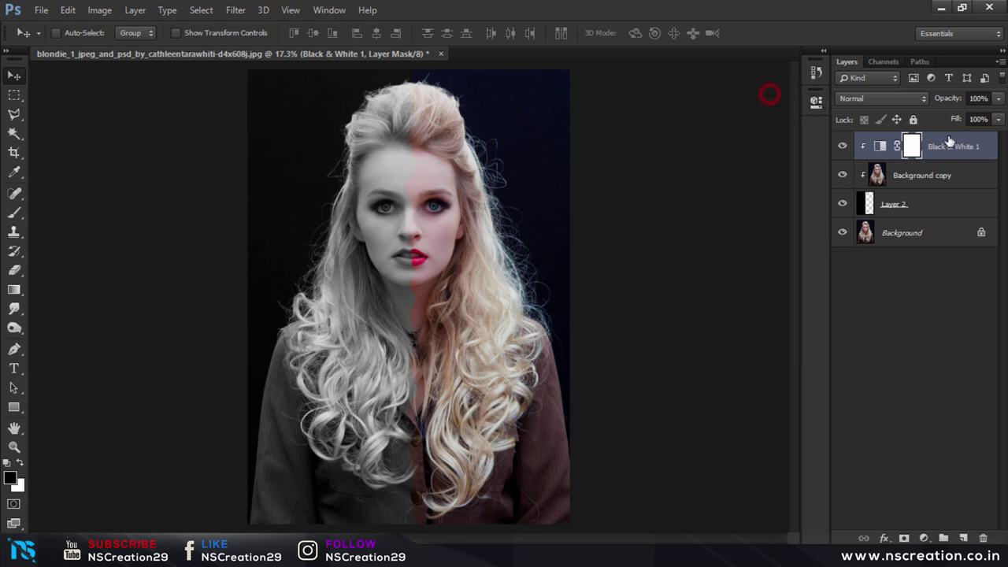
Add an Exposure adjustment at -0.66 above Background copy and hide it to compare
{"action": "left_click", "coordinate": [886, 172]}
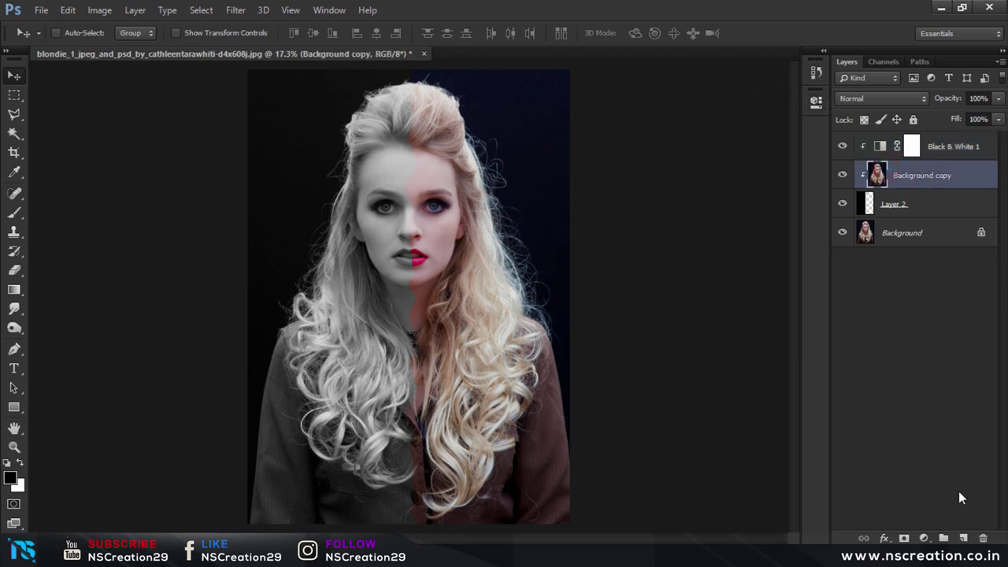
{"action": "left_click", "coordinate": [924, 538]}
{"action": "left_click", "coordinate": [898, 321]}
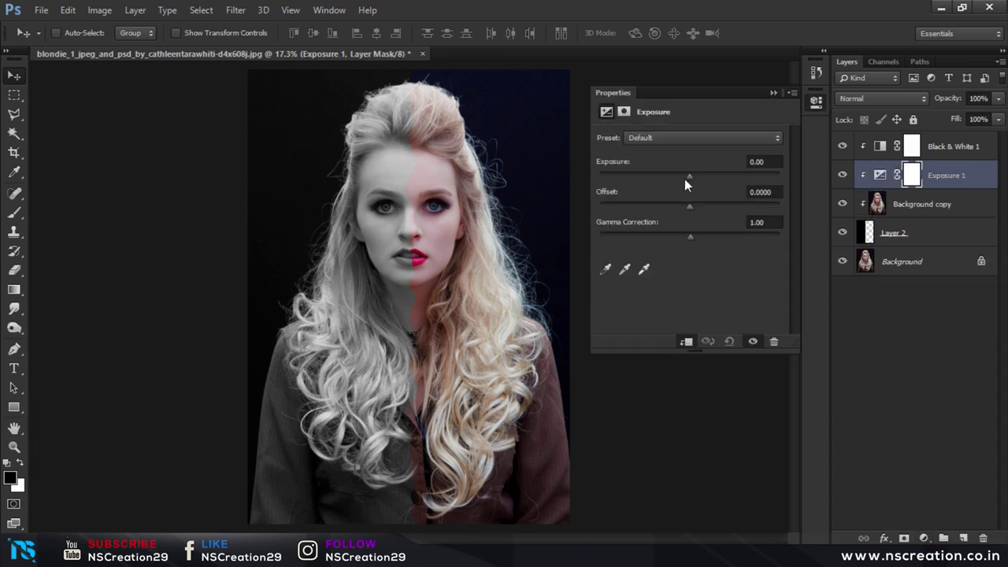
{"action": "left_click_drag", "start_coordinate": [690, 176], "coordinate": [682, 178]}
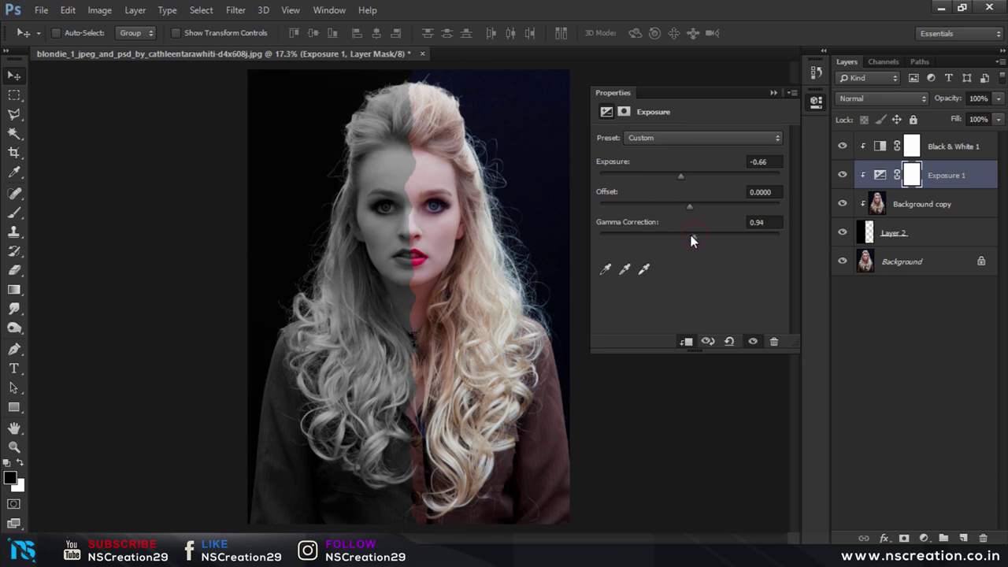
{"action": "left_click_drag", "start_coordinate": [694, 235], "coordinate": [690, 234]}
{"action": "left_click", "coordinate": [776, 93]}
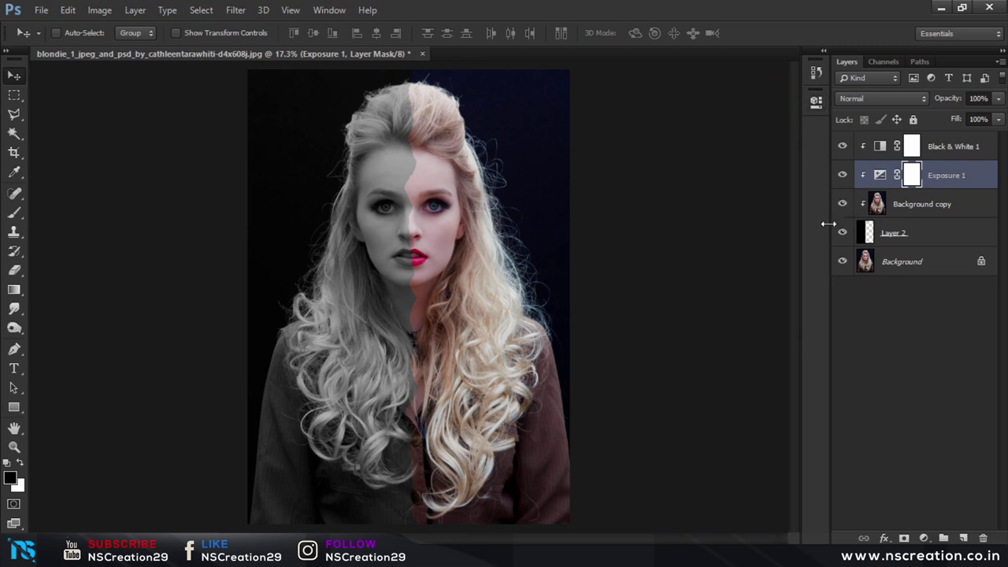
{"action": "left_click", "coordinate": [841, 177]}
Adjust the Black & White 1 sliders to Reds 23, Yellows -37, Cyans 162 and Blues -35
{"action": "left_click", "coordinate": [841, 177]}
{"action": "left_click", "coordinate": [883, 147]}
{"action": "double_click", "coordinate": [883, 148]}
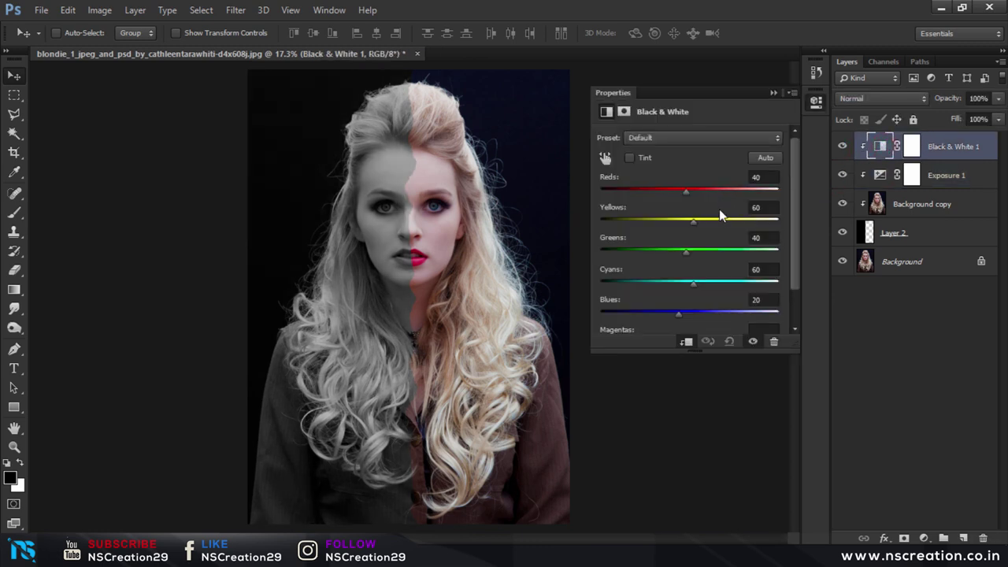
{"action": "left_click_drag", "start_coordinate": [683, 221], "coordinate": [666, 227]}
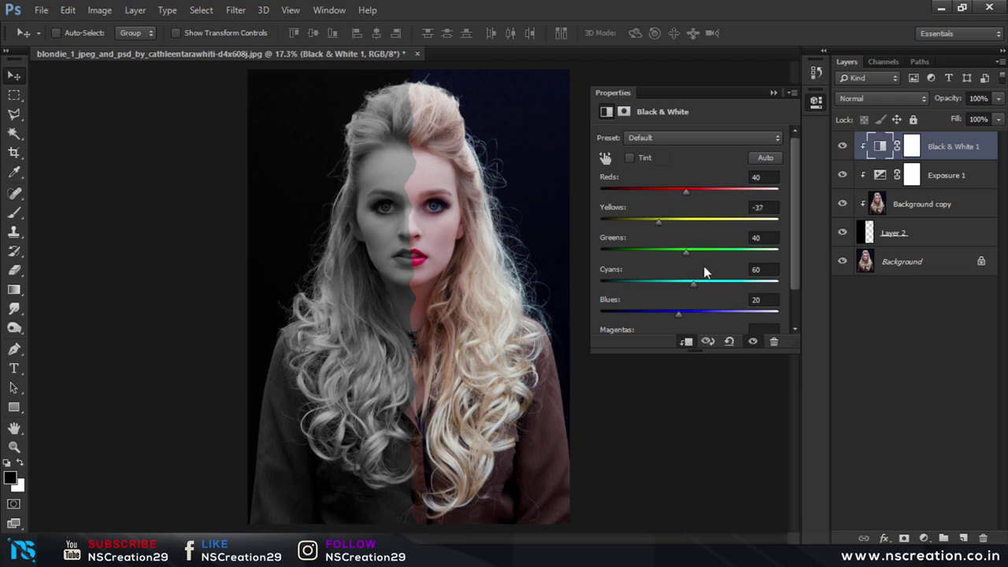
{"action": "mouse_move", "coordinate": [682, 288]}
{"action": "left_mouse_down"}
{"action": "mouse_move", "coordinate": [661, 285]}
{"action": "mouse_move", "coordinate": [780, 268]}
{"action": "mouse_move", "coordinate": [729, 280]}
{"action": "left_mouse_up"}
{"action": "left_click_drag", "start_coordinate": [676, 314], "coordinate": [659, 315]}
{"action": "mouse_move", "coordinate": [686, 192]}
{"action": "left_mouse_down"}
{"action": "mouse_move", "coordinate": [669, 195]}
{"action": "mouse_move", "coordinate": [682, 203]}
{"action": "left_mouse_up"}
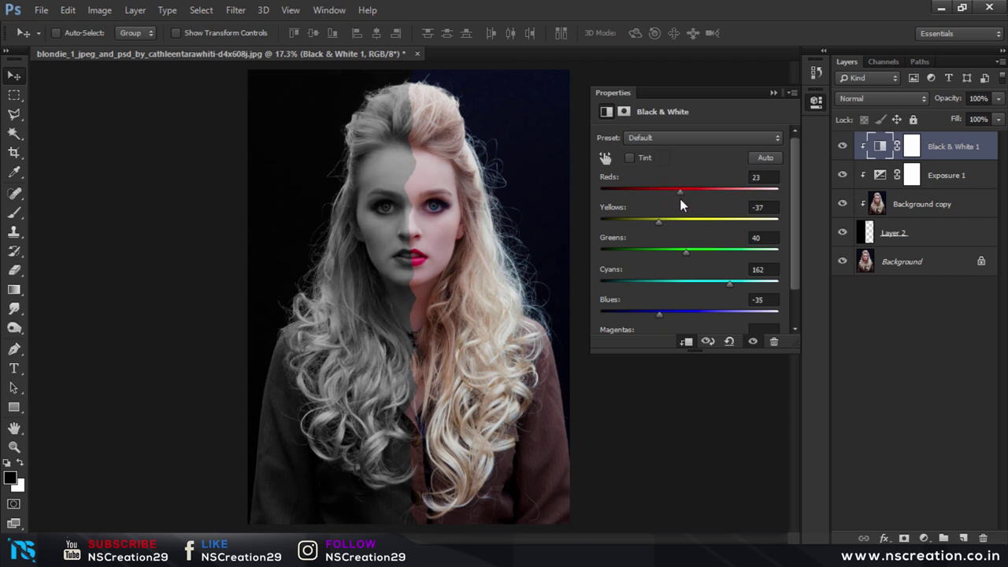
{"action": "left_click", "coordinate": [772, 93]}
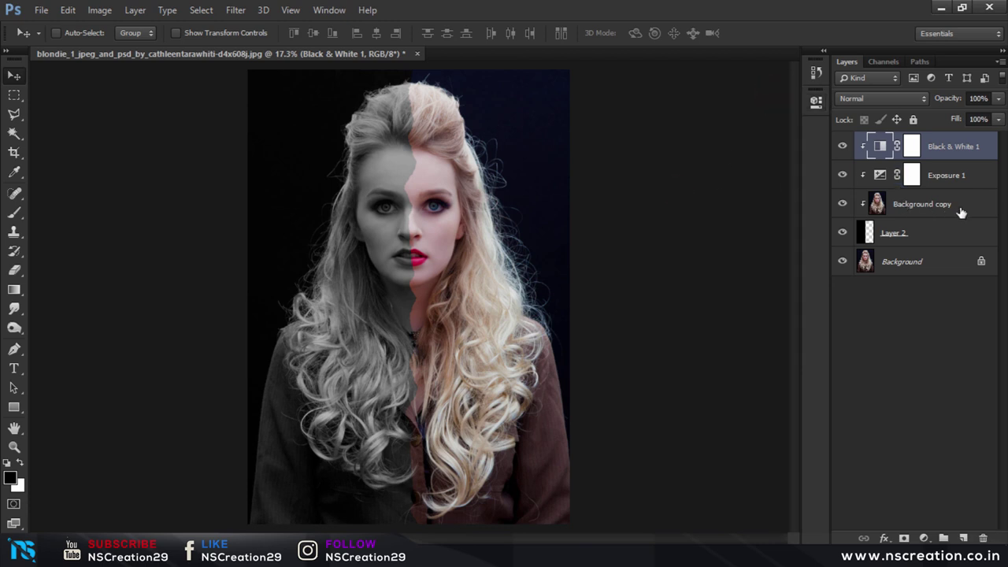
Open Layer 2's Layer Style and add a white #ffffff Stroke
{"action": "left_click", "coordinate": [947, 234]}
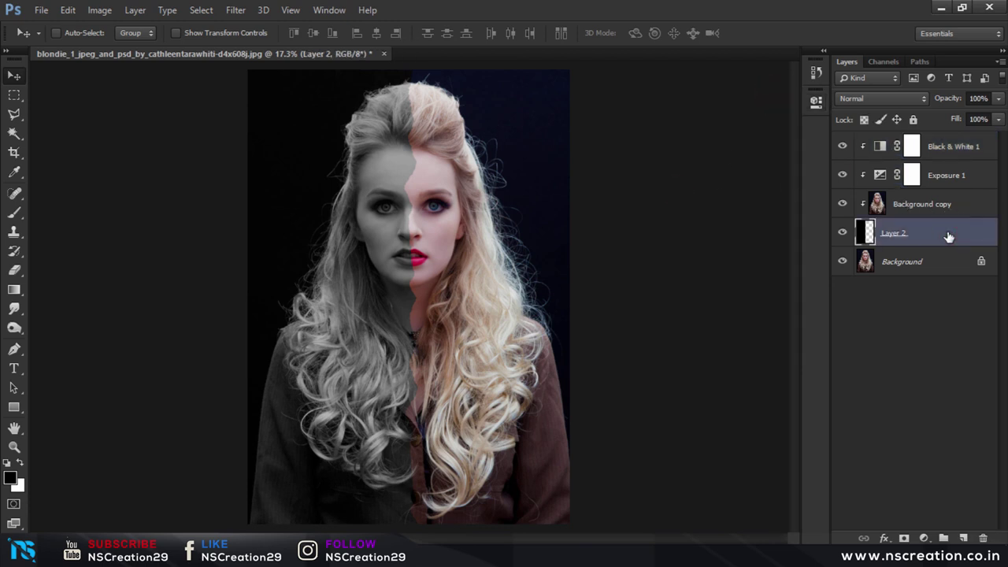
{"action": "double_click", "coordinate": [948, 234]}
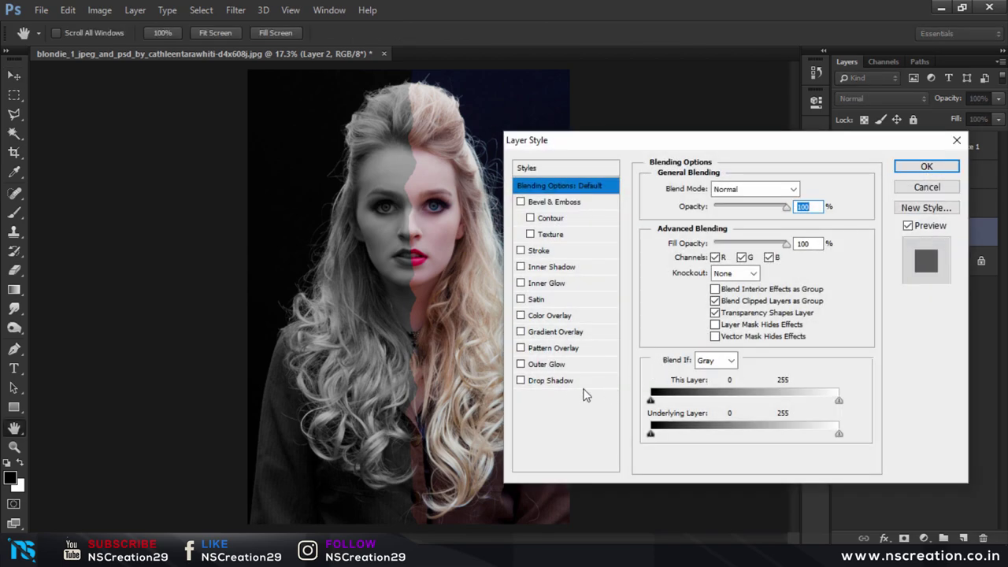
{"action": "left_click", "coordinate": [556, 385]}
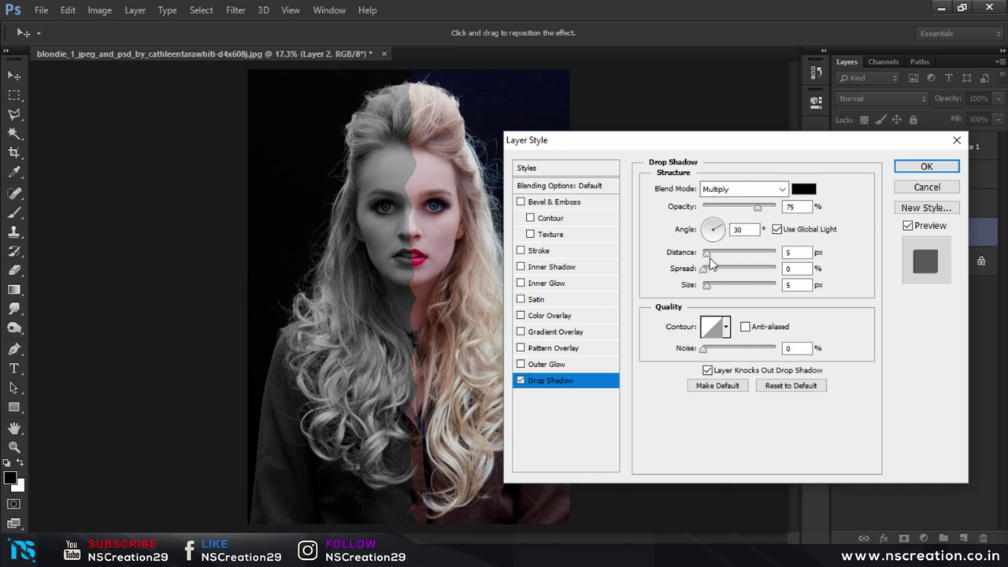
{"action": "left_click", "coordinate": [523, 381]}
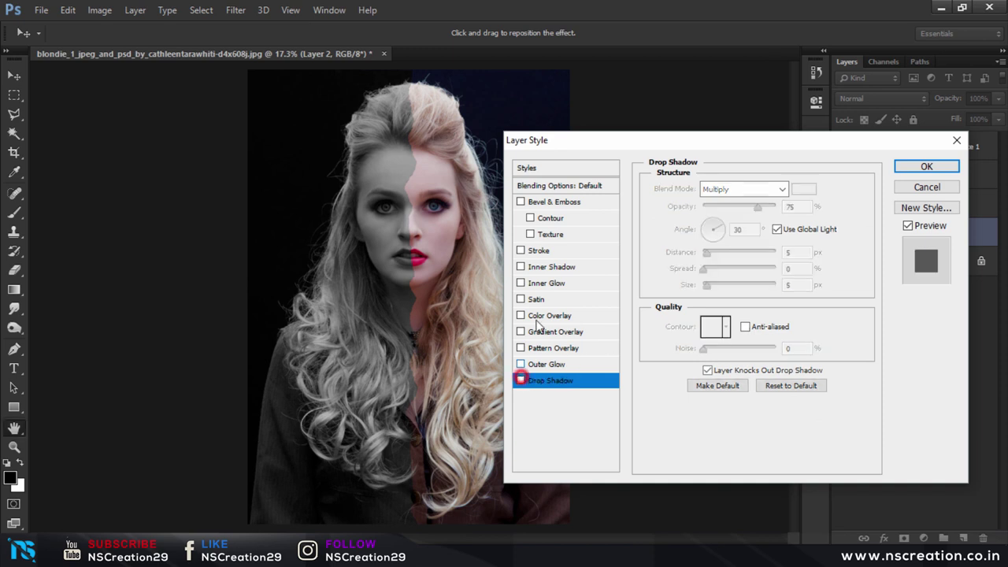
{"action": "left_click", "coordinate": [522, 251]}
{"action": "left_click", "coordinate": [539, 252]}
{"action": "left_click", "coordinate": [681, 290]}
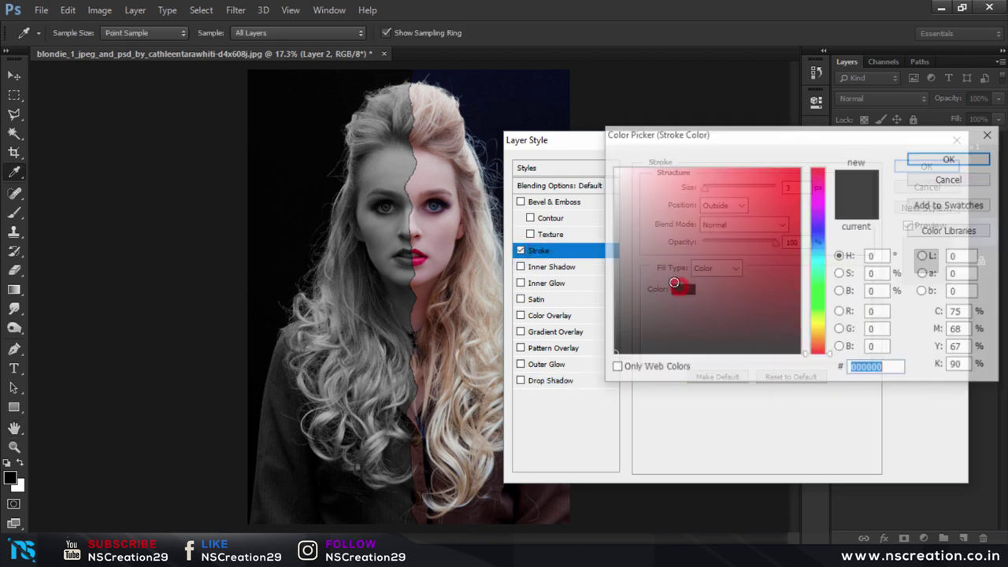
{"action": "left_click", "coordinate": [652, 238]}
{"action": "type", "text": "ffffff"}
{"action": "left_click", "coordinate": [941, 158]}
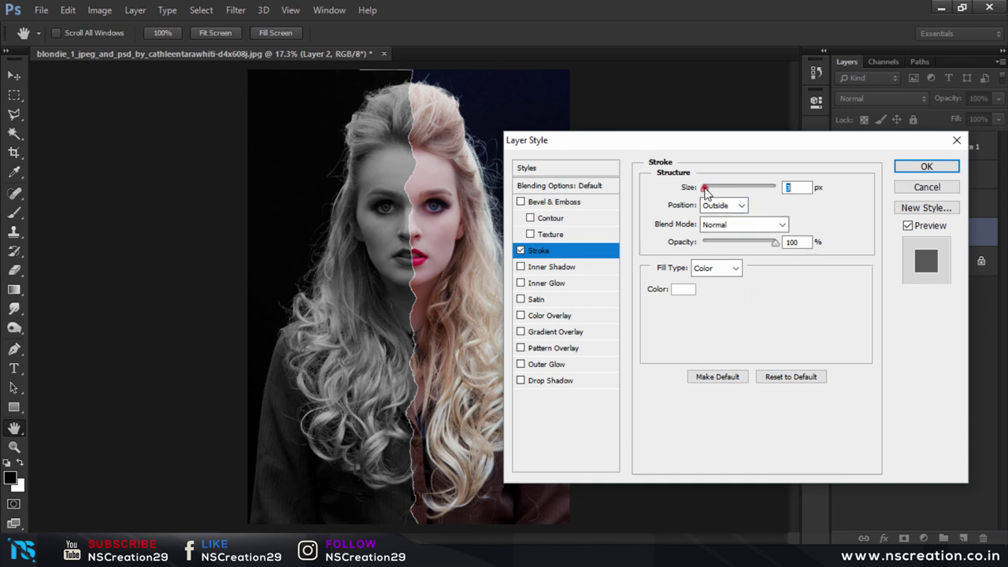
Set the stroke to 13 px, centred on the split edge
{"action": "left_click_drag", "start_coordinate": [705, 188], "coordinate": [713, 189]}
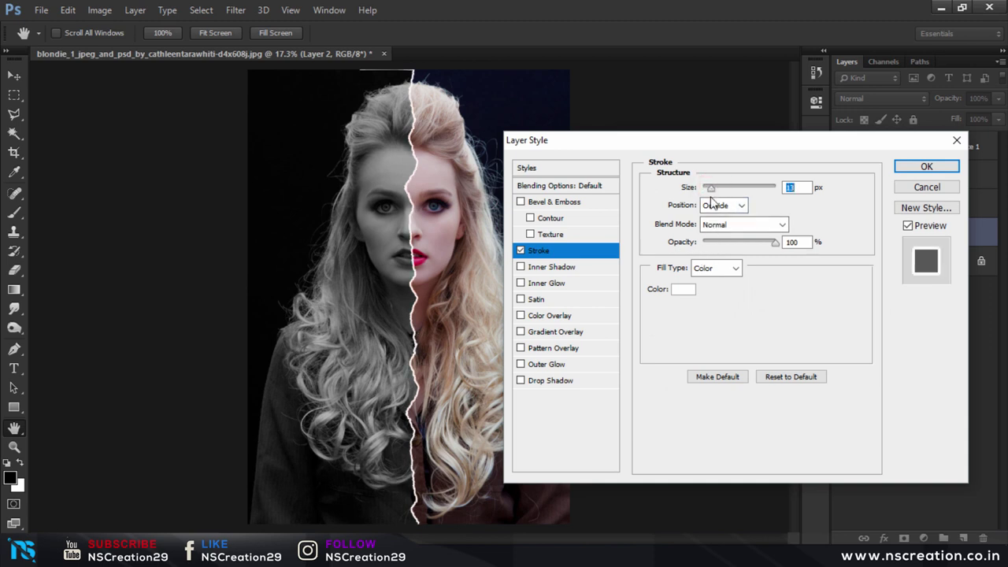
{"action": "left_click", "coordinate": [713, 205]}
{"action": "left_click", "coordinate": [715, 221]}
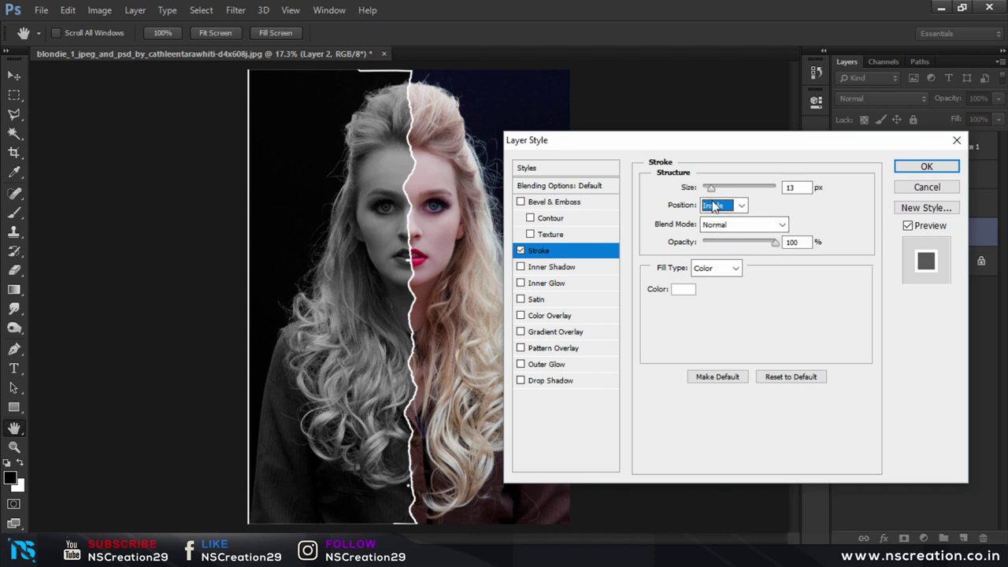
{"action": "left_click", "coordinate": [714, 206]}
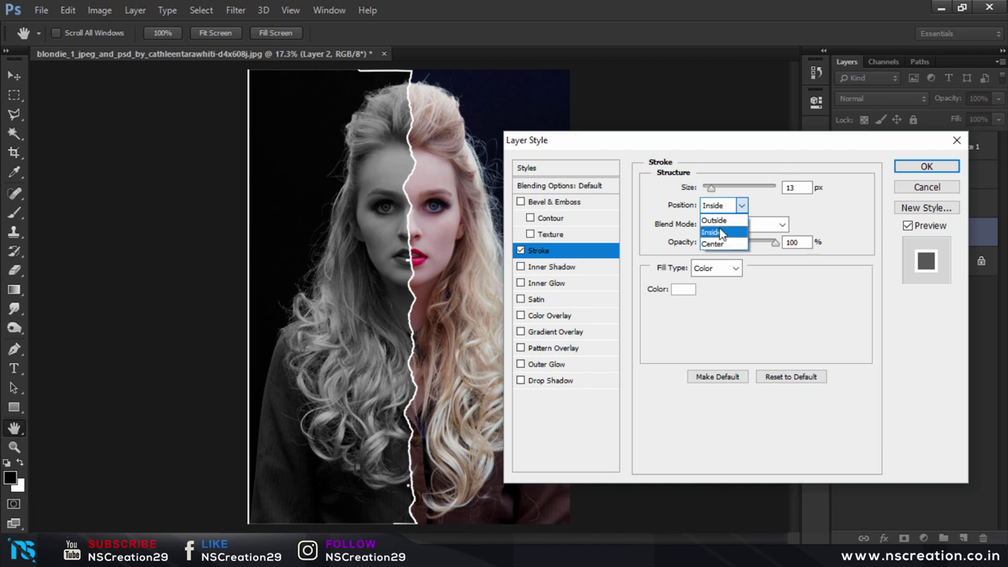
{"action": "left_click", "coordinate": [718, 245]}
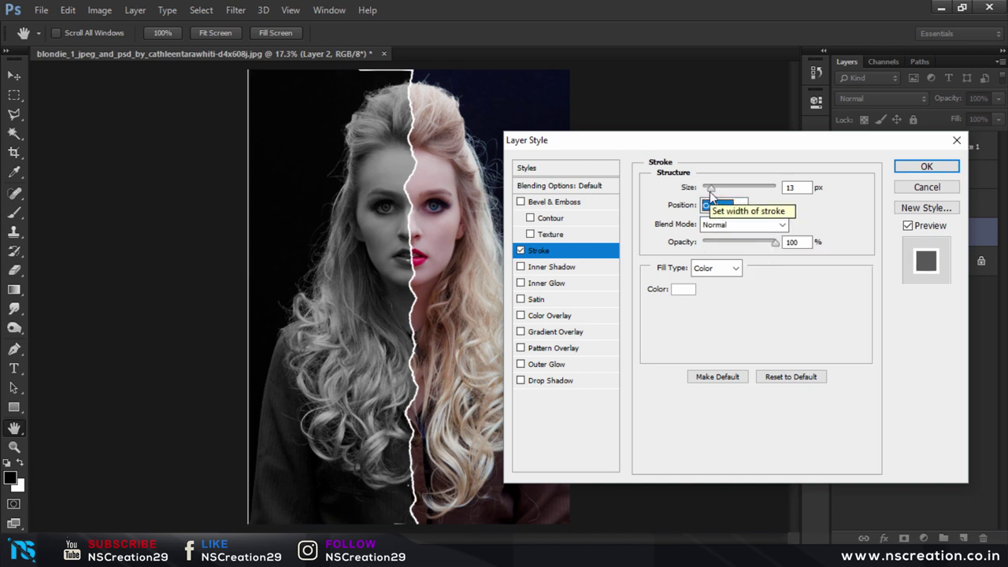
{"action": "left_click_drag", "start_coordinate": [710, 189], "coordinate": [716, 191]}
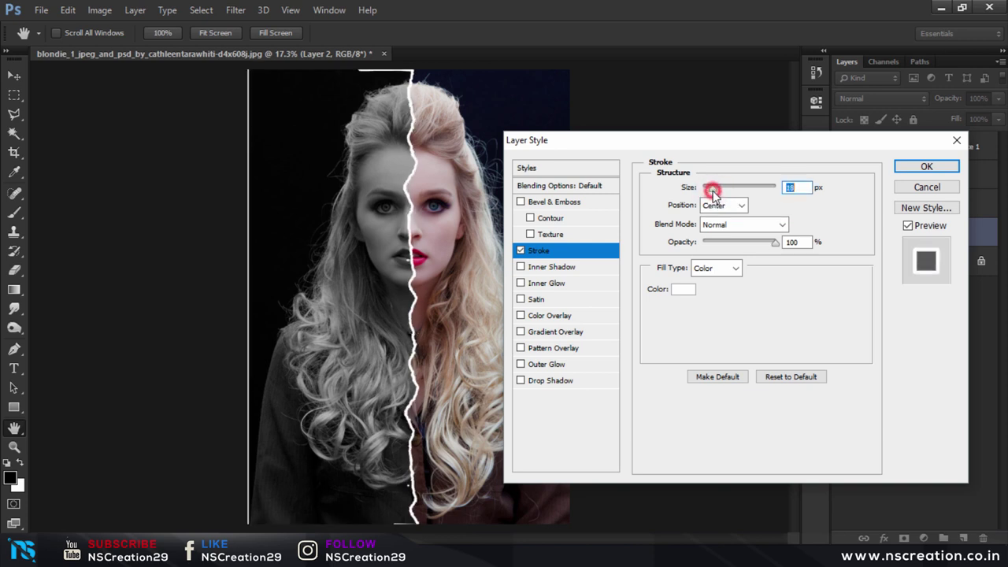
{"action": "left_click_drag", "start_coordinate": [716, 191], "coordinate": [712, 190]}
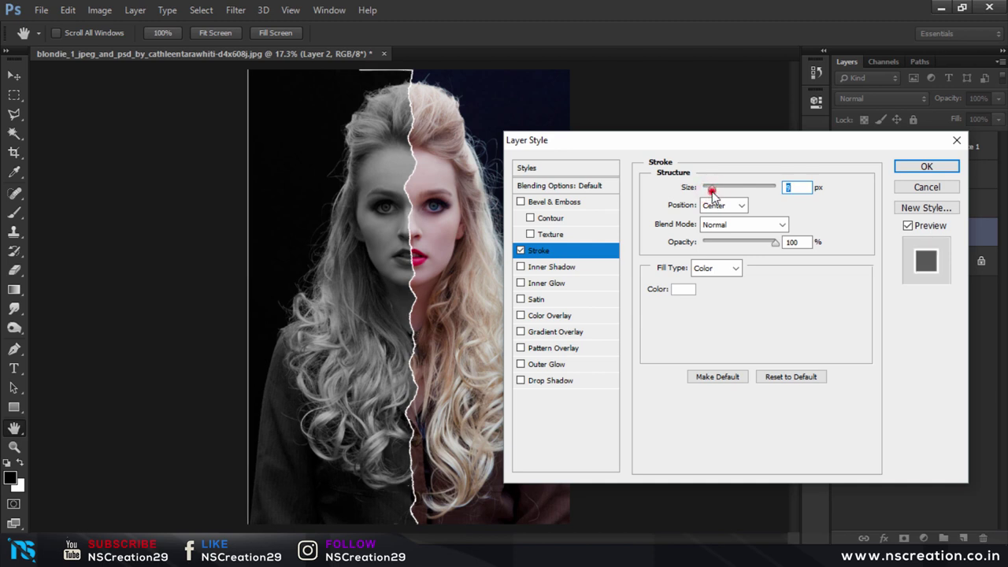
{"action": "left_click_drag", "start_coordinate": [709, 191], "coordinate": [711, 191]}
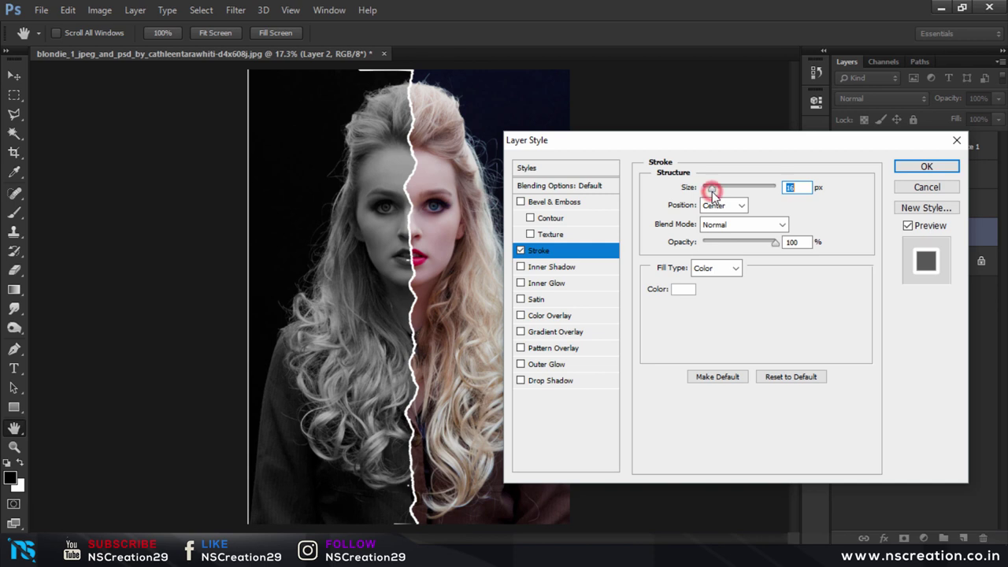
{"action": "left_click", "coordinate": [568, 382]}
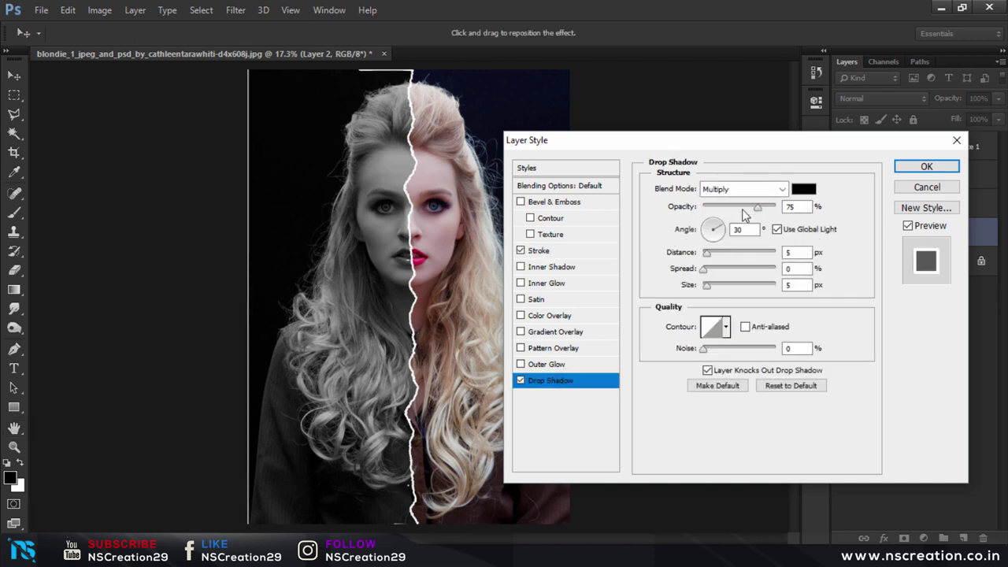
Set a Normal black drop shadow: 100% opacity, about 22 px distance, 37% spread, 87 px size; apply
{"action": "left_click", "coordinate": [758, 189]}
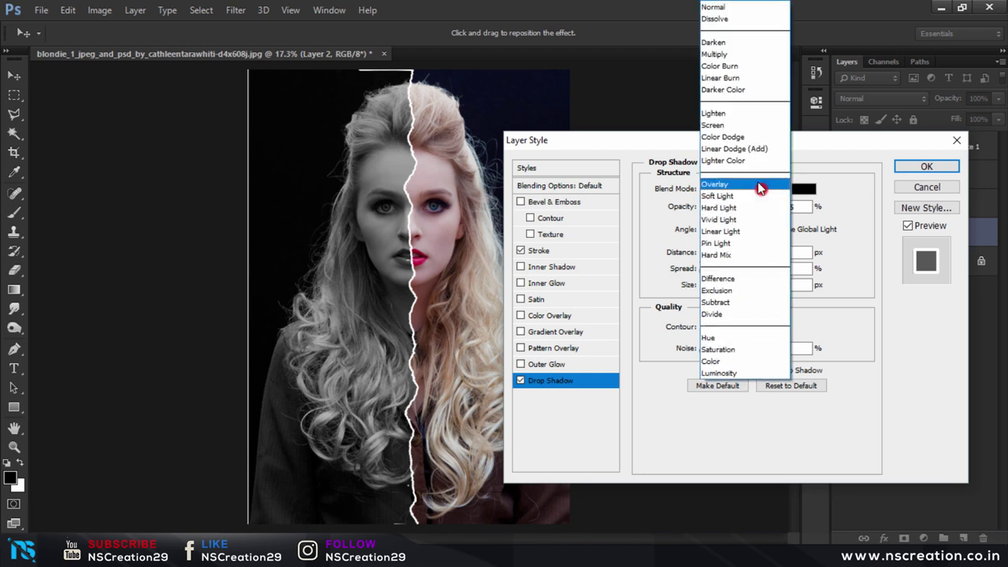
{"action": "left_click", "coordinate": [732, 9]}
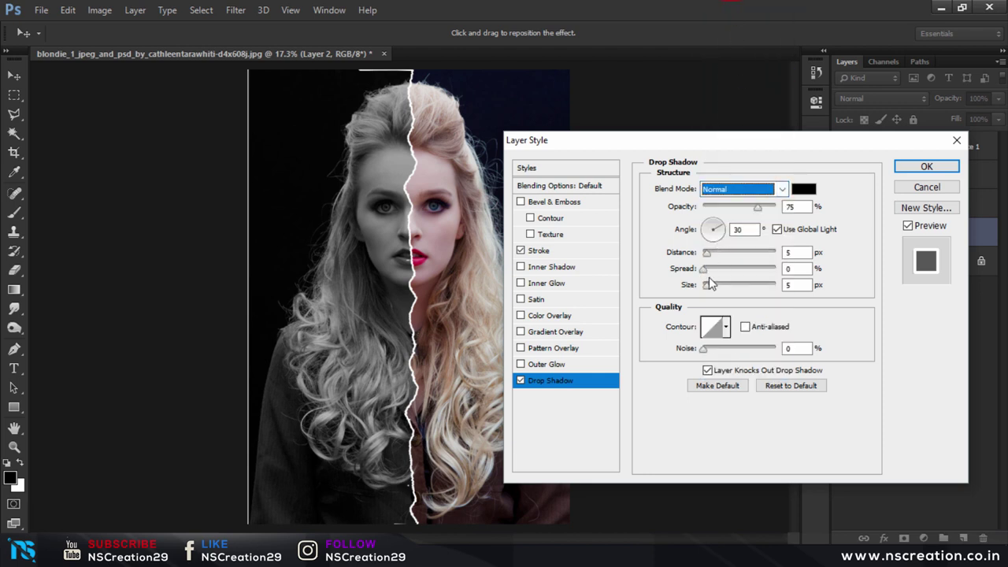
{"action": "mouse_move", "coordinate": [708, 283]}
{"action": "left_mouse_down"}
{"action": "mouse_move", "coordinate": [728, 285]}
{"action": "mouse_move", "coordinate": [731, 270]}
{"action": "left_mouse_up"}
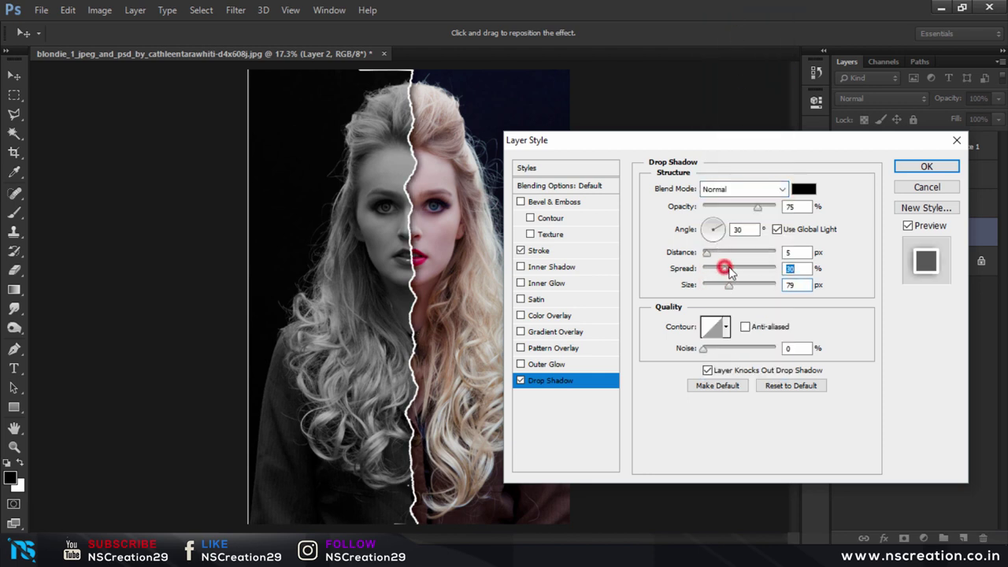
{"action": "left_click", "coordinate": [724, 250]}
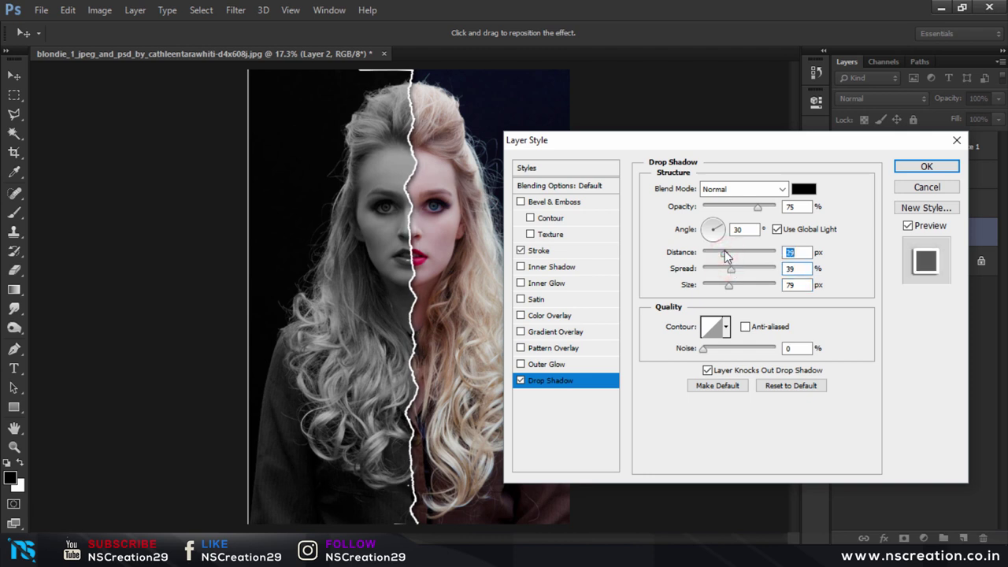
{"action": "mouse_move", "coordinate": [730, 269]}
{"action": "left_mouse_down"}
{"action": "mouse_move", "coordinate": [742, 272]}
{"action": "mouse_move", "coordinate": [720, 286]}
{"action": "mouse_move", "coordinate": [732, 286]}
{"action": "mouse_move", "coordinate": [726, 263]}
{"action": "mouse_move", "coordinate": [741, 273]}
{"action": "left_mouse_up"}
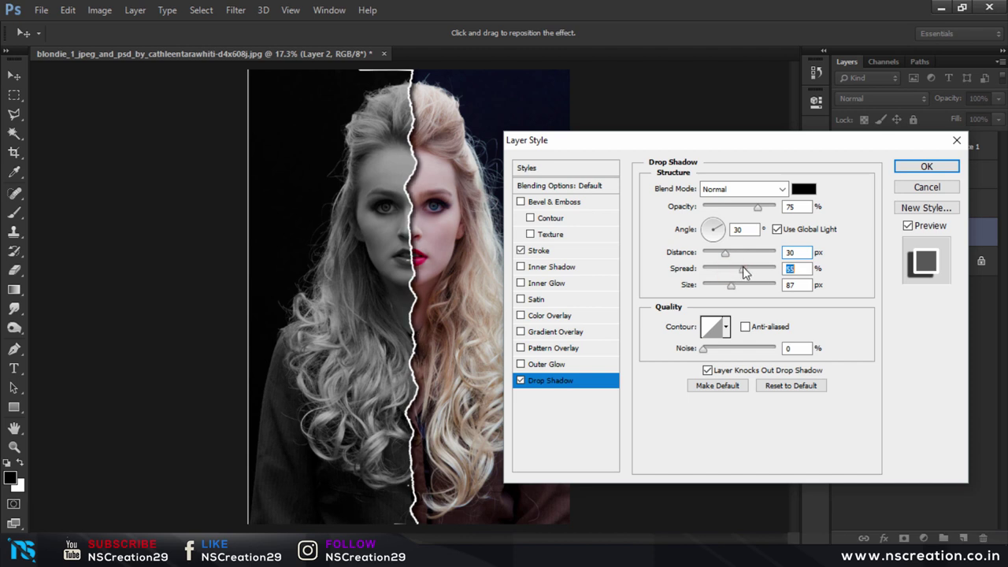
{"action": "left_click_drag", "start_coordinate": [758, 207], "coordinate": [776, 208]}
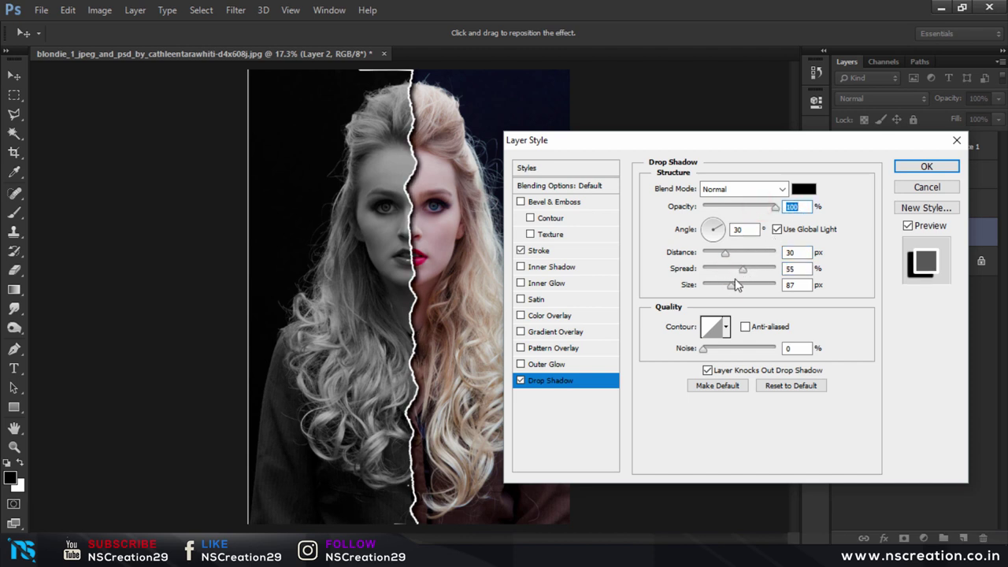
{"action": "mouse_move", "coordinate": [742, 270]}
{"action": "left_mouse_down"}
{"action": "mouse_move", "coordinate": [731, 273]}
{"action": "mouse_move", "coordinate": [717, 254]}
{"action": "left_mouse_up"}
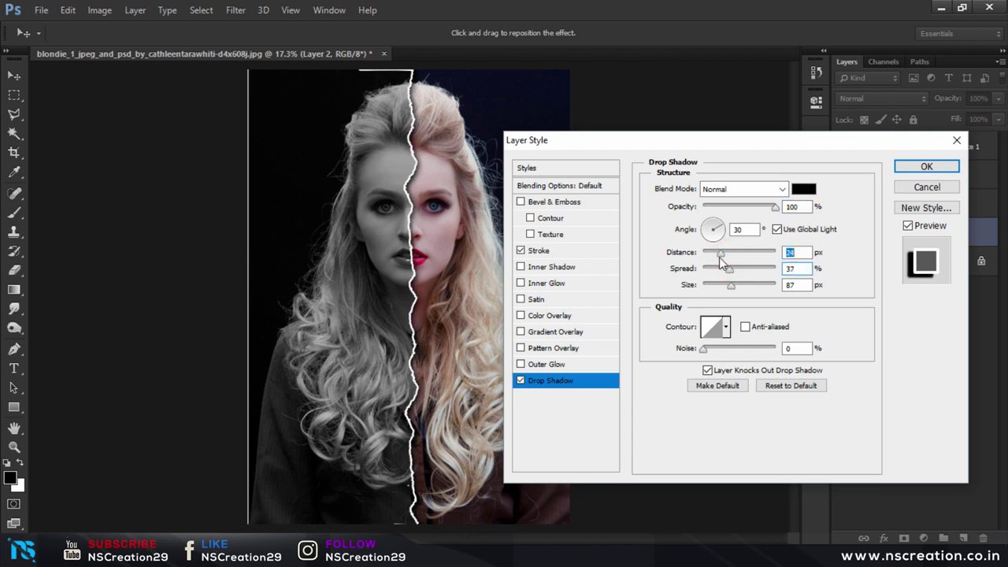
{"action": "left_click", "coordinate": [724, 258]}
{"action": "left_click", "coordinate": [912, 168]}
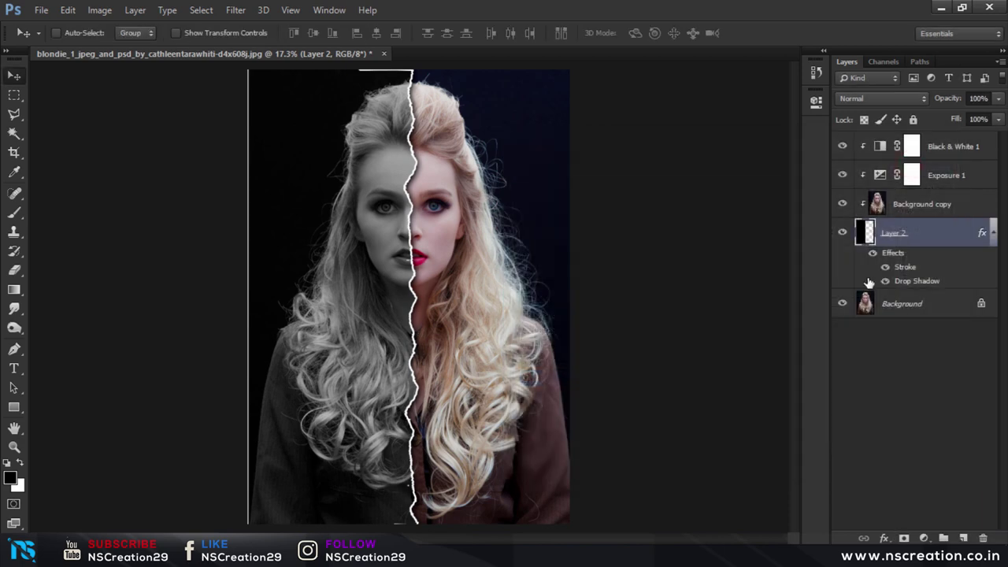
Scale Layer 2 to about 103% and nudge it slightly left to hide the stray outline
{"action": "left_click", "coordinate": [872, 253]}
{"action": "left_click", "coordinate": [873, 253]}
{"action": "key", "text": "ctrl+t"}
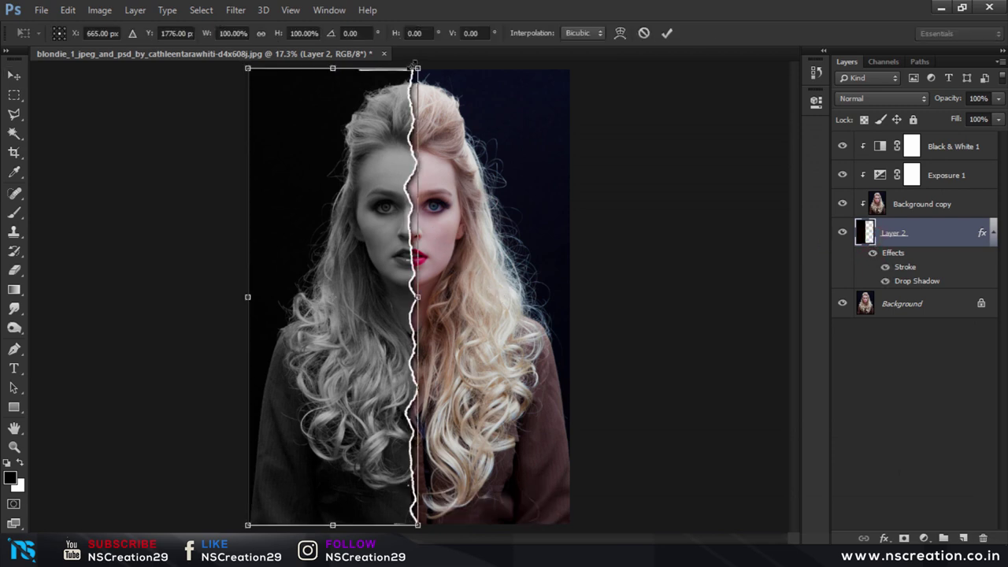
{"action": "left_click_drag", "start_coordinate": [414, 62], "coordinate": [419, 57]}
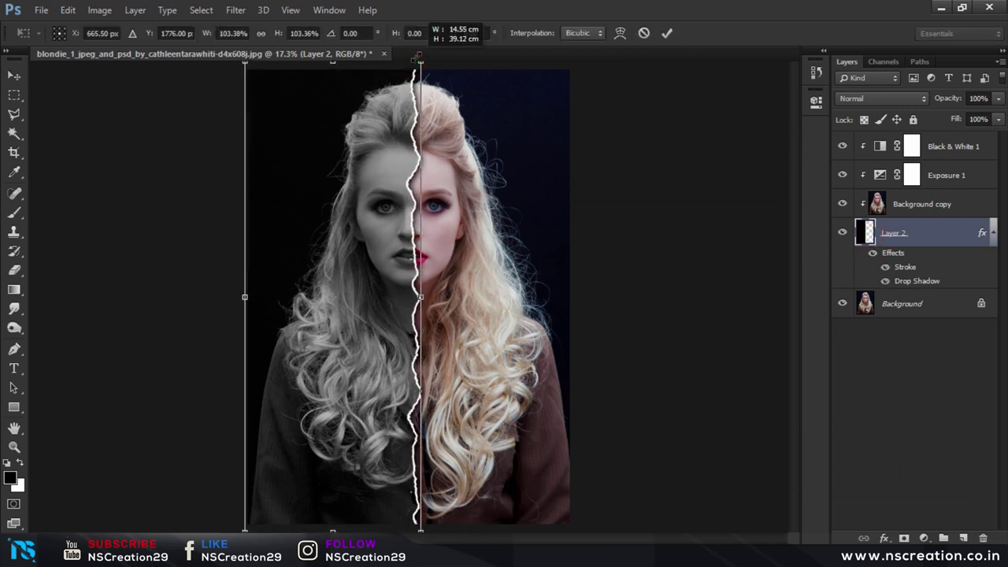
{"action": "left_click", "coordinate": [666, 32]}
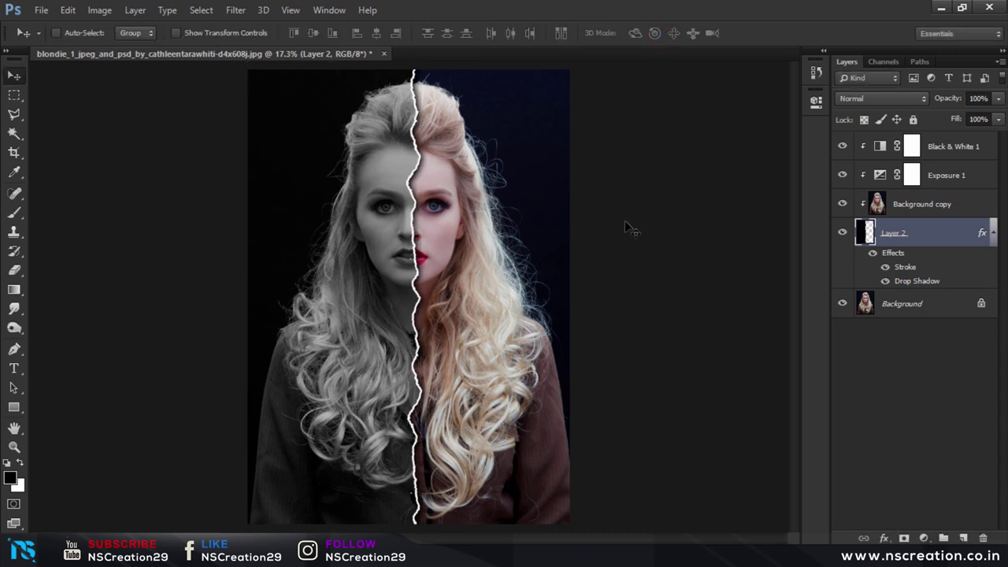
{"action": "left_click_drag", "start_coordinate": [628, 227], "coordinate": [620, 225]}
Add a new Layer 3 clipped to the layer below, with white as the painting colour
{"action": "key", "text": "b"}
{"action": "left_click", "coordinate": [938, 144]}
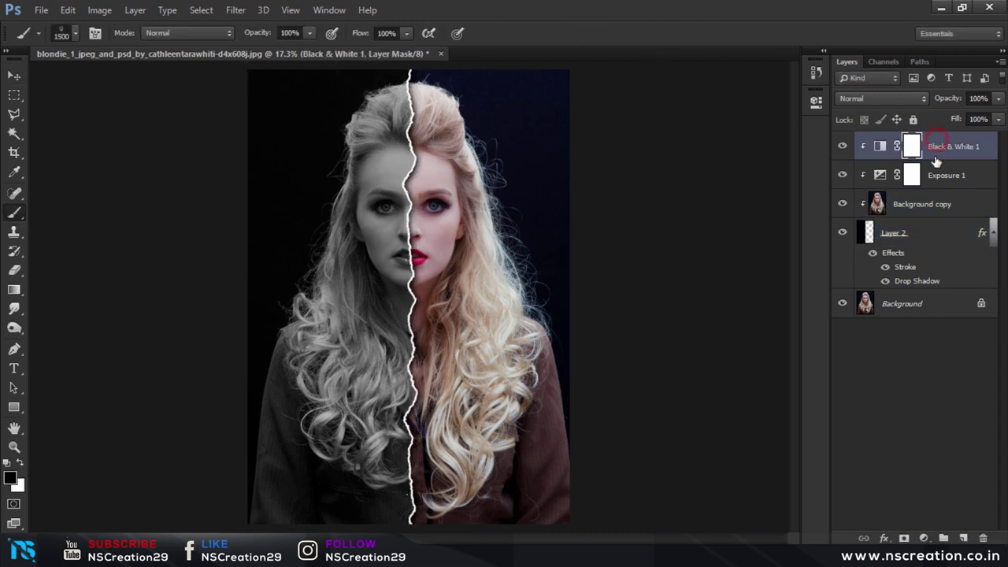
{"action": "left_click", "coordinate": [963, 538]}
{"action": "key", "text": "x"}
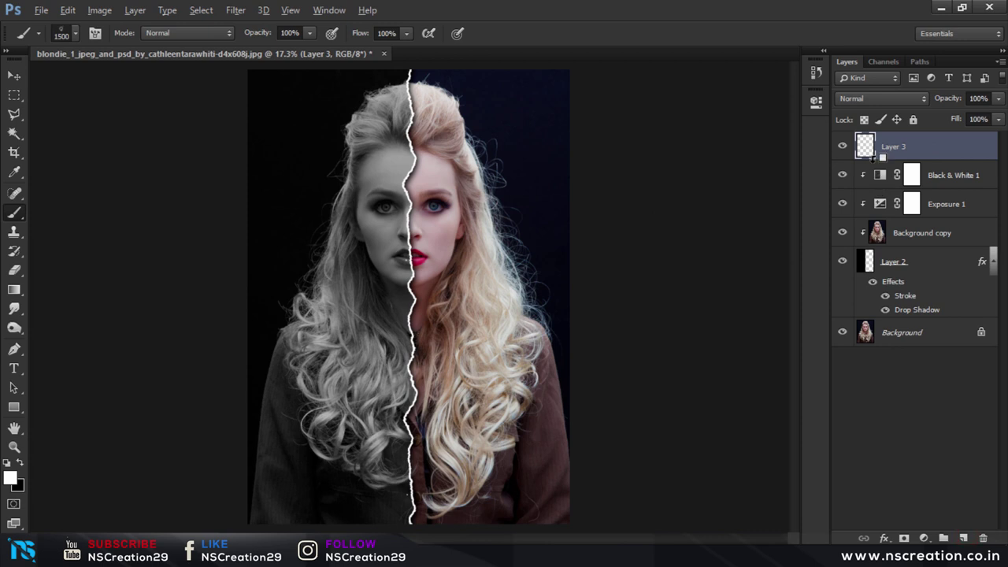
{"action": "left_click", "coordinate": [872, 159], "text": "alt"}
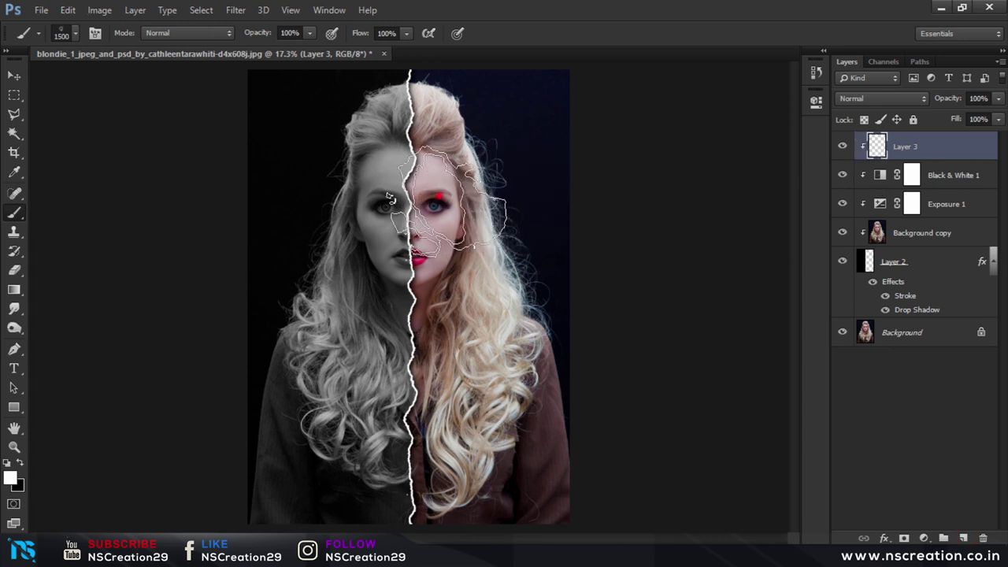
Choose the 200 px textured brush preset
{"action": "right_click", "coordinate": [460, 240]}
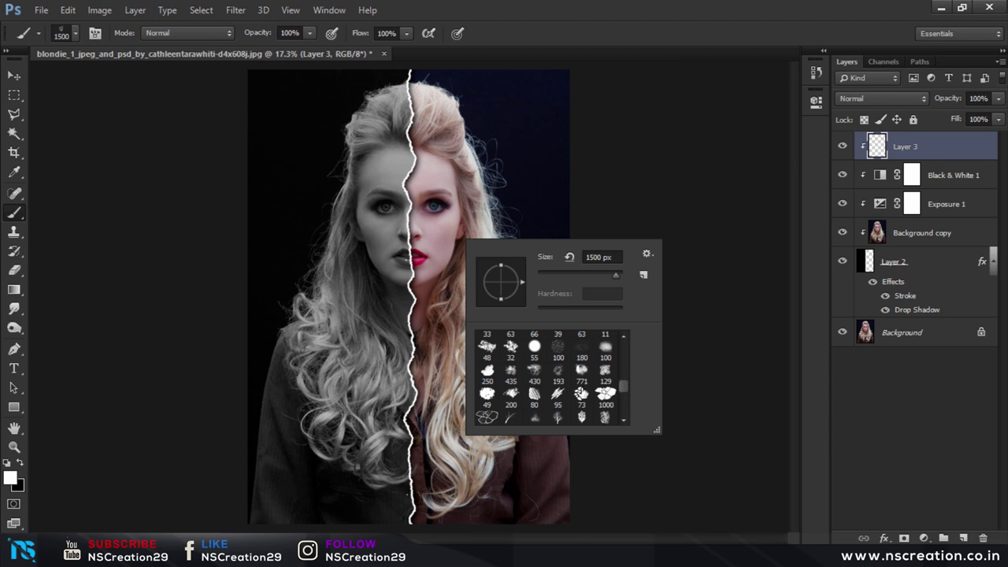
{"action": "scroll", "coordinate": [583, 394], "scroll_direction": "down", "scroll_amount": 1}
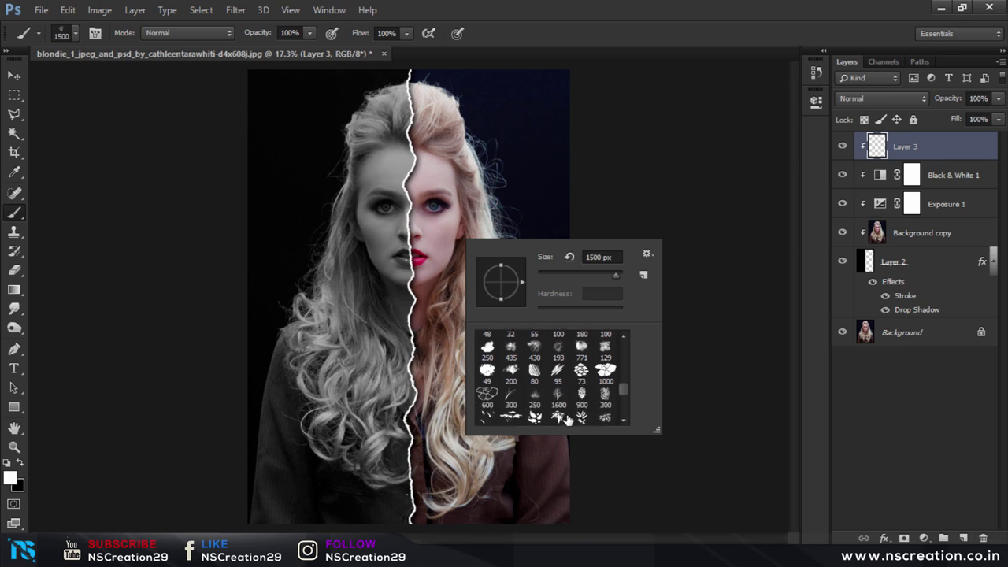
{"action": "scroll", "coordinate": [560, 419], "scroll_direction": "down", "scroll_amount": 1}
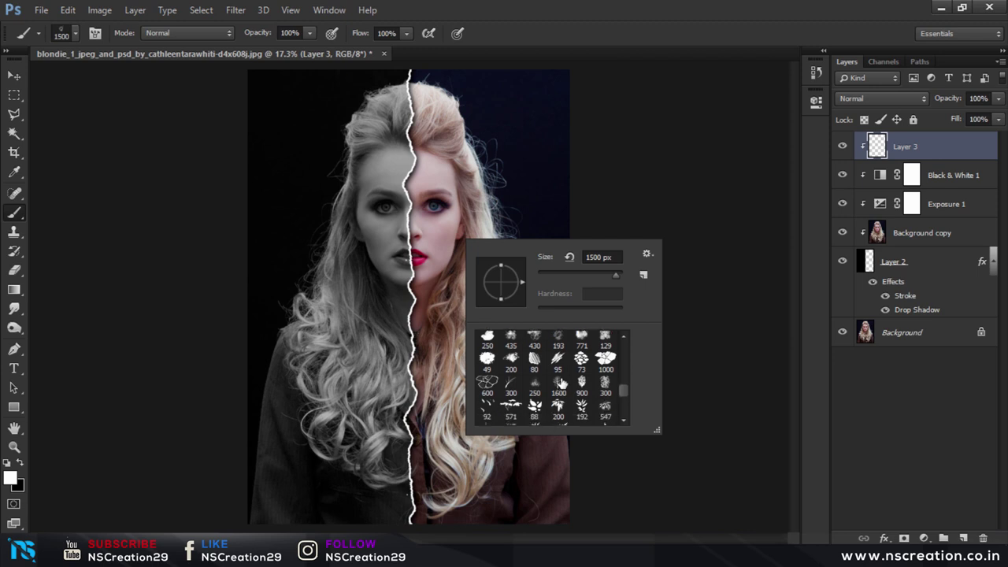
{"action": "left_click", "coordinate": [511, 361]}
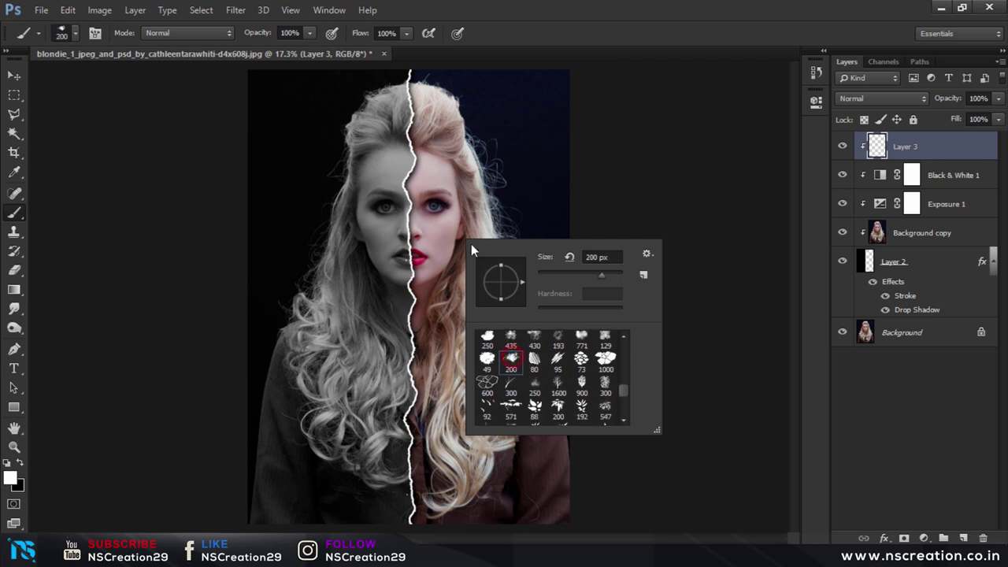
{"action": "left_click", "coordinate": [405, 220]}
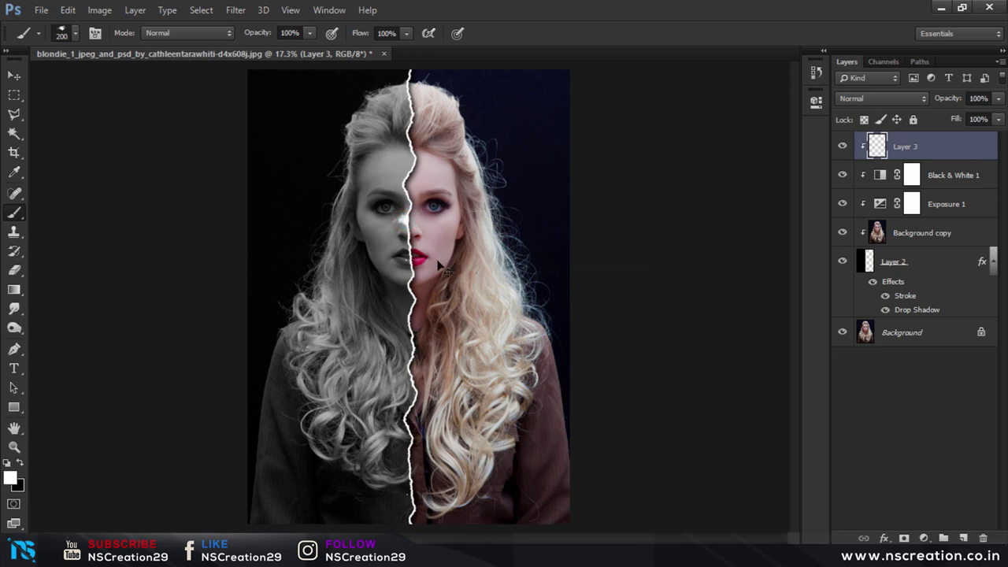
{"action": "scroll", "coordinate": [423, 203], "scroll_direction": "up", "scroll_amount": 1}
{"action": "scroll", "coordinate": [420, 202], "scroll_direction": "up", "scroll_amount": 2}
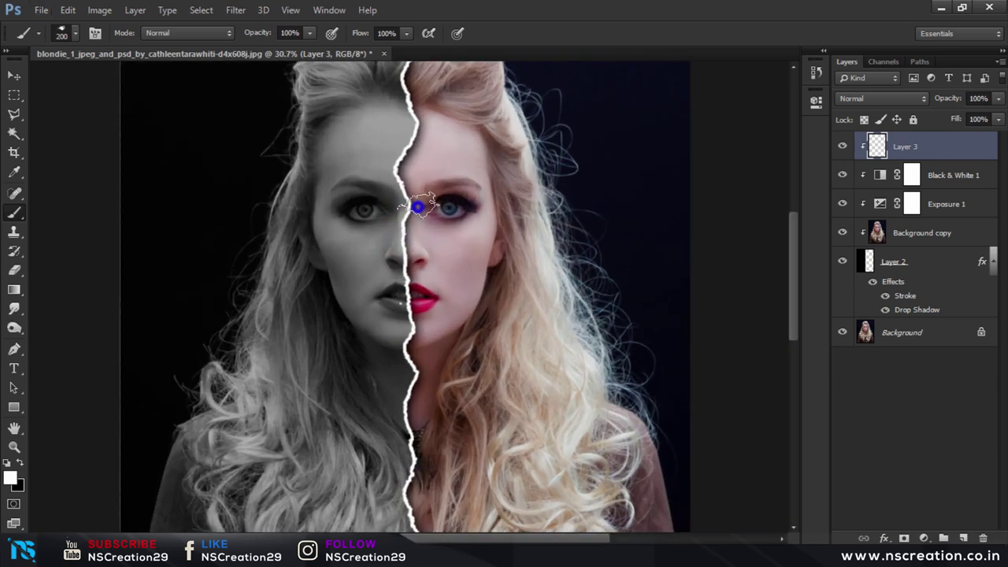
Pick a 314 px crack brush stamp and stamp it along the split on Layer 3
{"action": "right_click", "coordinate": [421, 207]}
{"action": "left_click_drag", "start_coordinate": [563, 241], "coordinate": [569, 242]}
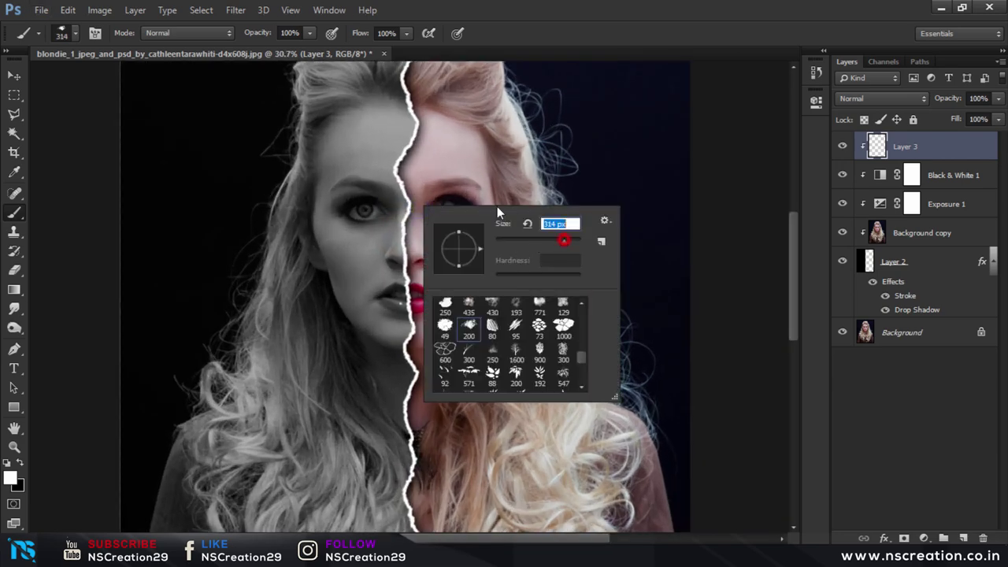
{"action": "left_click", "coordinate": [409, 175]}
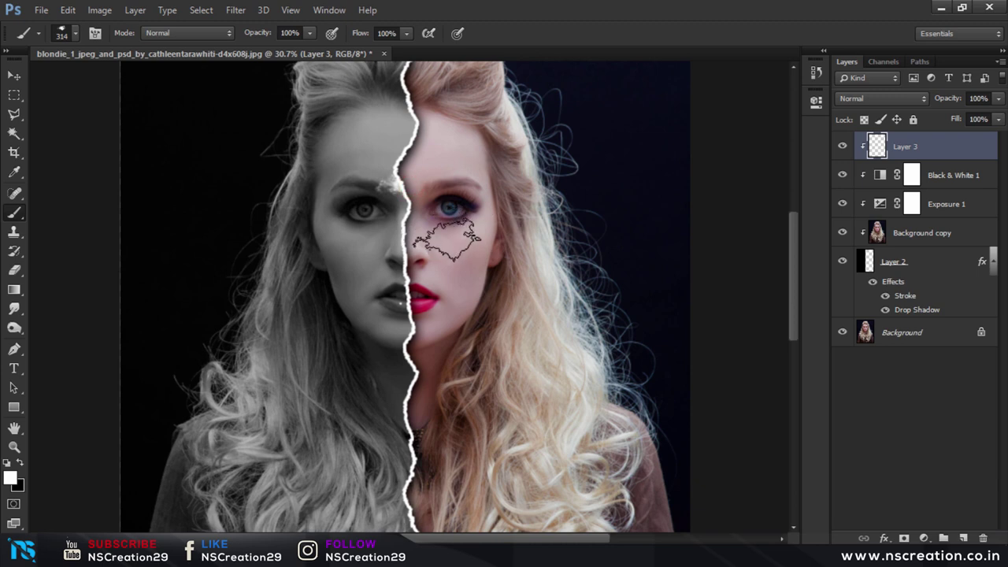
{"action": "right_click", "coordinate": [454, 240]}
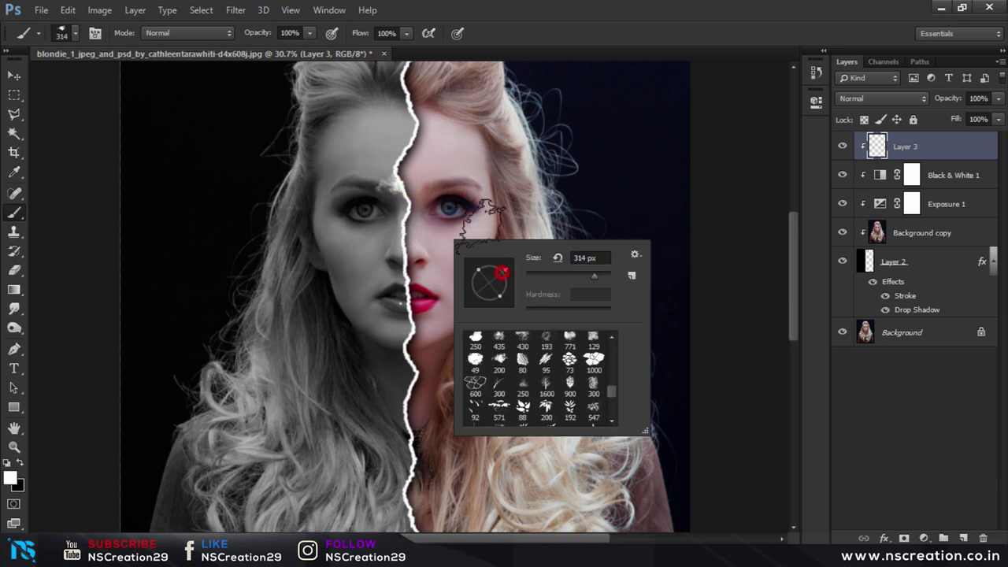
{"action": "left_click", "coordinate": [423, 150]}
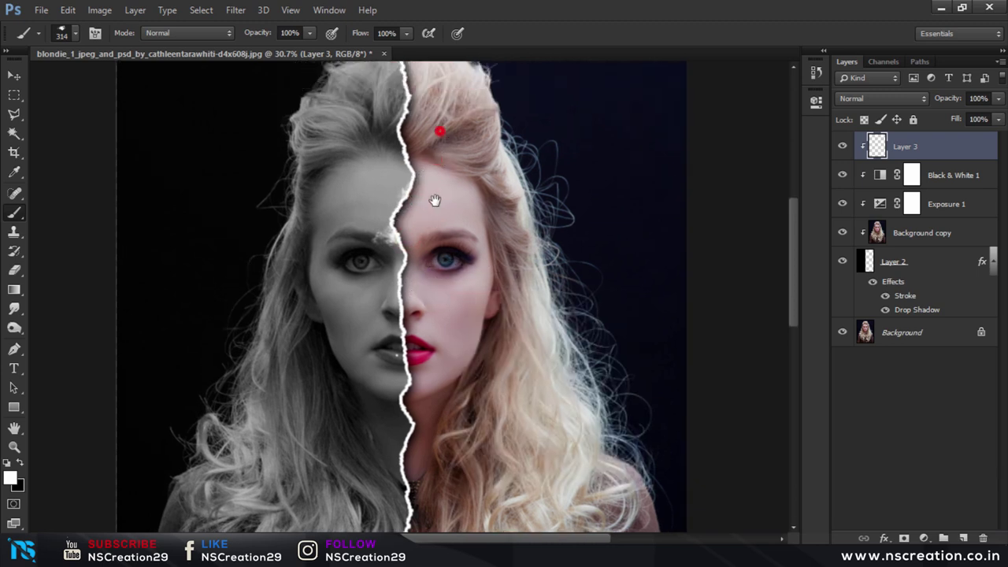
{"action": "scroll", "coordinate": [423, 150], "scroll_direction": "up", "scroll_amount": 3}
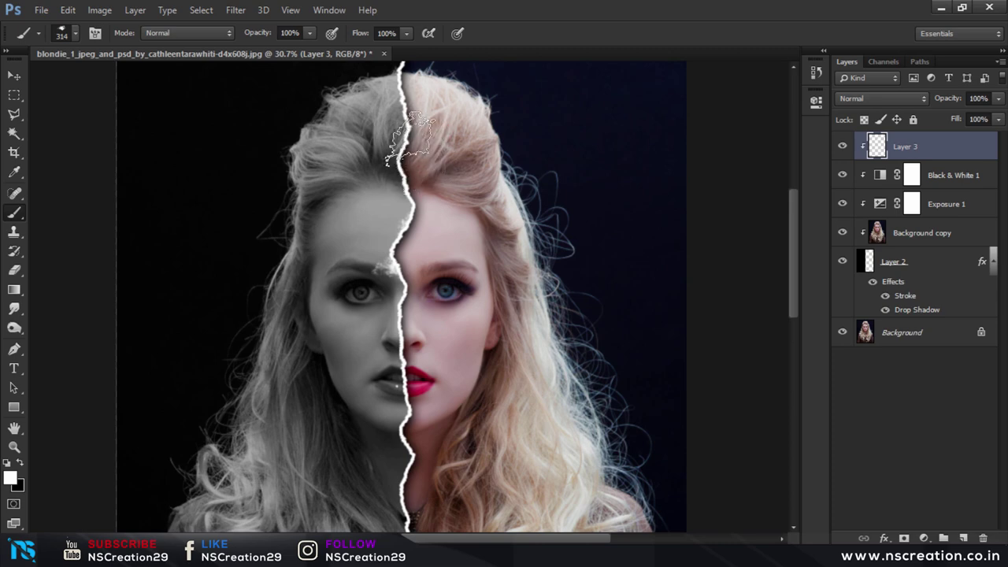
{"action": "scroll", "coordinate": [403, 142], "scroll_direction": "down", "scroll_amount": 4}
Stamp another crack brush, enlarged to 600 px, along the torn edge
{"action": "right_click", "coordinate": [464, 288]}
{"action": "left_click", "coordinate": [458, 341]}
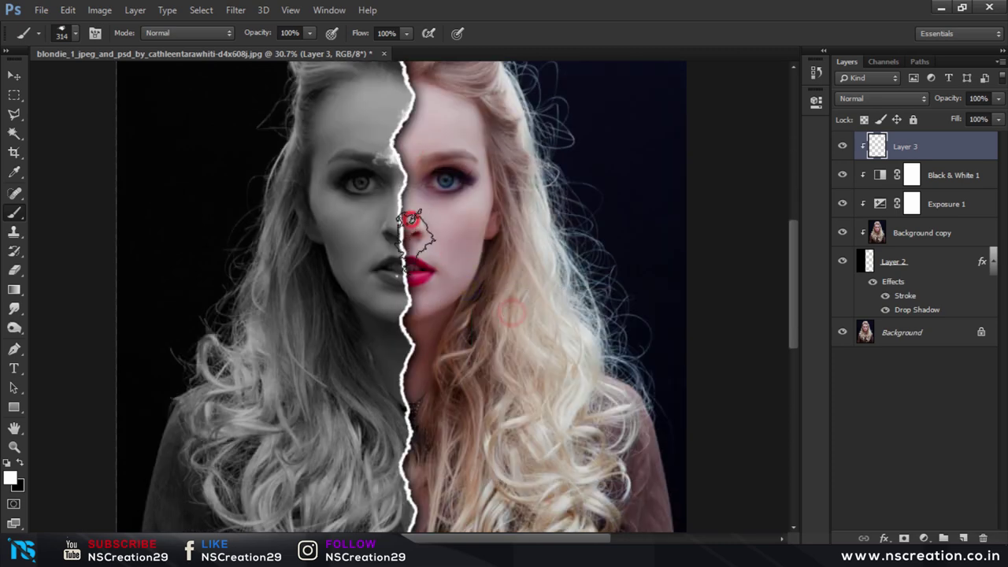
{"action": "scroll", "coordinate": [415, 165], "scroll_direction": "down", "scroll_amount": 5}
{"action": "right_click", "coordinate": [475, 272]}
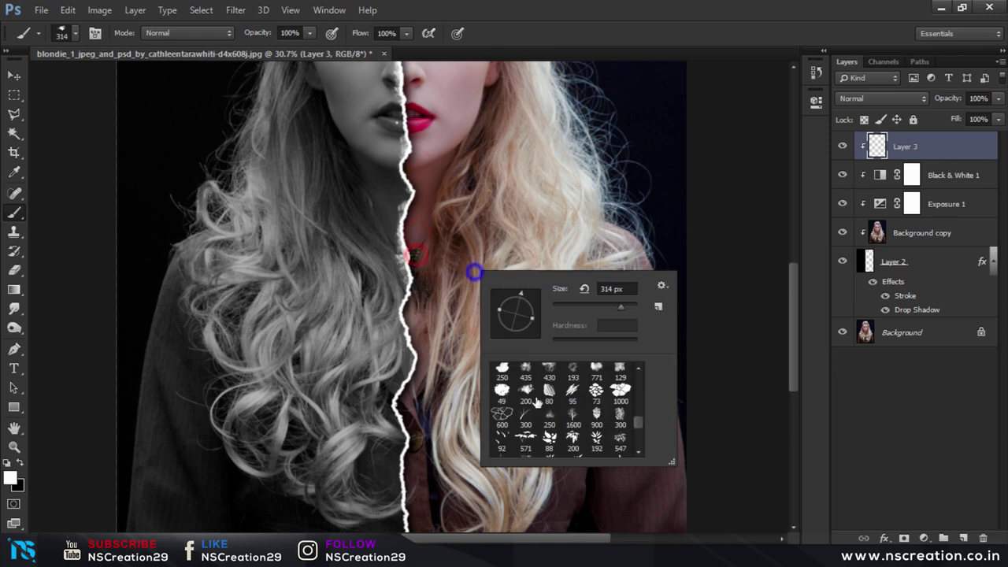
{"action": "left_click", "coordinate": [420, 411]}
{"action": "scroll", "coordinate": [424, 450], "scroll_direction": "down", "scroll_amount": 3}
{"action": "scroll", "coordinate": [413, 504], "scroll_direction": "up", "scroll_amount": 5}
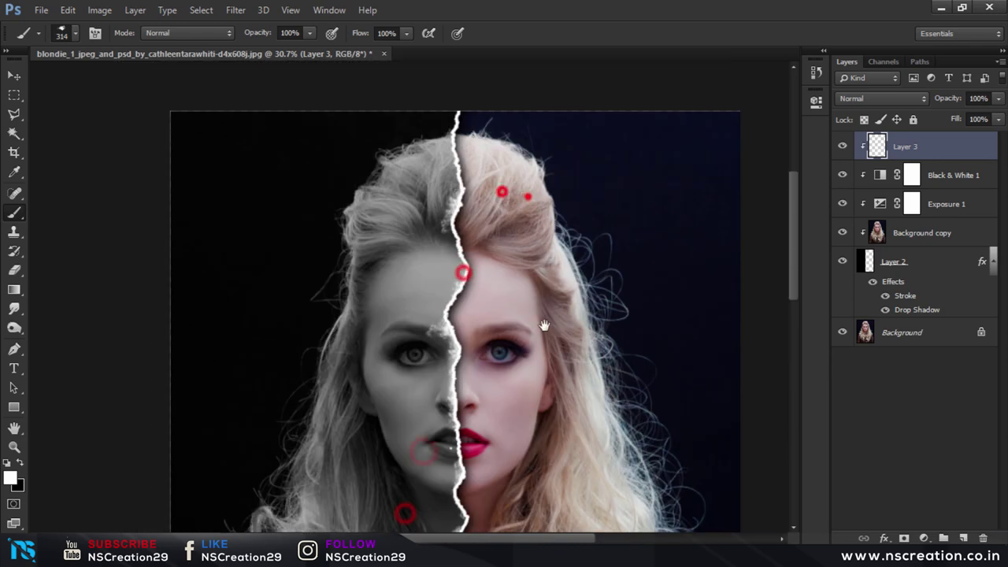
{"action": "right_click", "coordinate": [516, 276]}
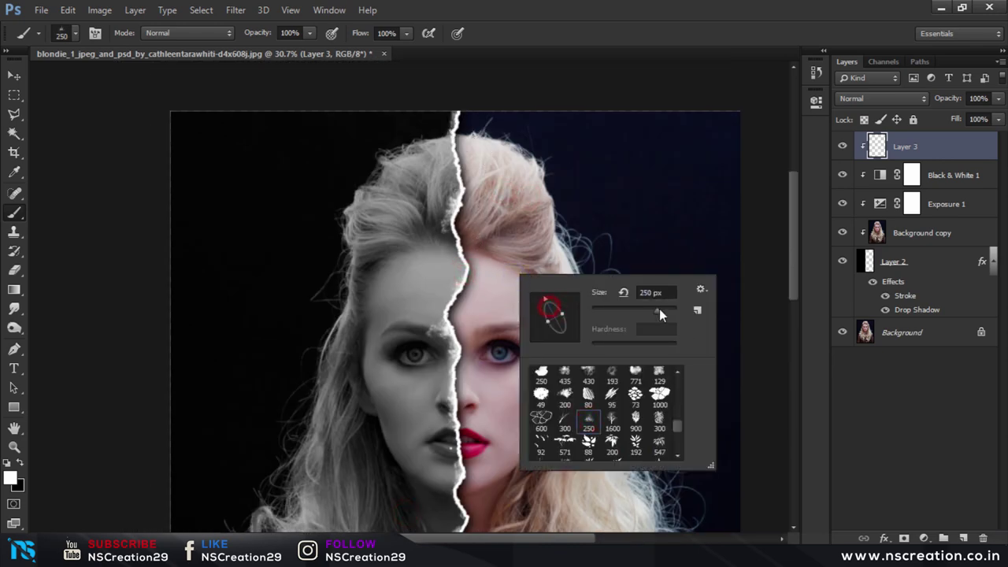
{"action": "left_click_drag", "start_coordinate": [657, 311], "coordinate": [663, 310]}
{"action": "key", "text": "Return"}
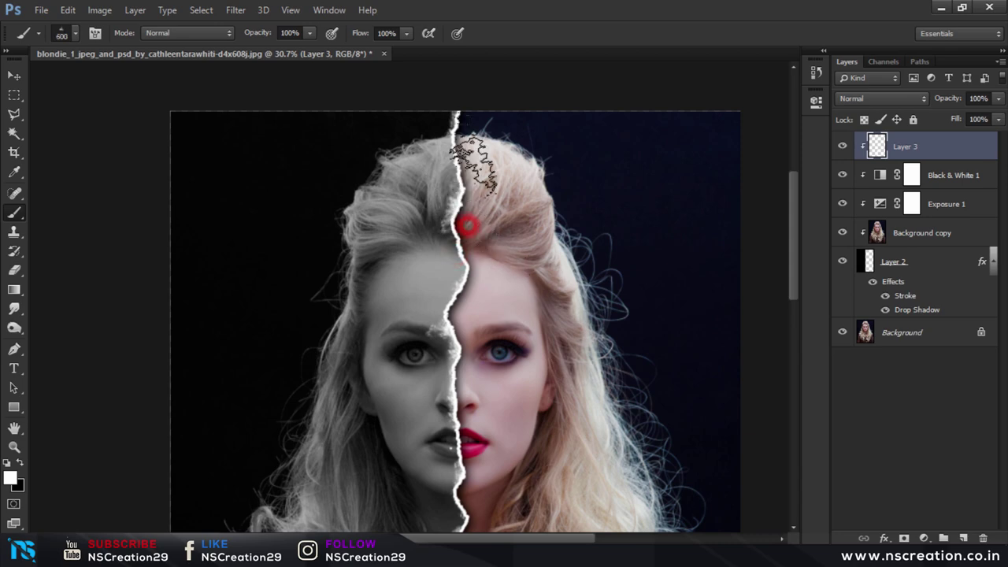
Stamp a 300 px crack brush, then select the Background layer with the Move tool
{"action": "scroll", "coordinate": [469, 260], "scroll_direction": "down", "scroll_amount": 3}
{"action": "scroll", "coordinate": [461, 307], "scroll_direction": "down", "scroll_amount": 3}
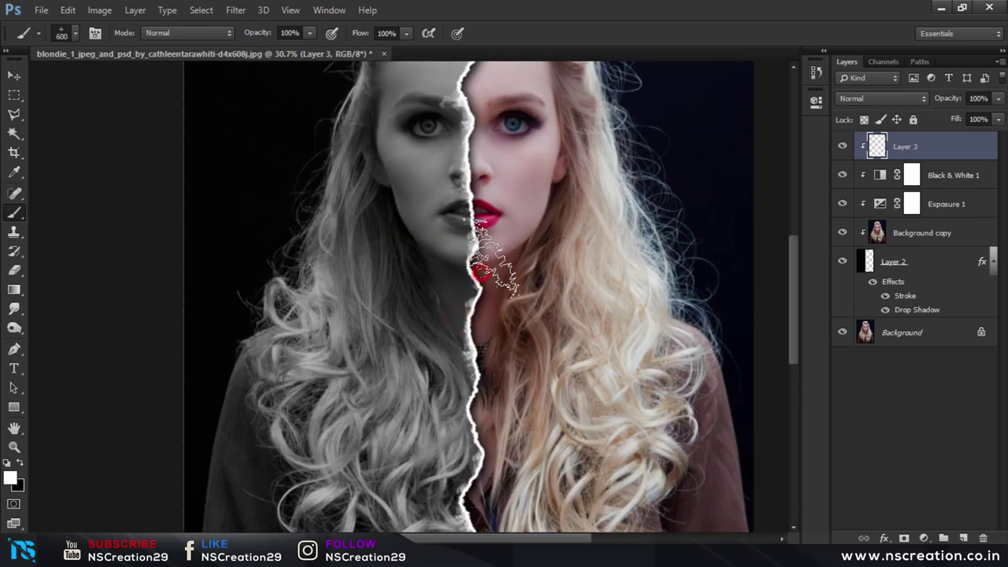
{"action": "scroll", "coordinate": [473, 307], "scroll_direction": "down", "scroll_amount": 3}
{"action": "scroll", "coordinate": [496, 315], "scroll_direction": "down", "scroll_amount": 3}
{"action": "right_click", "coordinate": [536, 211]}
{"action": "double_click", "coordinate": [682, 355]}
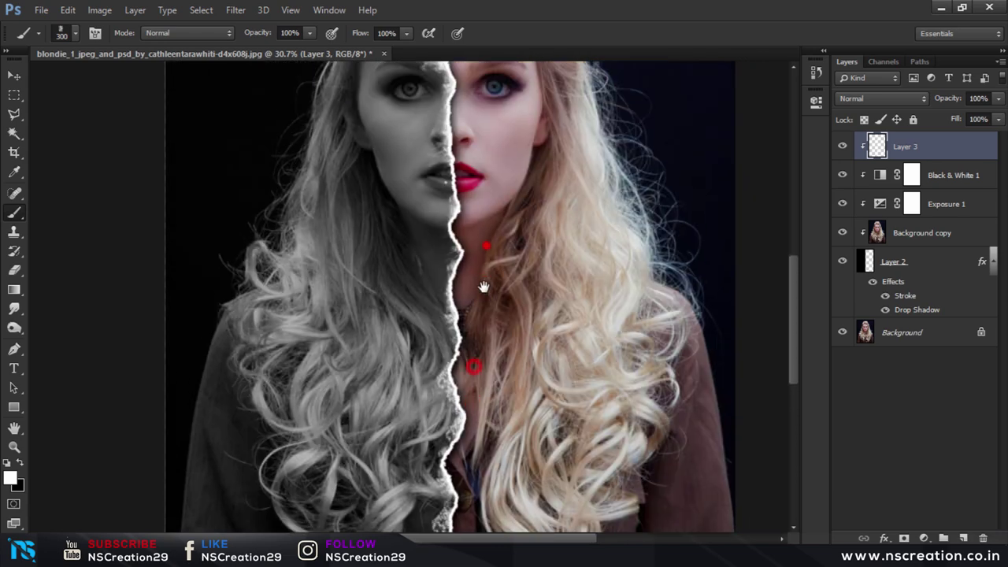
{"action": "scroll", "coordinate": [475, 337], "scroll_direction": "up", "scroll_amount": 2}
{"action": "scroll", "coordinate": [472, 296], "scroll_direction": "up", "scroll_amount": 2}
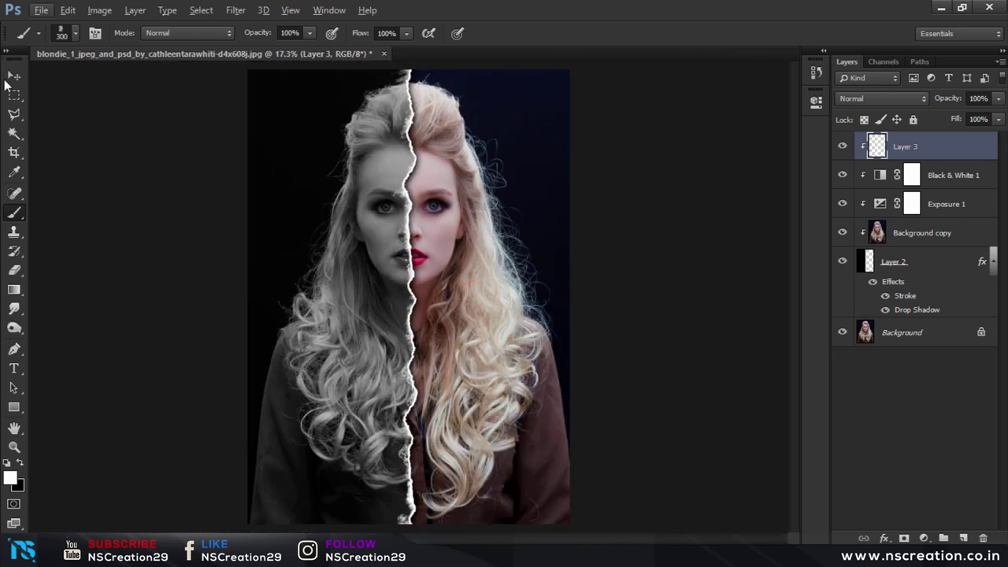
{"action": "left_click", "coordinate": [14, 76]}
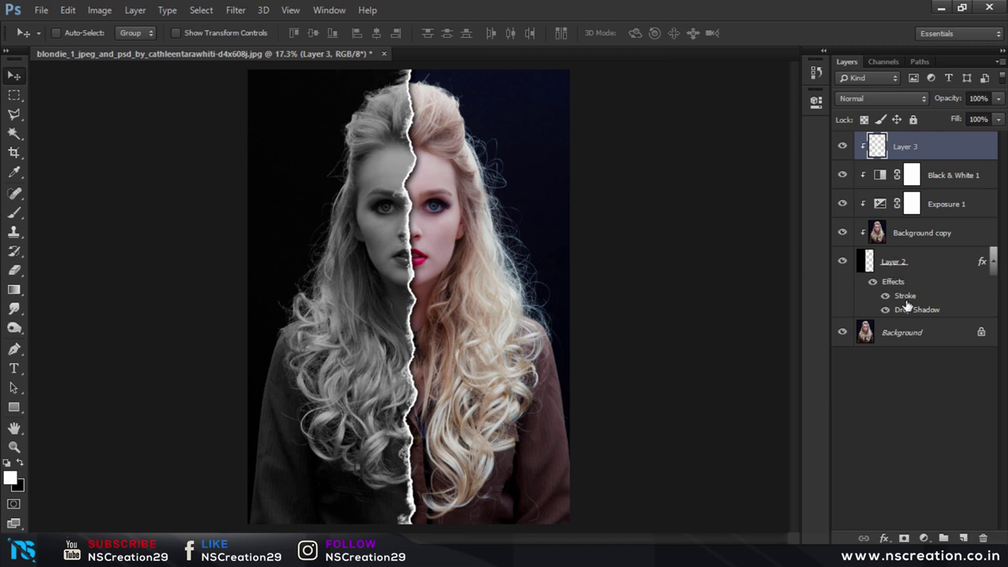
{"action": "left_click", "coordinate": [898, 332]}
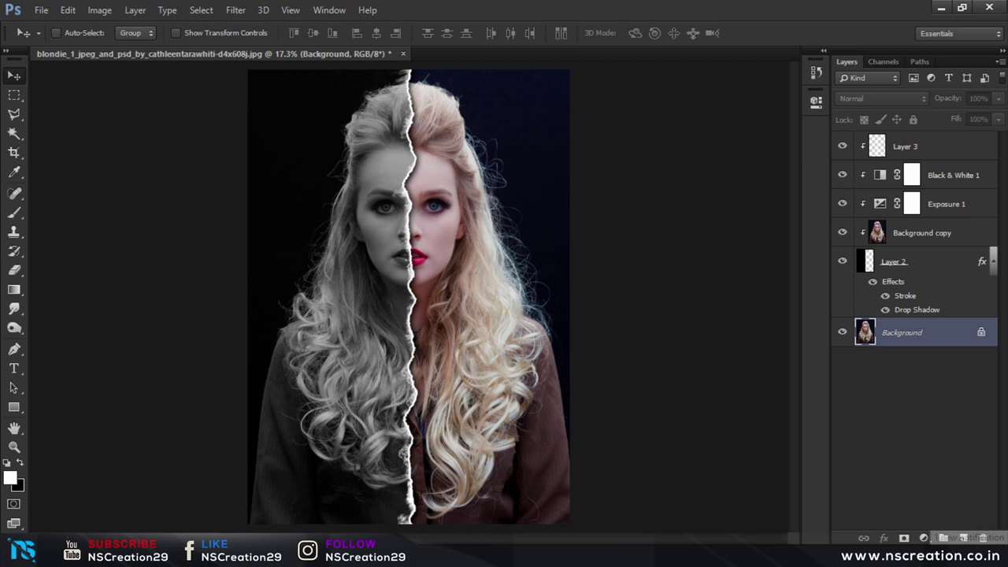
Add a Color Balance layer with midtones pushed toward green and yellow–blue at -2
{"action": "left_click", "coordinate": [924, 538]}
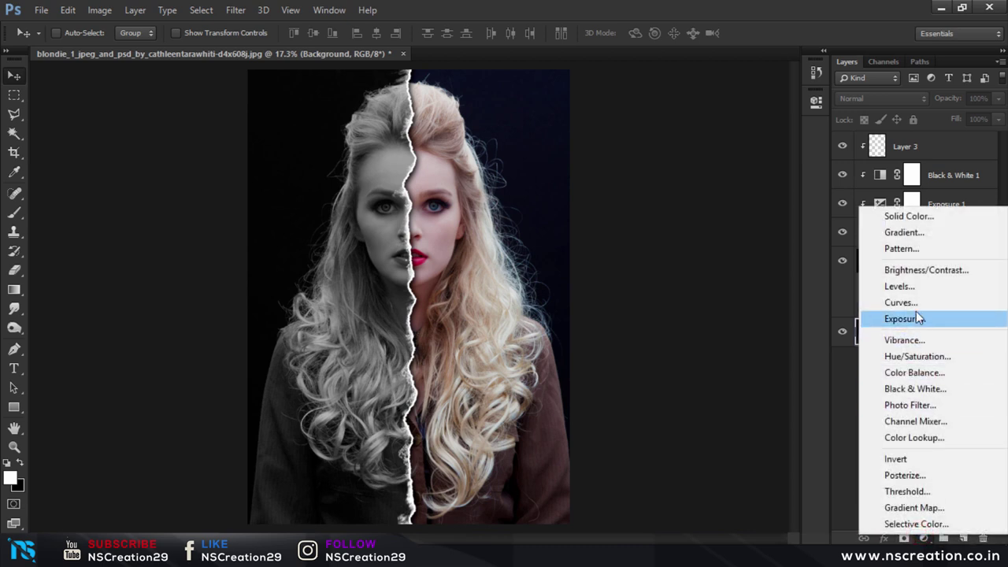
{"action": "left_click", "coordinate": [916, 372]}
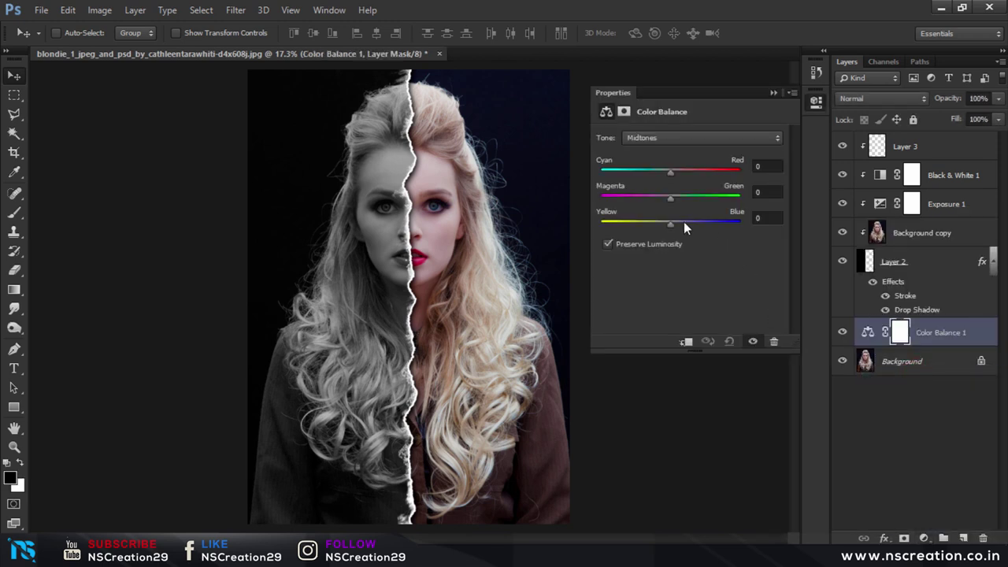
{"action": "left_click", "coordinate": [679, 198]}
{"action": "left_click_drag", "start_coordinate": [681, 222], "coordinate": [668, 224]}
Set the Color Balance highlights to -12, +19, +1
{"action": "left_click", "coordinate": [677, 138]}
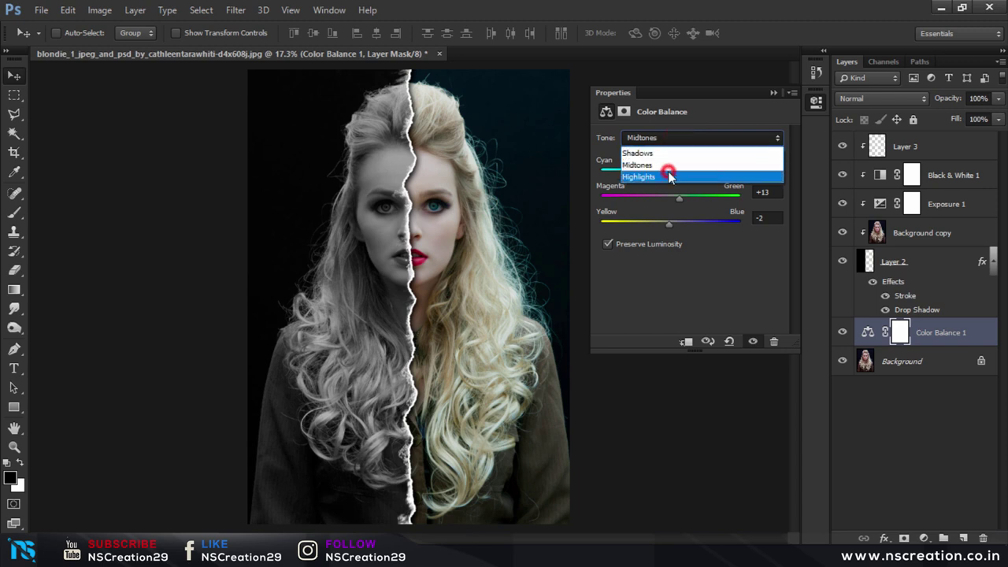
{"action": "left_click", "coordinate": [672, 176]}
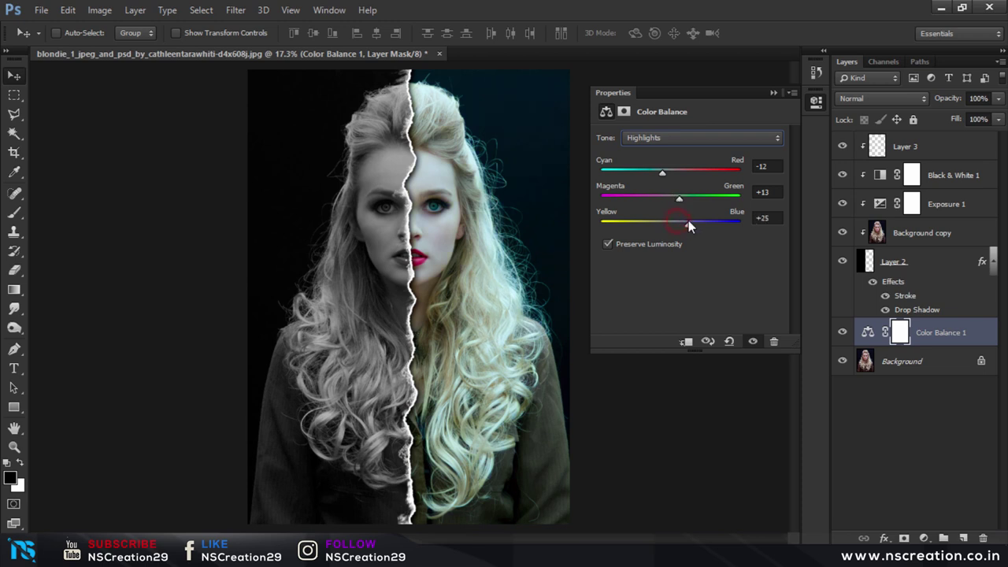
{"action": "mouse_move", "coordinate": [688, 222]}
{"action": "left_mouse_down"}
{"action": "mouse_move", "coordinate": [671, 221]}
{"action": "mouse_move", "coordinate": [689, 201]}
{"action": "left_mouse_up"}
{"action": "left_click", "coordinate": [774, 93]}
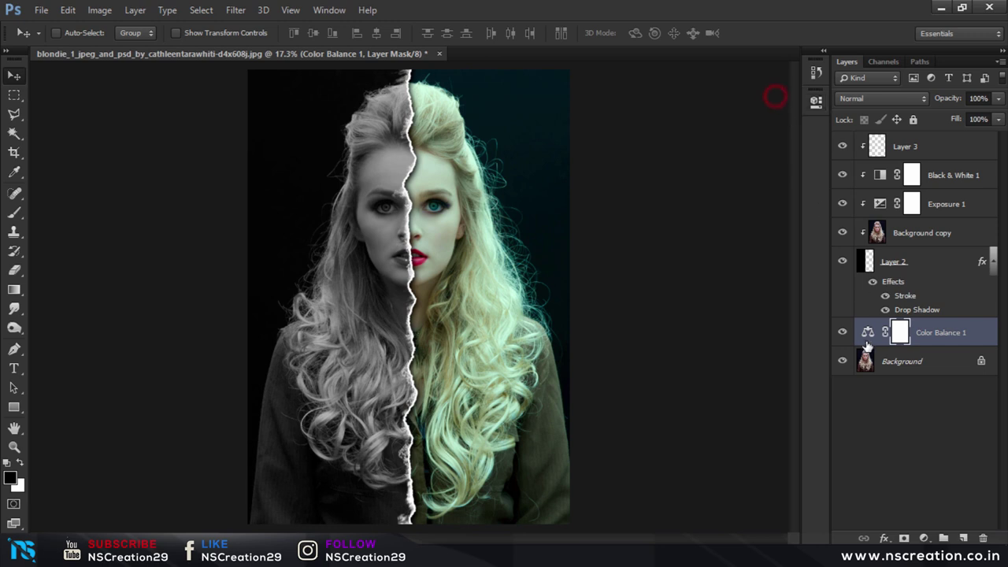
{"action": "left_click", "coordinate": [842, 335]}
{"action": "left_click", "coordinate": [842, 334]}
Add a Curves layer above Background with a midpoint and the white point pulled in to brighten highlights
{"action": "left_click", "coordinate": [886, 370]}
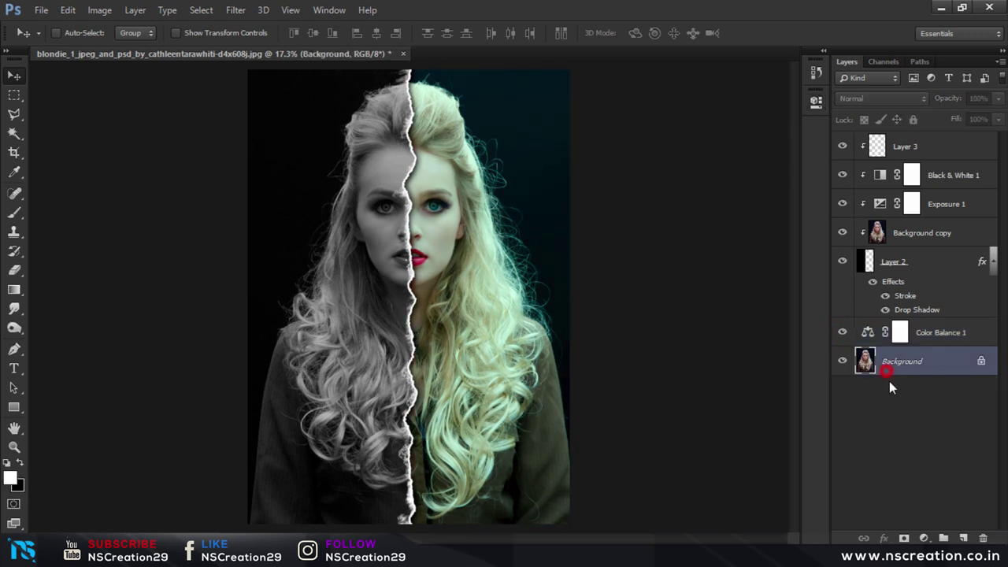
{"action": "left_click", "coordinate": [925, 540]}
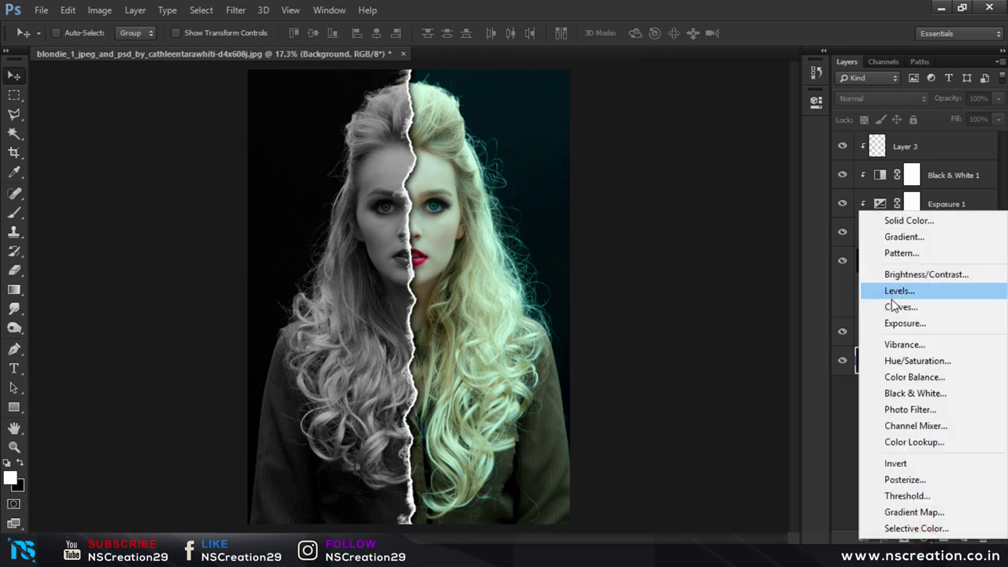
{"action": "left_click", "coordinate": [841, 307]}
{"action": "left_click", "coordinate": [711, 247]}
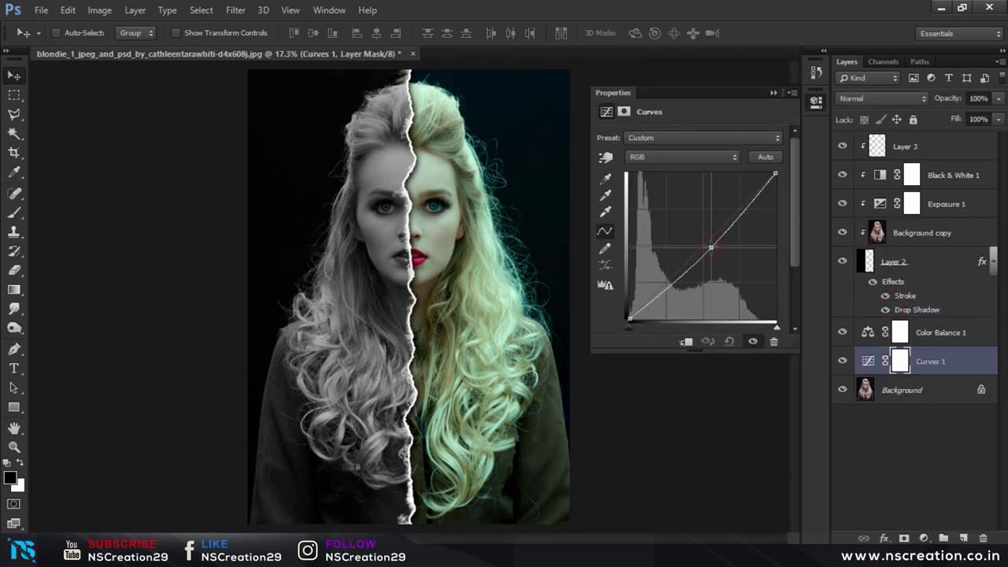
{"action": "left_click_drag", "start_coordinate": [711, 247], "coordinate": [711, 246]}
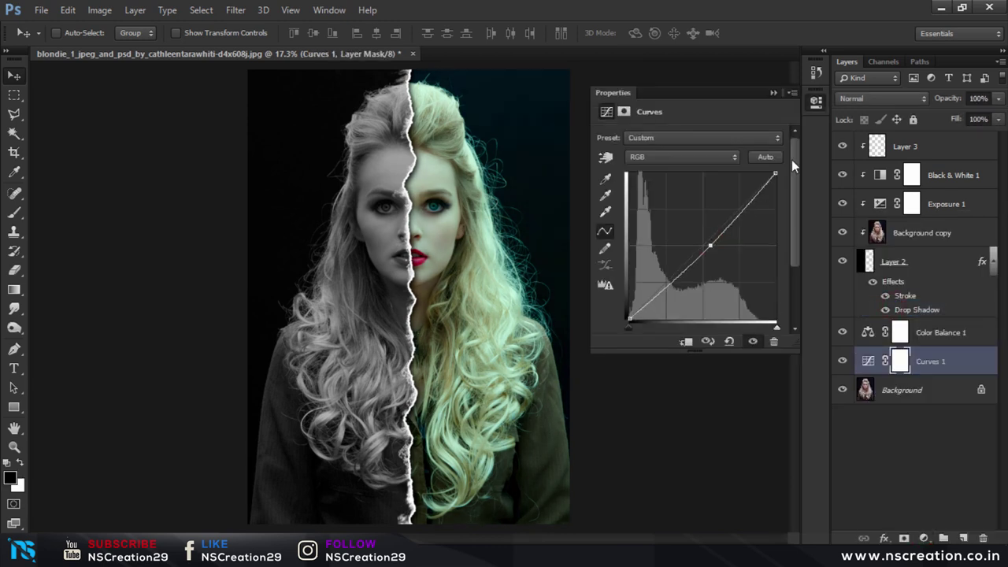
{"action": "mouse_move", "coordinate": [776, 174]}
{"action": "left_mouse_down"}
{"action": "mouse_move", "coordinate": [762, 143]}
{"action": "mouse_move", "coordinate": [772, 138]}
{"action": "left_mouse_up"}
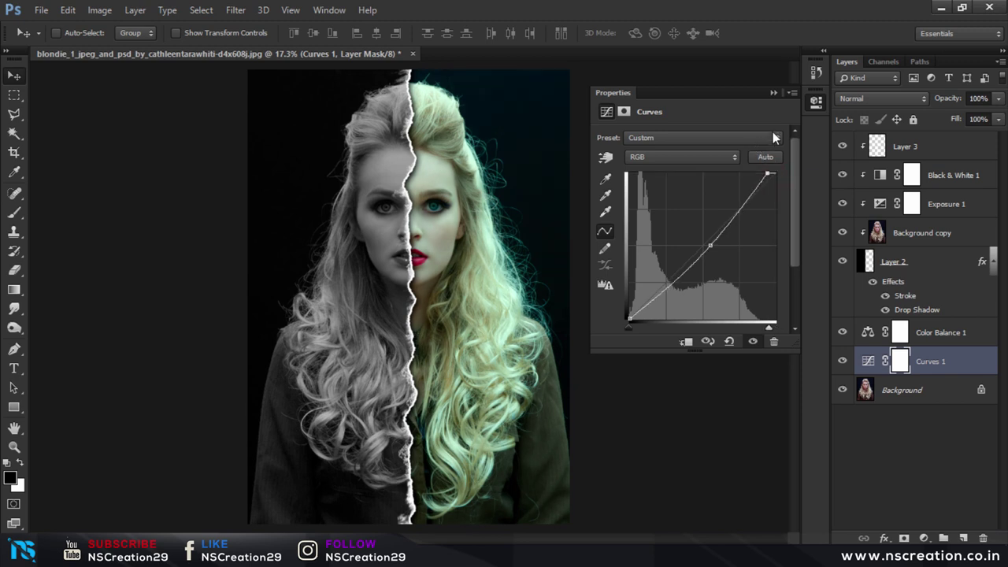
{"action": "left_click", "coordinate": [773, 92]}
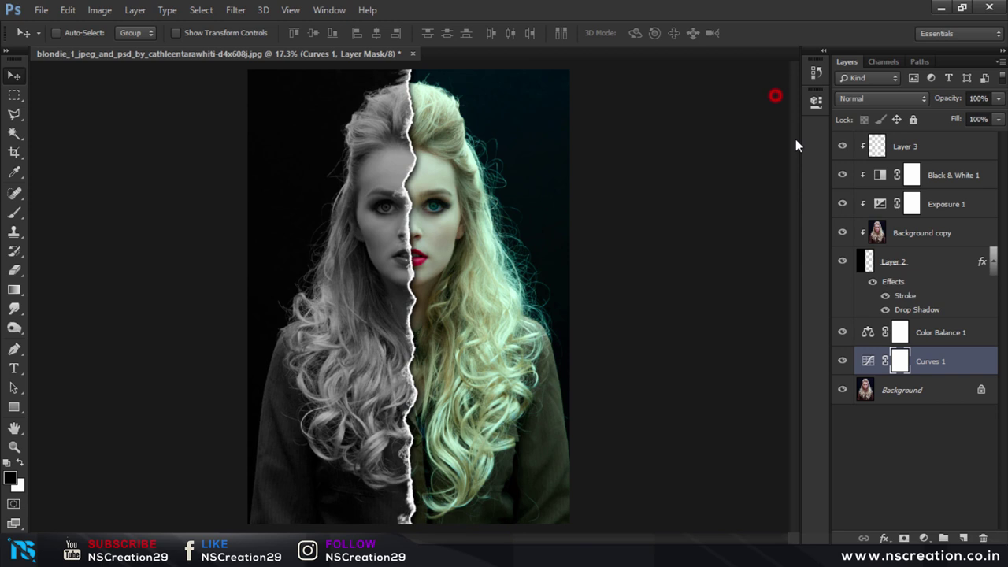
{"action": "left_click", "coordinate": [843, 361]}
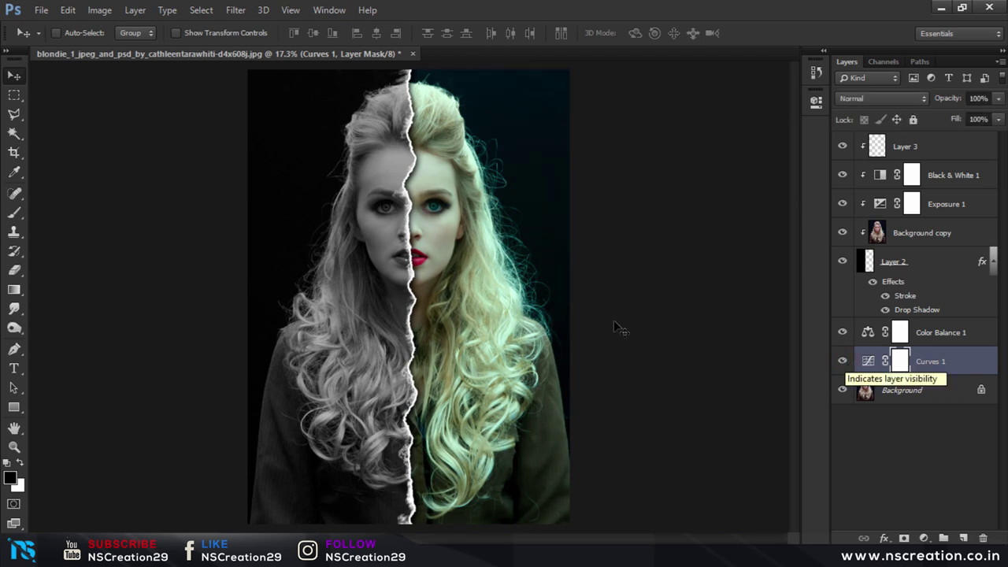
{"action": "left_click", "coordinate": [930, 150]}
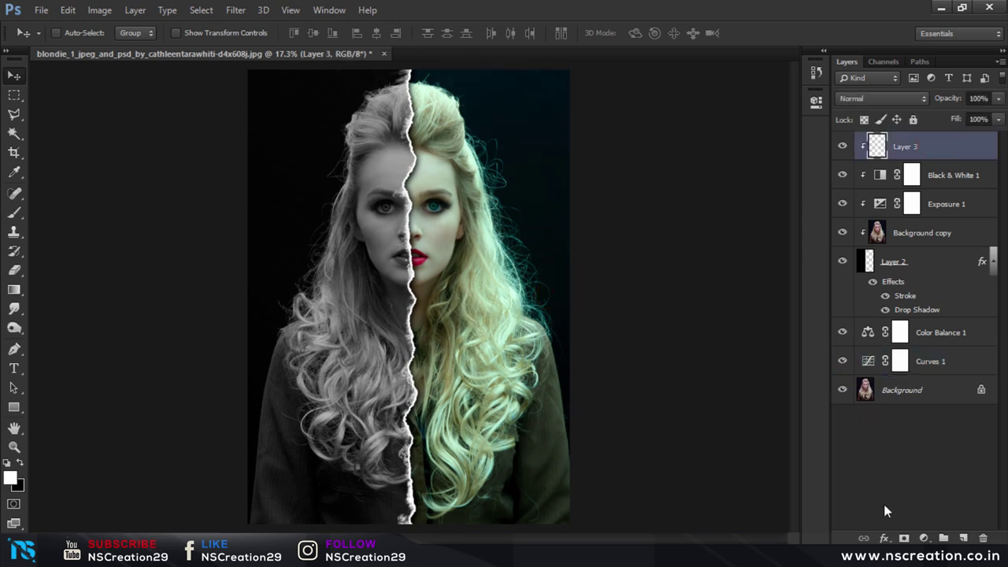
Add a Levels layer, deepening shadows and brightening highlights on the RGB channel
{"action": "left_click", "coordinate": [928, 537]}
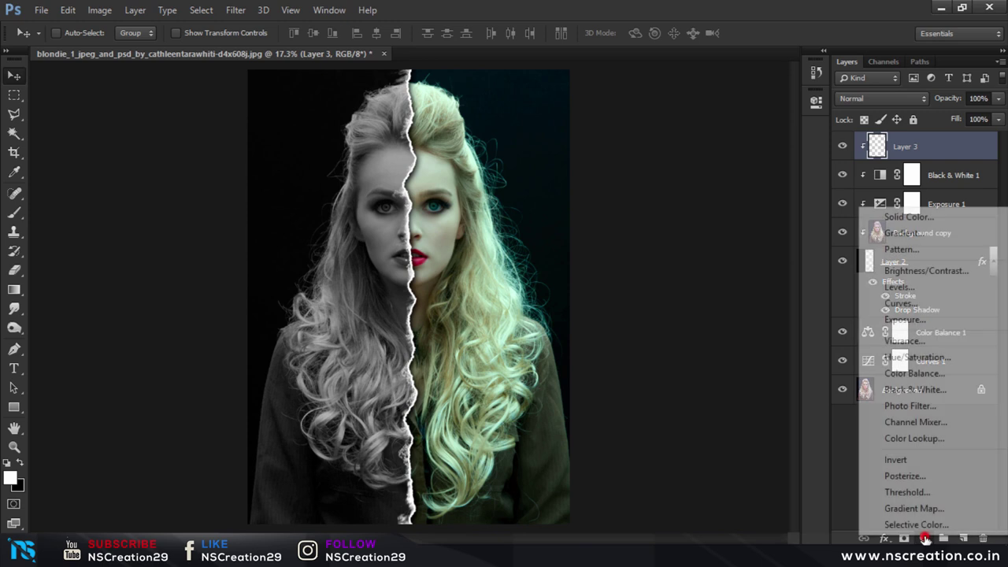
{"action": "left_click", "coordinate": [915, 292]}
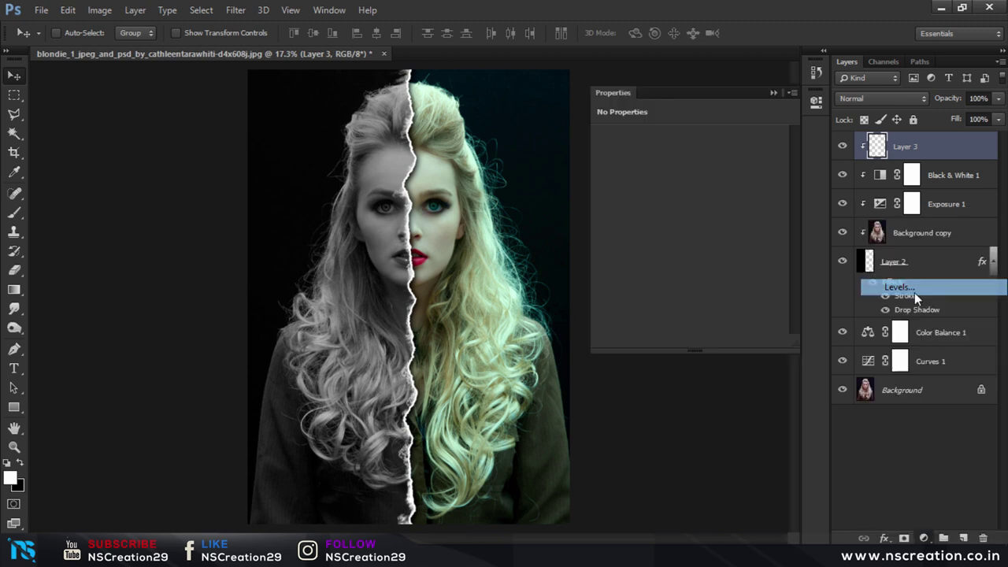
{"action": "left_click_drag", "start_coordinate": [698, 245], "coordinate": [707, 246]}
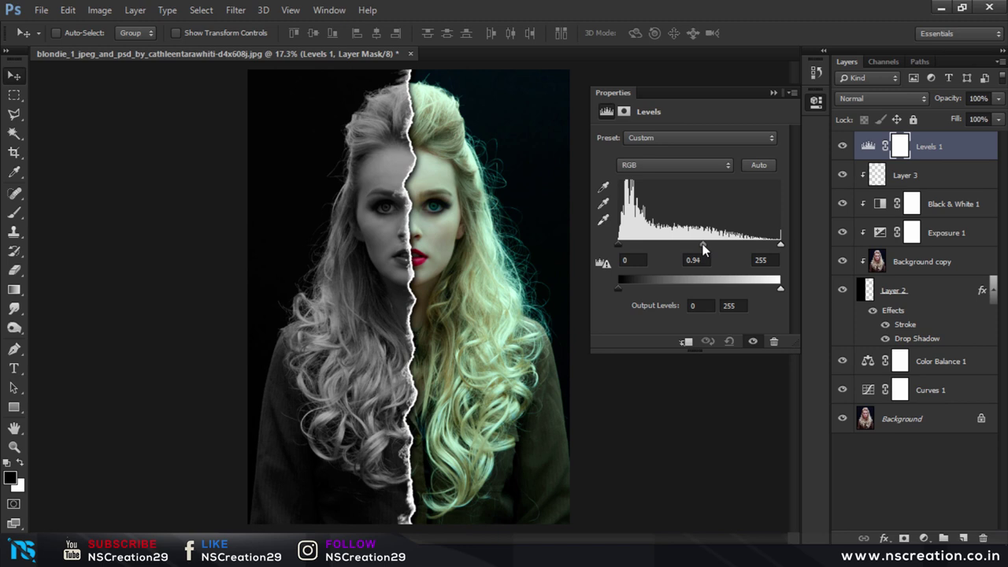
{"action": "left_click_drag", "start_coordinate": [703, 244], "coordinate": [701, 246]}
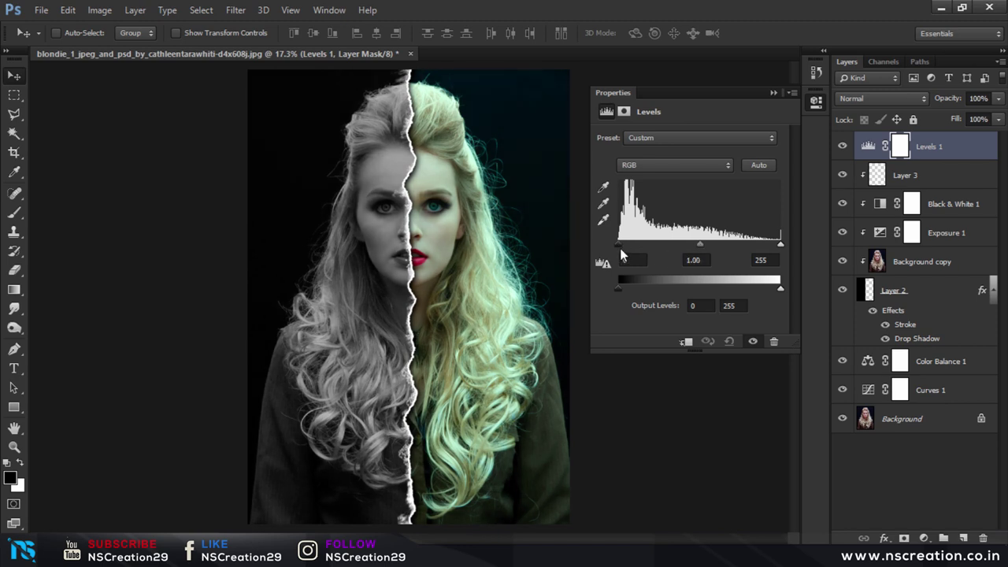
{"action": "left_click_drag", "start_coordinate": [621, 250], "coordinate": [622, 250]}
{"action": "left_click_drag", "start_coordinate": [780, 246], "coordinate": [774, 246]}
Set the Red channel levels to input 8 and 242, tinting the grey half pink
{"action": "left_click", "coordinate": [710, 168]}
{"action": "left_click", "coordinate": [697, 194]}
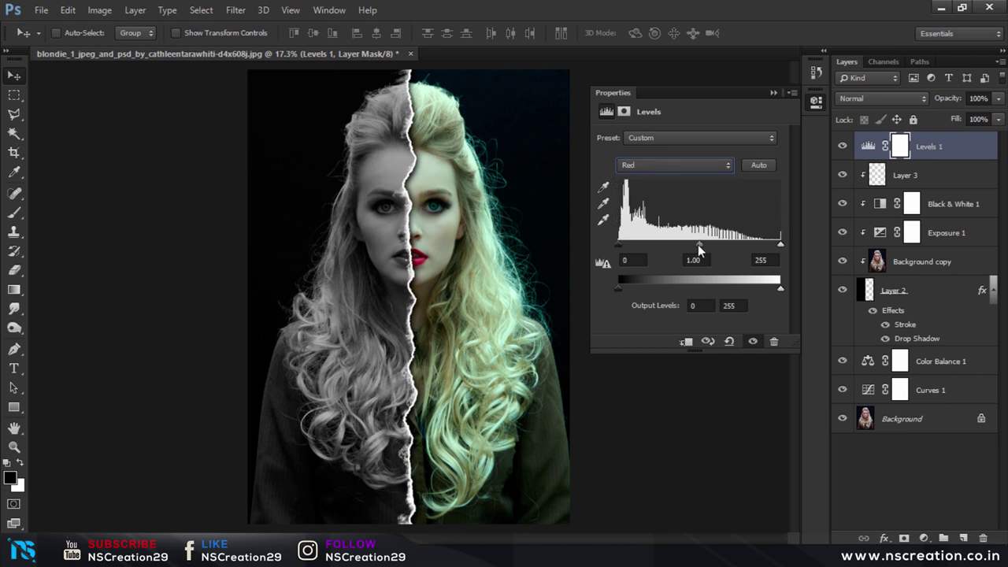
{"action": "left_click_drag", "start_coordinate": [698, 251], "coordinate": [706, 251]}
{"action": "left_click_drag", "start_coordinate": [781, 245], "coordinate": [774, 247]}
{"action": "left_click", "coordinate": [772, 94]}
{"action": "left_click", "coordinate": [839, 147]}
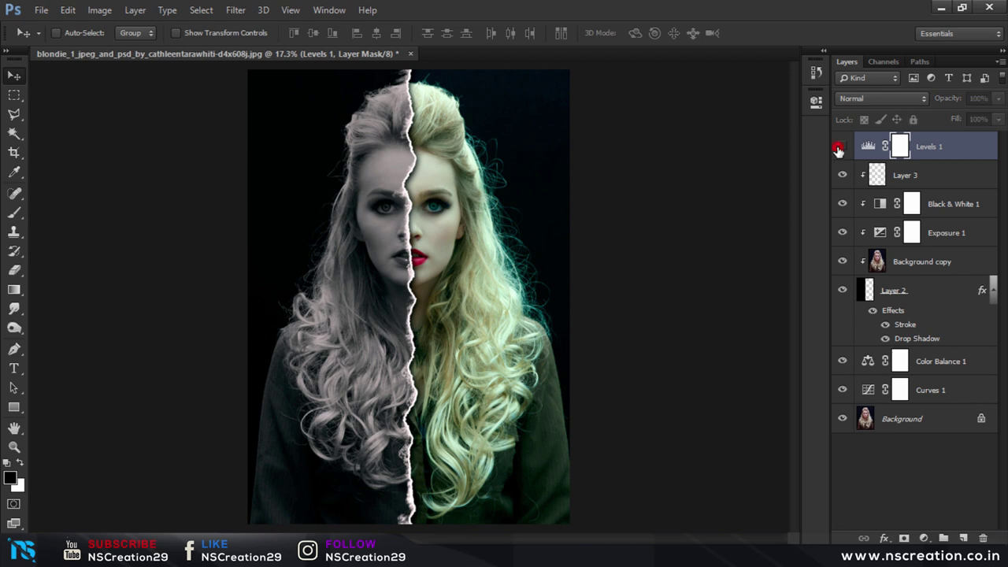
{"action": "left_click", "coordinate": [840, 148]}
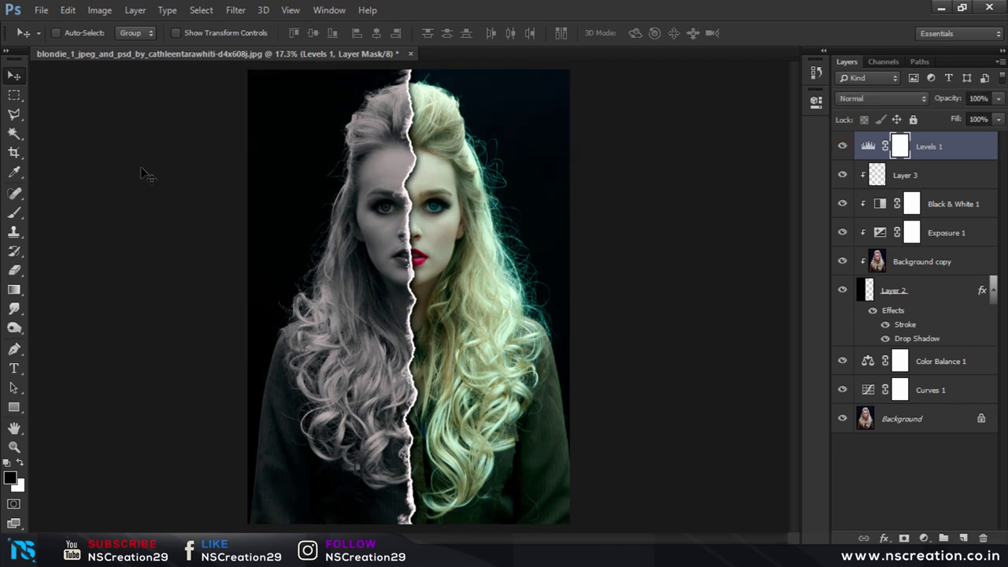
Add a new empty layer and try a textured cloud brush, undoing a stray dab
{"action": "left_click", "coordinate": [963, 538]}
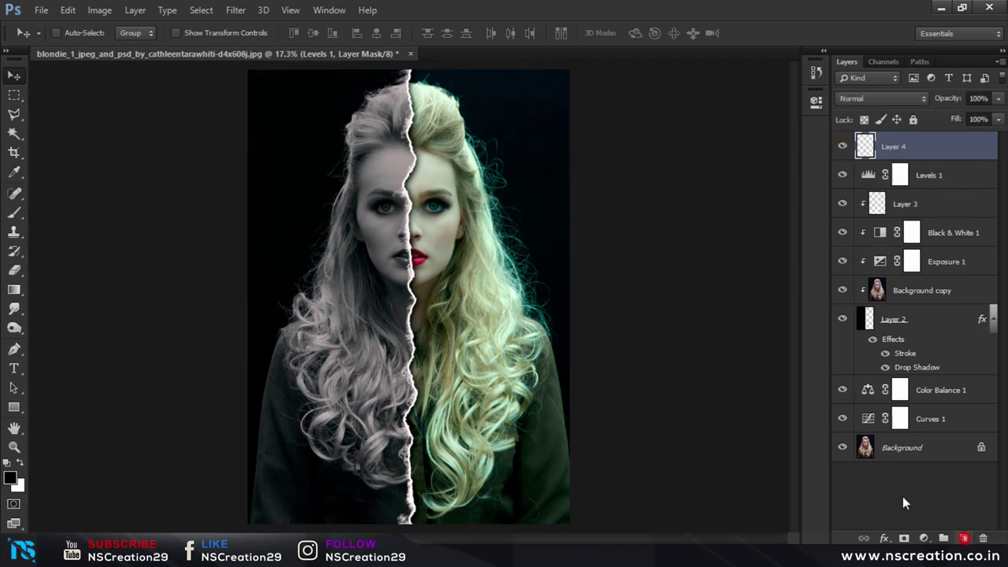
{"action": "key", "text": "x"}
{"action": "left_click", "coordinate": [14, 212]}
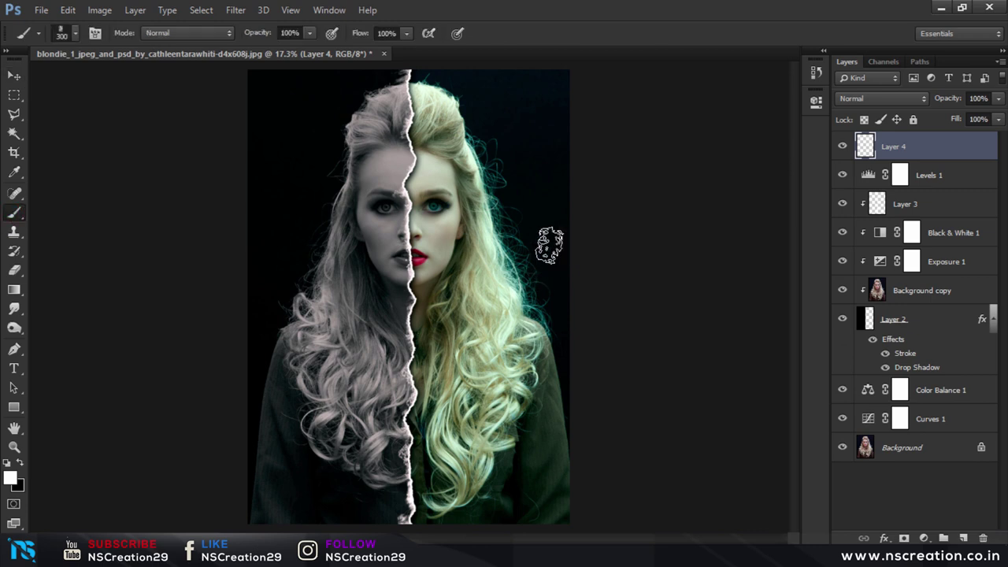
{"action": "right_click", "coordinate": [548, 238]}
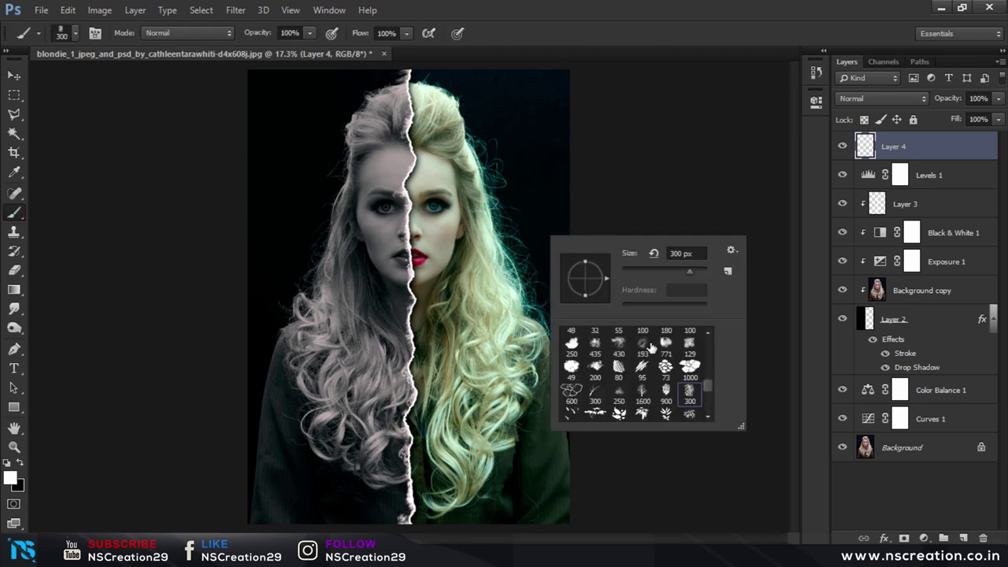
{"action": "left_click", "coordinate": [619, 344]}
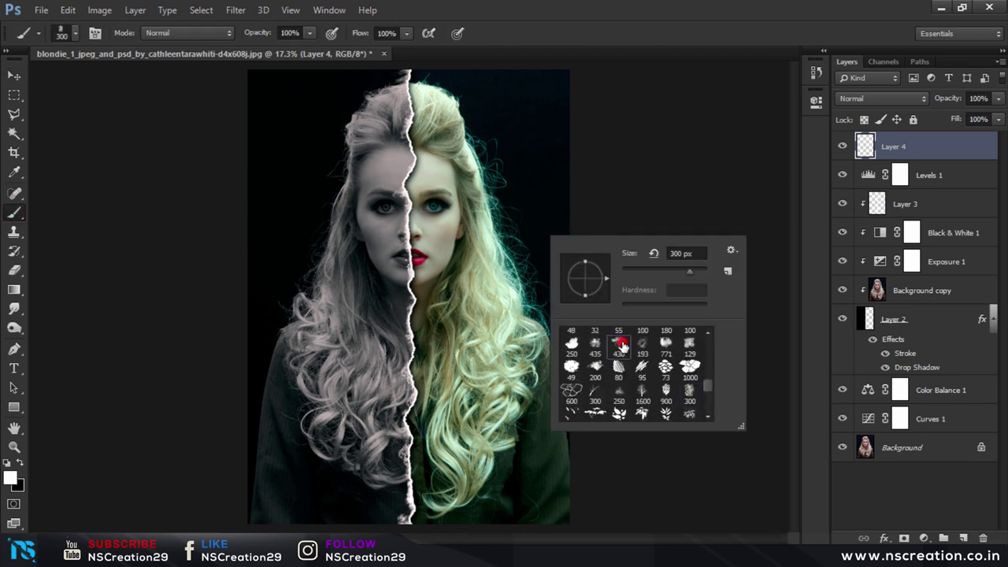
{"action": "left_click", "coordinate": [690, 344]}
{"action": "left_click", "coordinate": [524, 254]}
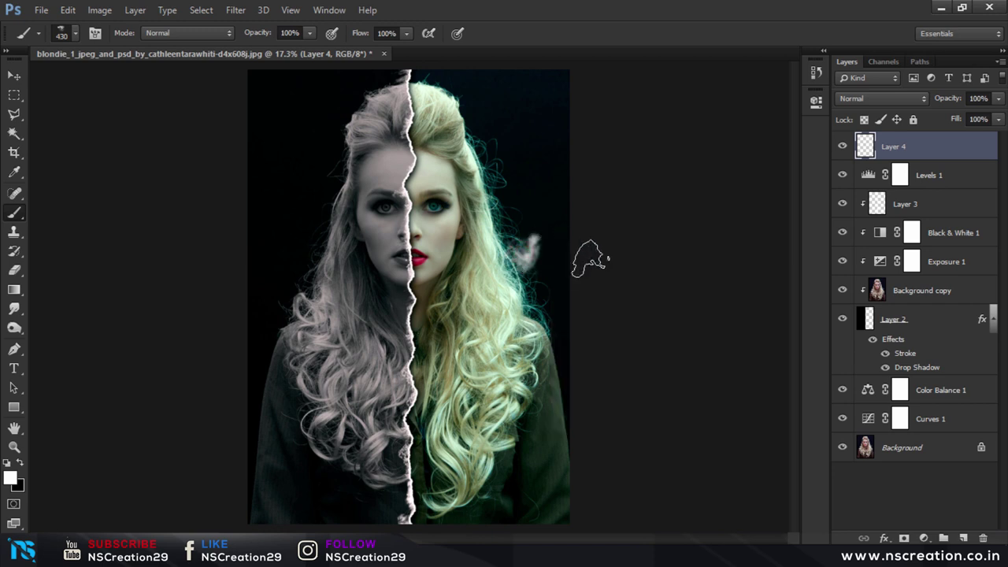
{"action": "key", "text": "ctrl+z"}
Set black paint with the 129 px cloud brush enlarged to 1400 px
{"action": "left_click", "coordinate": [20, 463]}
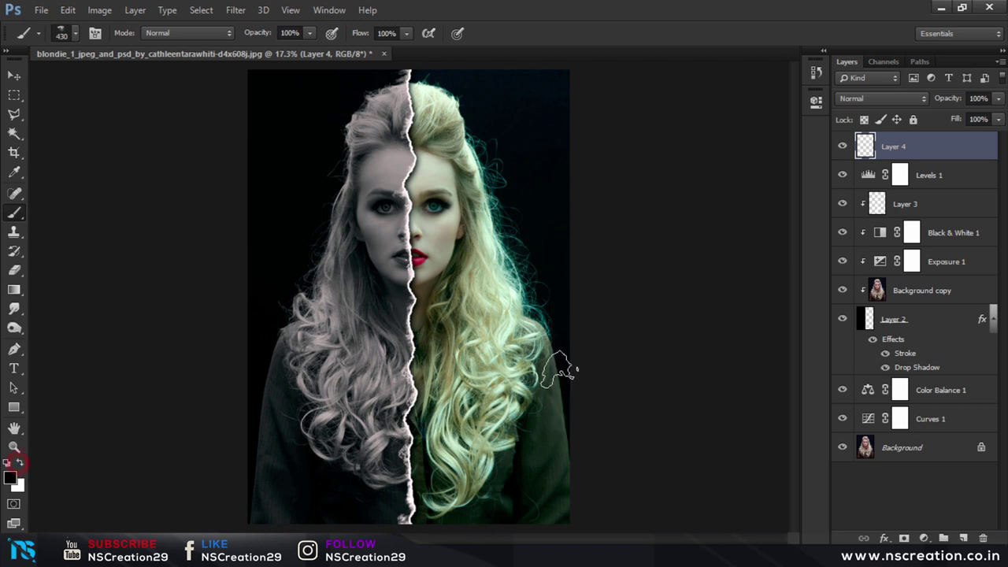
{"action": "right_click", "coordinate": [563, 361]}
{"action": "left_click", "coordinate": [706, 462]}
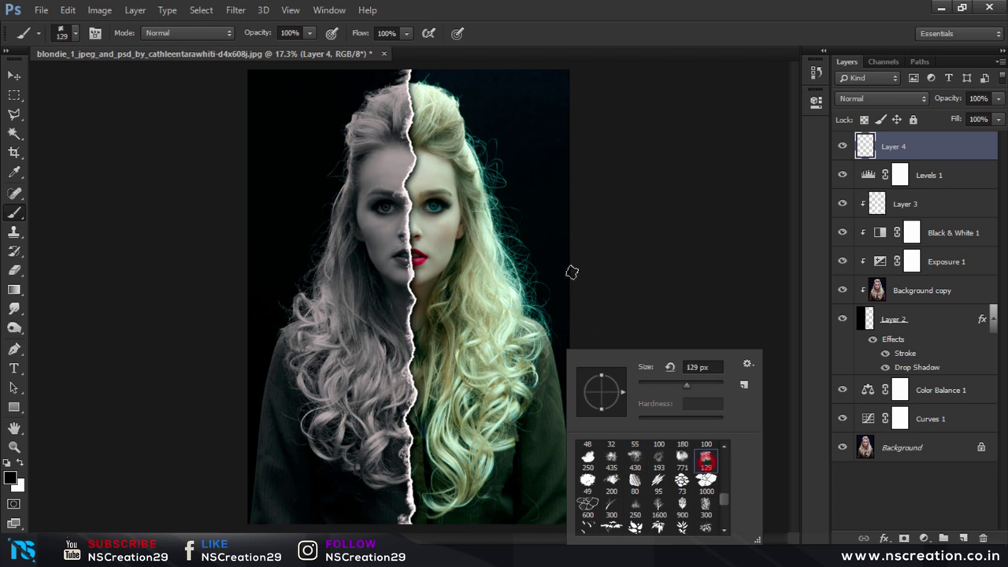
{"action": "left_click", "coordinate": [572, 259]}
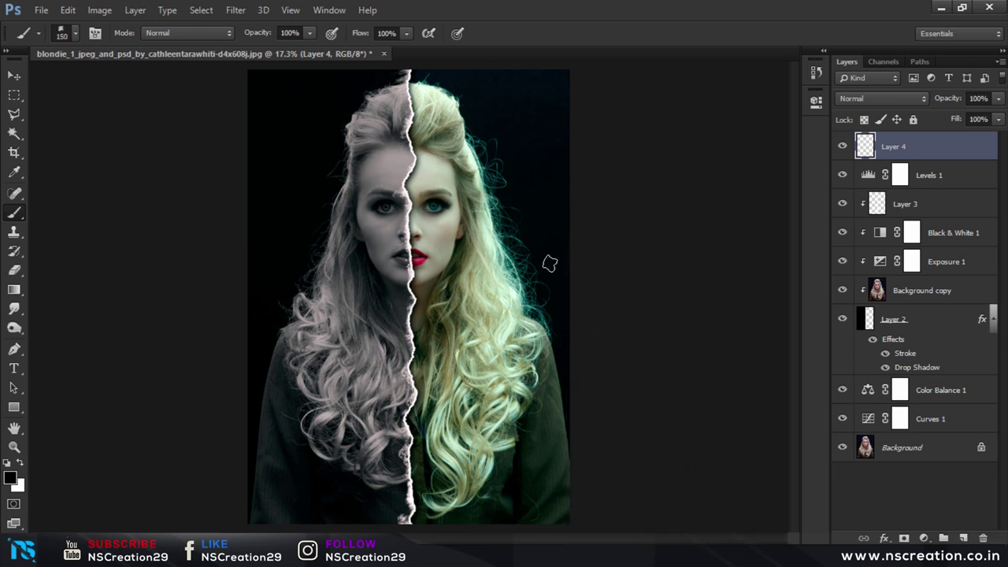
{"action": "key", "text": "bracketright"}
{"action": "key", "text": "bracketright"}
{"action": "key", "text": "bracketright"}
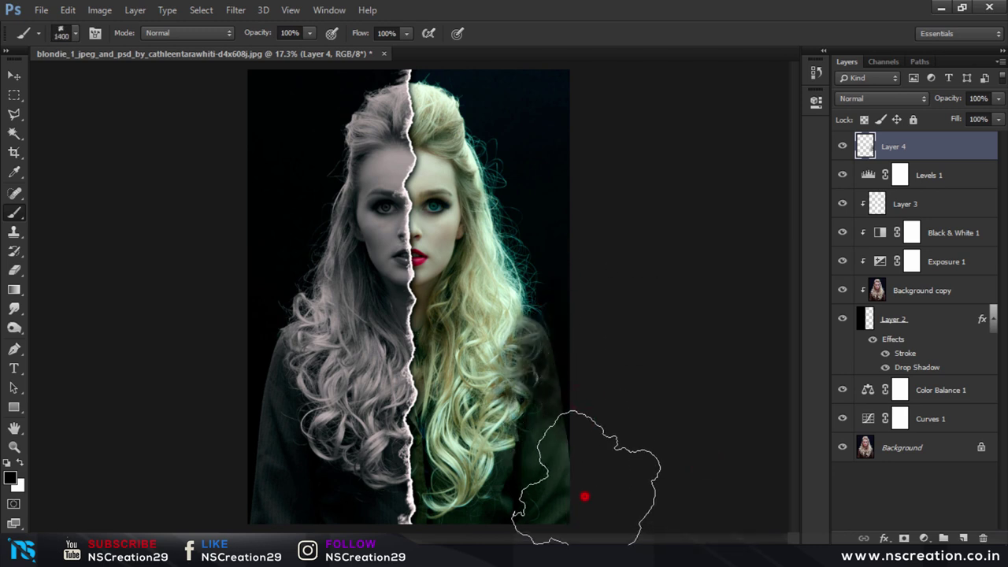
Paint black over the jacket, lower body and hair edges on Layer 4
{"action": "left_click_drag", "start_coordinate": [573, 483], "coordinate": [566, 477]}
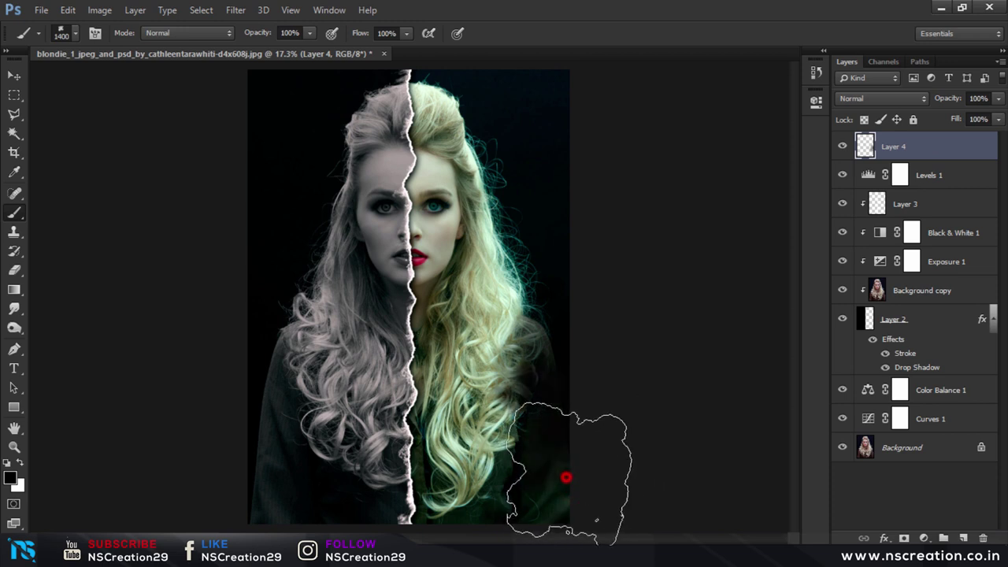
{"action": "scroll", "coordinate": [580, 472], "scroll_direction": "down", "scroll_amount": 2, "text": "alt"}
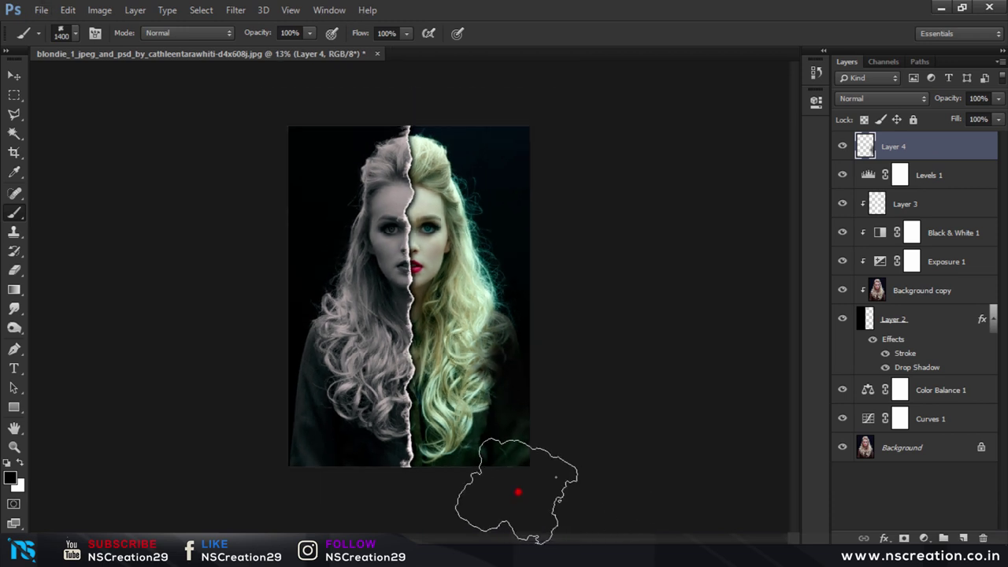
{"action": "left_click", "coordinate": [415, 484]}
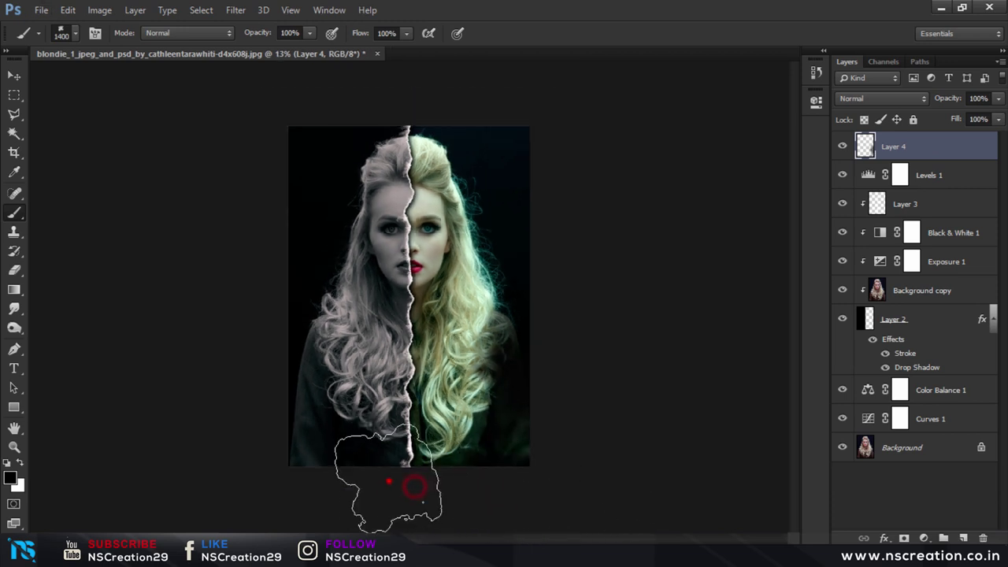
{"action": "left_click_drag", "start_coordinate": [389, 481], "coordinate": [502, 467]}
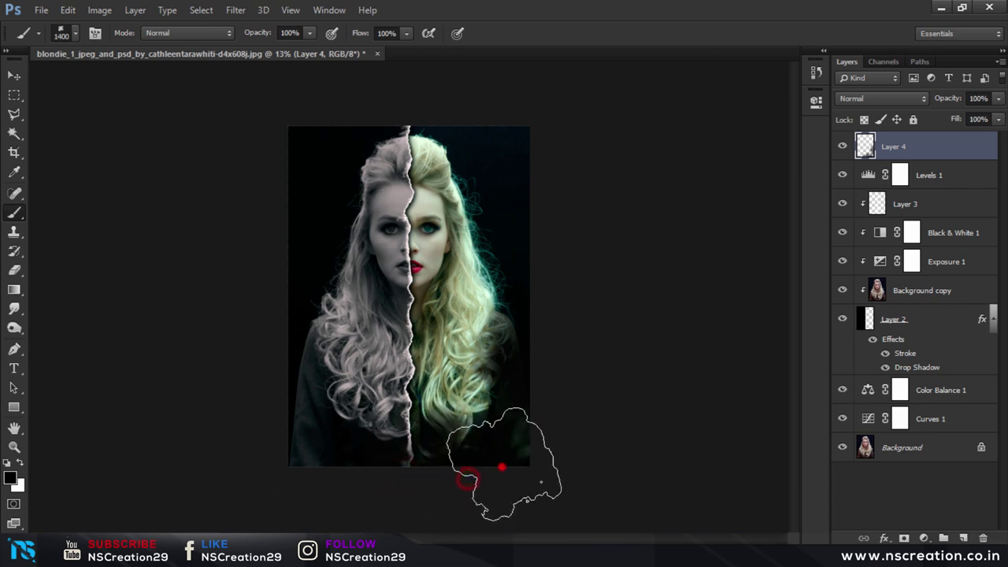
{"action": "mouse_move", "coordinate": [259, 355]}
{"action": "left_mouse_down"}
{"action": "mouse_move", "coordinate": [408, 457]}
{"action": "mouse_move", "coordinate": [552, 237]}
{"action": "mouse_move", "coordinate": [453, 102]}
{"action": "left_mouse_up"}
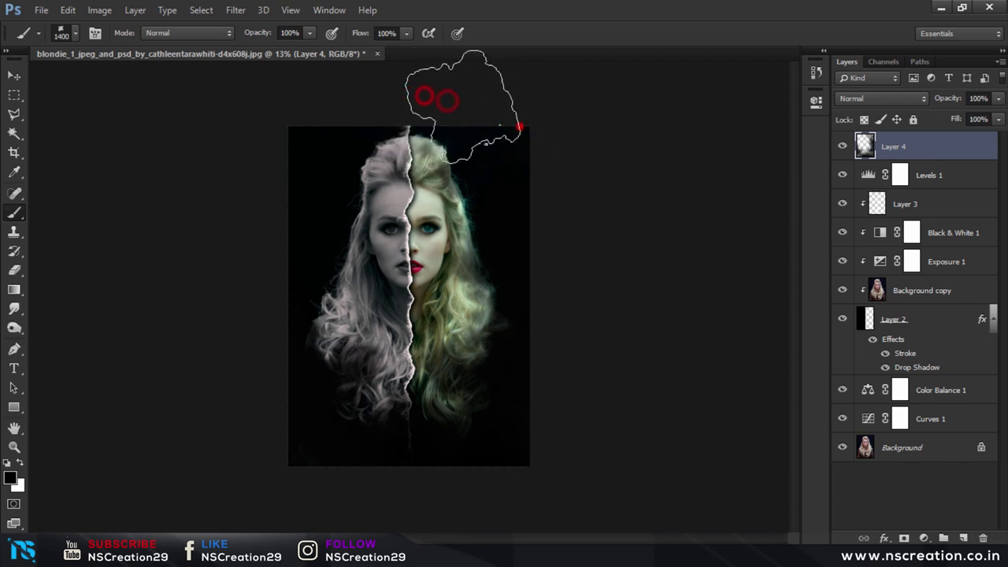
{"action": "mouse_move", "coordinate": [304, 128]}
{"action": "left_mouse_down"}
{"action": "mouse_move", "coordinate": [371, 427]}
{"action": "mouse_move", "coordinate": [495, 146]}
{"action": "left_mouse_up"}
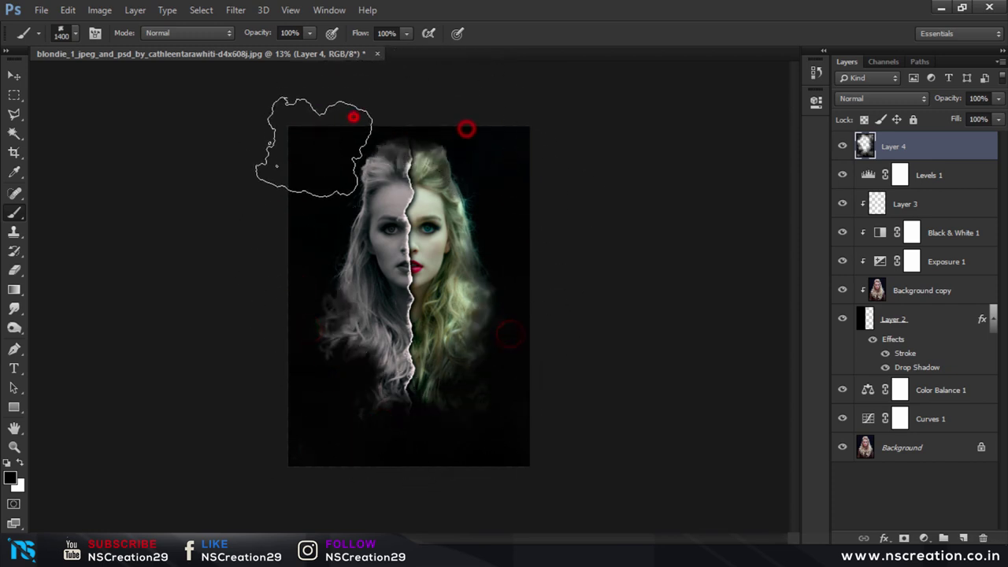
Toggle Layer 4's visibility to compare the darkened edges
{"action": "key", "text": "v"}
{"action": "scroll", "coordinate": [418, 256], "scroll_direction": "up", "scroll_amount": 2}
{"action": "scroll", "coordinate": [418, 257], "scroll_direction": "up", "scroll_amount": 2}
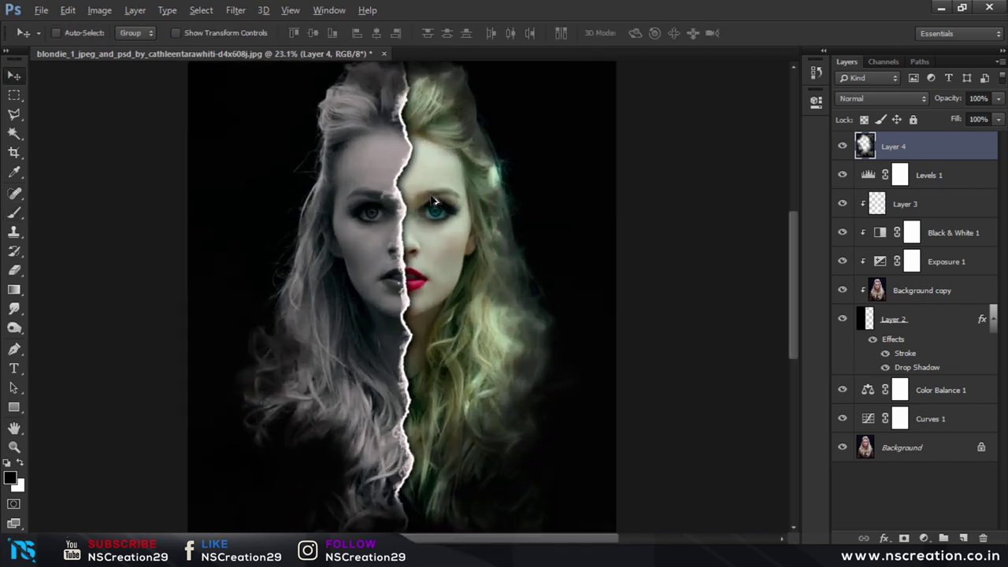
{"action": "scroll", "coordinate": [434, 201], "scroll_direction": "up", "scroll_amount": 2}
{"action": "scroll", "coordinate": [434, 199], "scroll_direction": "down", "scroll_amount": 1}
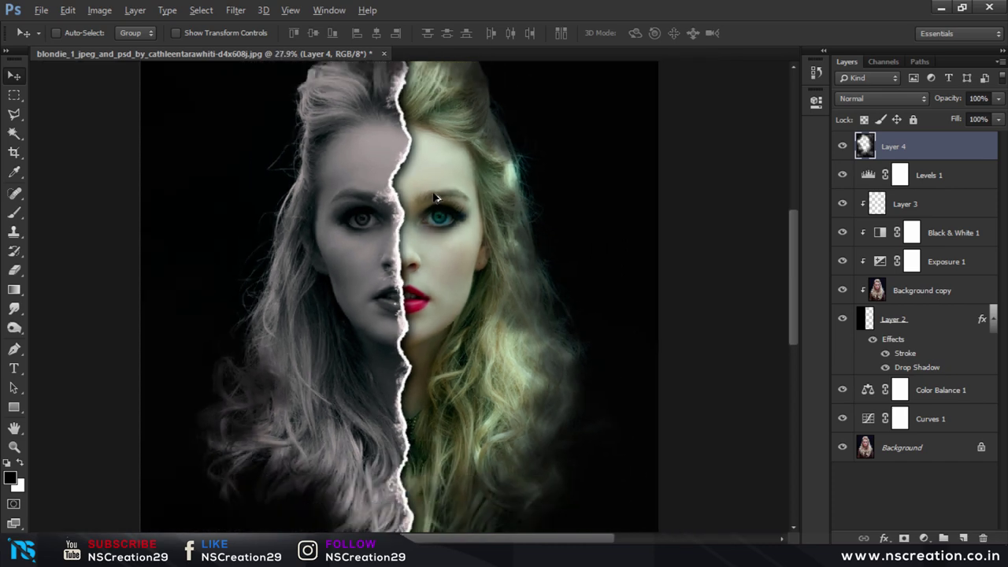
{"action": "scroll", "coordinate": [434, 198], "scroll_direction": "down", "scroll_amount": 1}
{"action": "scroll", "coordinate": [434, 198], "scroll_direction": "down", "scroll_amount": 1}
{"action": "scroll", "coordinate": [434, 199], "scroll_direction": "down", "scroll_amount": 1}
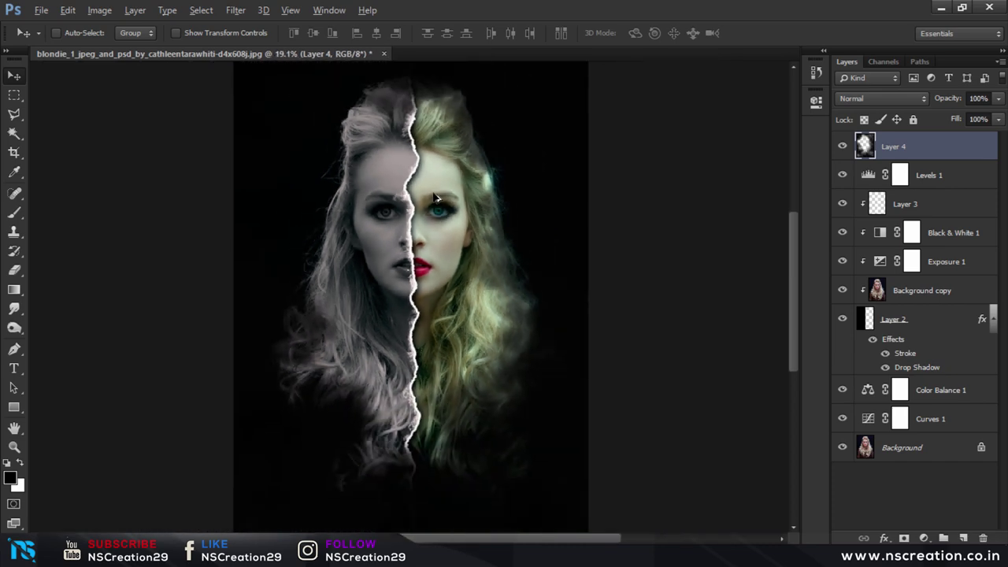
{"action": "scroll", "coordinate": [434, 198], "scroll_direction": "down", "scroll_amount": 1}
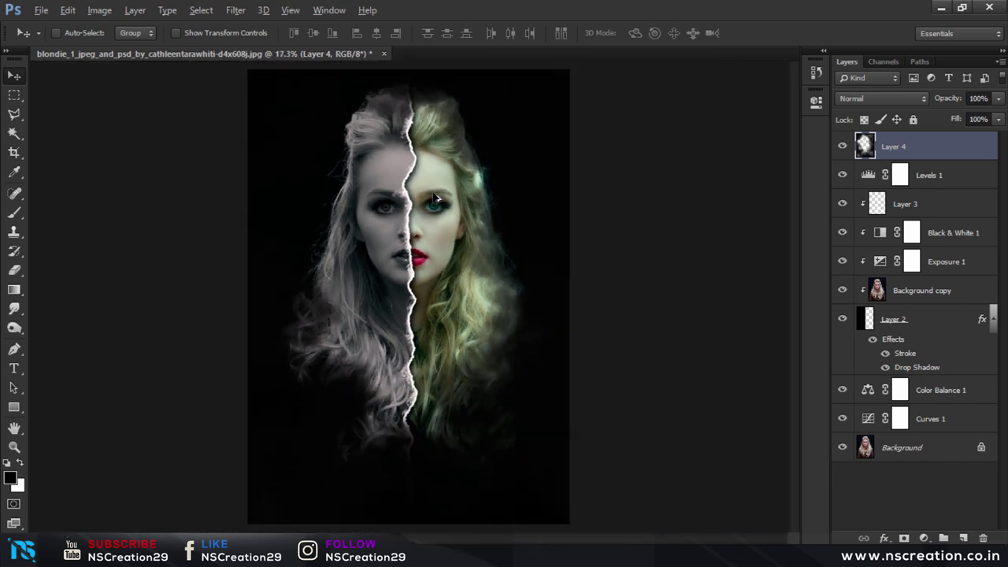
{"action": "left_click", "coordinate": [842, 147]}
{"action": "left_click", "coordinate": [843, 146]}
{"action": "left_click", "coordinate": [843, 146]}
{"action": "left_click", "coordinate": [843, 147]}
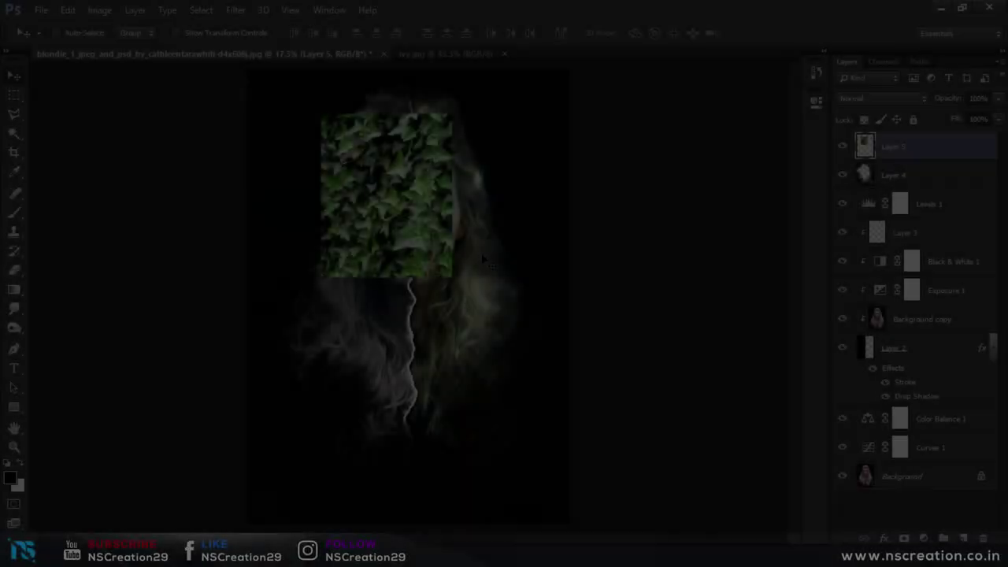
Scale the ivy texture to about 283% so it covers the whole canvas
{"action": "key", "text": "ctrl+t"}
{"action": "left_click_drag", "start_coordinate": [454, 281], "coordinate": [583, 425]}
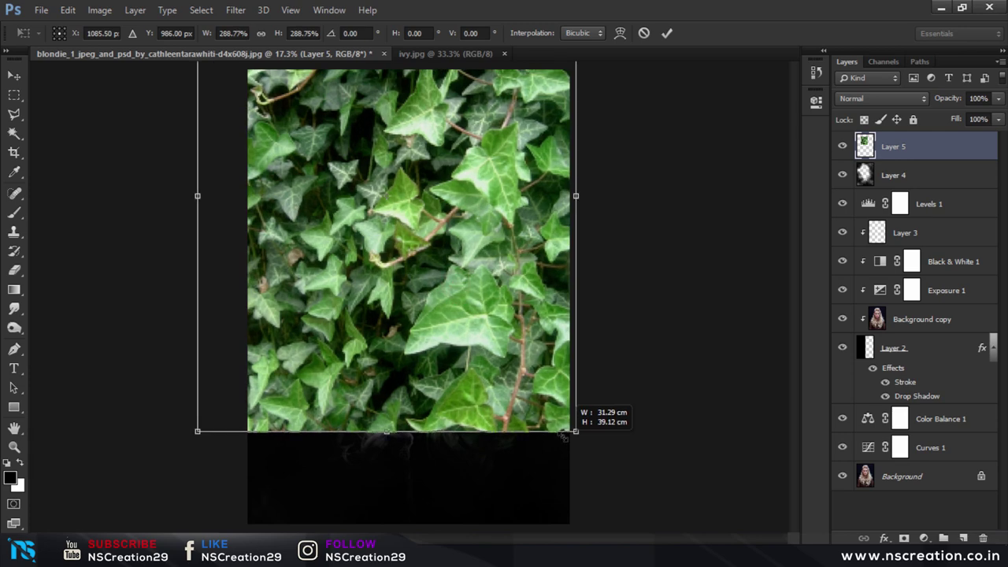
{"action": "left_click_drag", "start_coordinate": [473, 321], "coordinate": [490, 438]}
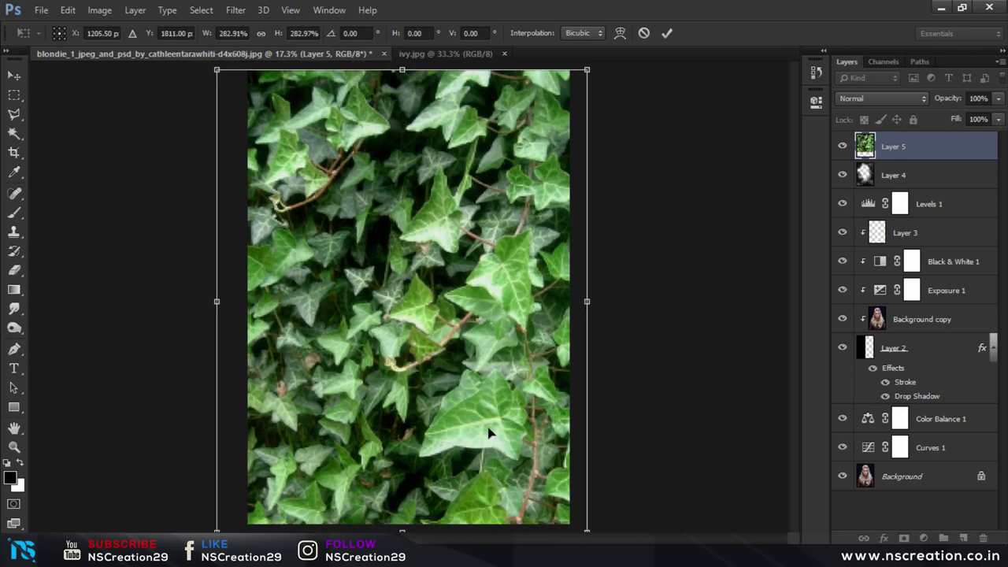
{"action": "left_click", "coordinate": [668, 35]}
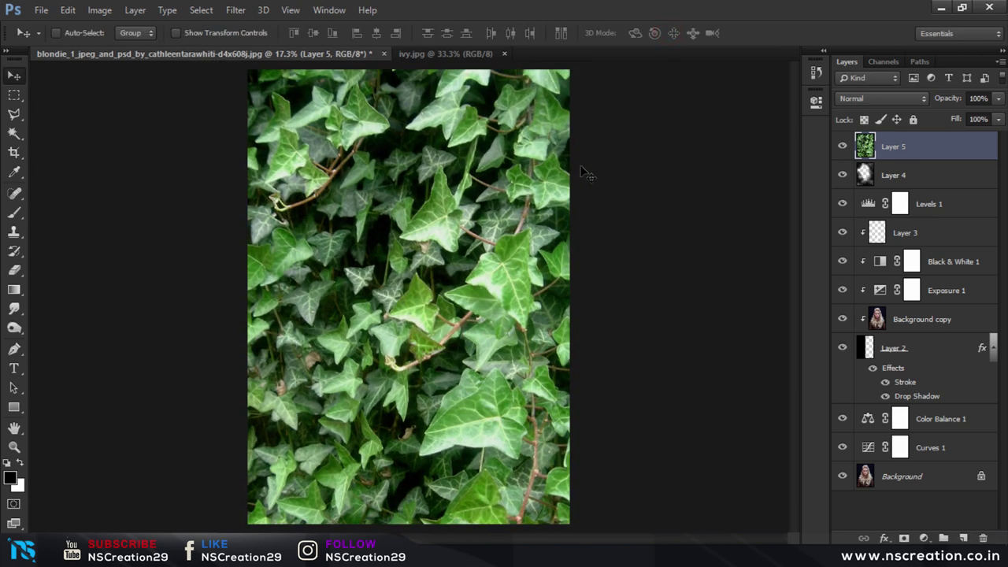
Set Layer 5 to Soft Light after trying Overlay, and add a layer mask
{"action": "left_click", "coordinate": [880, 98]}
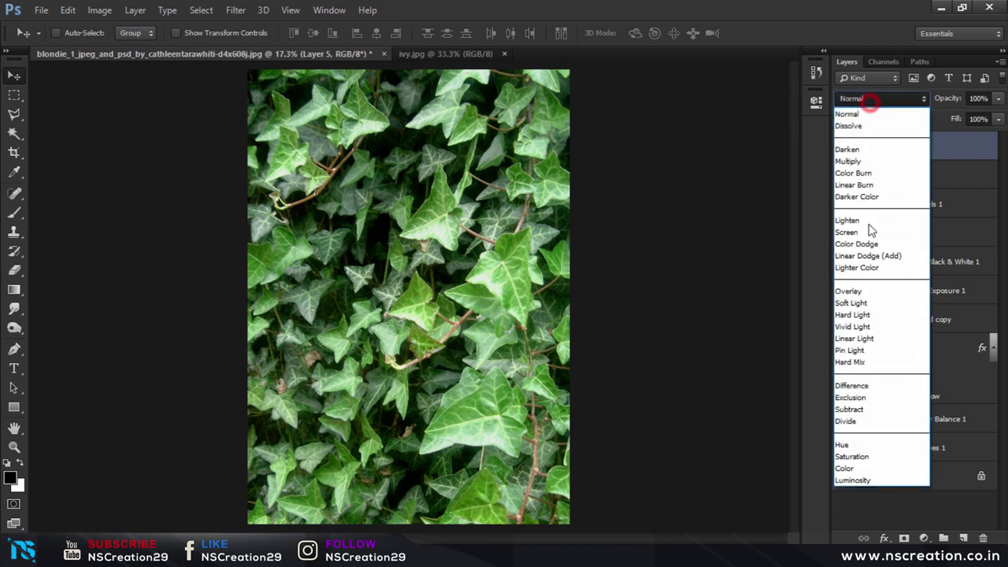
{"action": "left_click", "coordinate": [870, 305]}
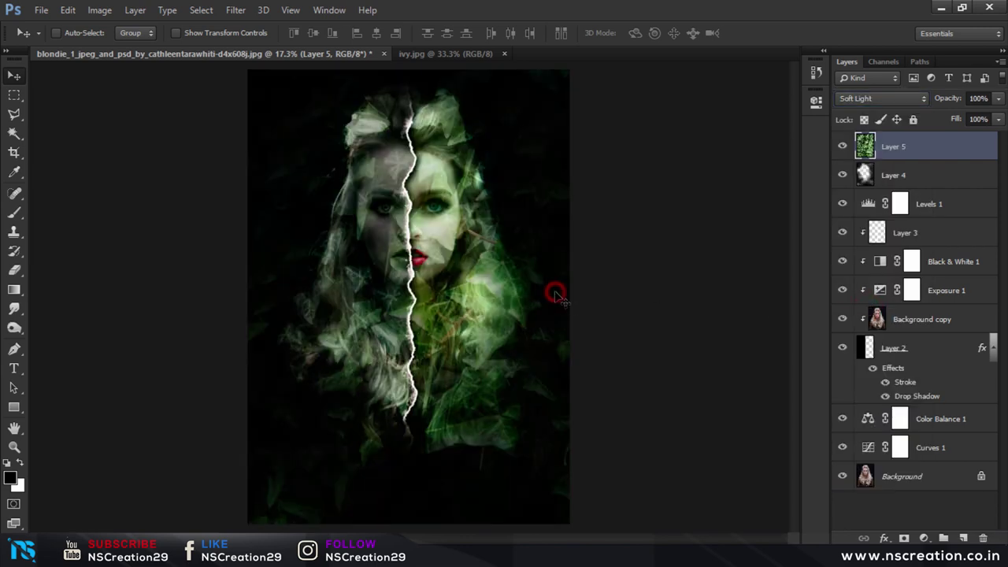
{"action": "left_click", "coordinate": [906, 99]}
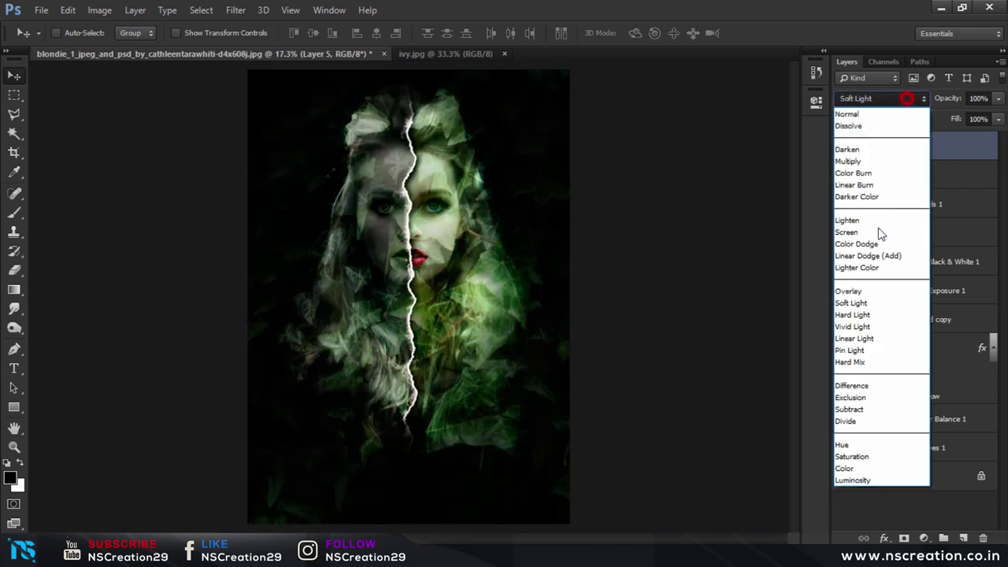
{"action": "left_click", "coordinate": [857, 290]}
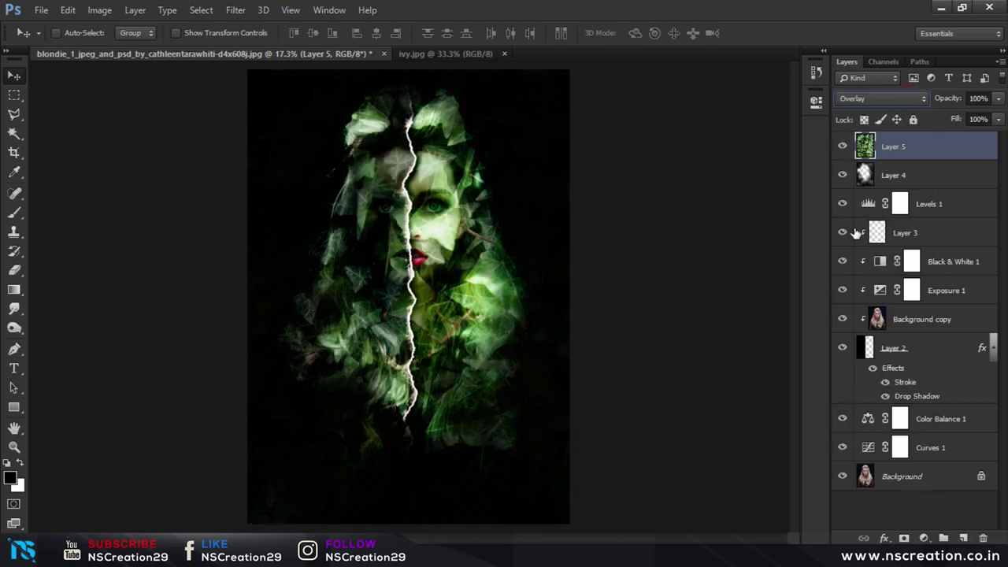
{"action": "key", "text": "Down"}
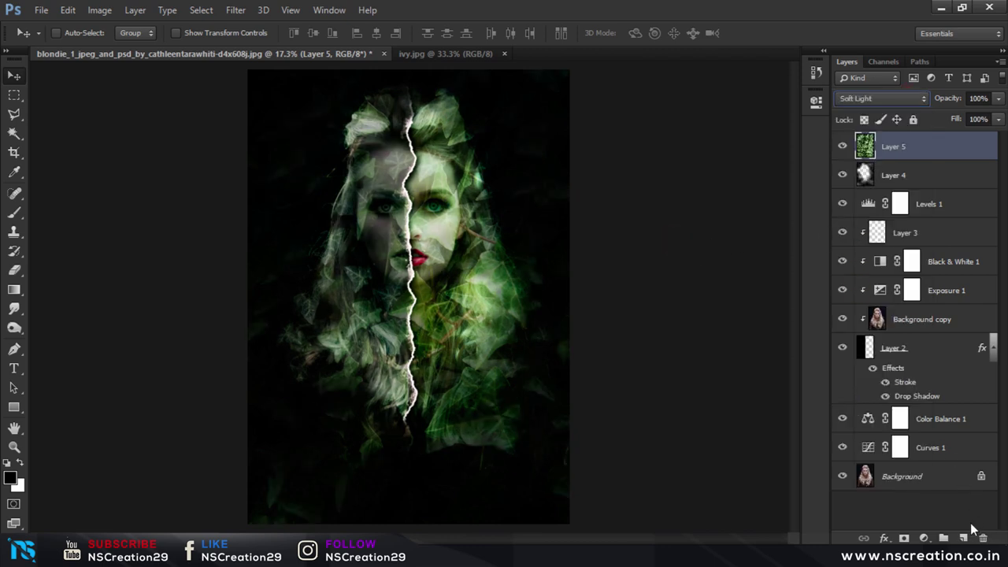
{"action": "left_click", "coordinate": [904, 539]}
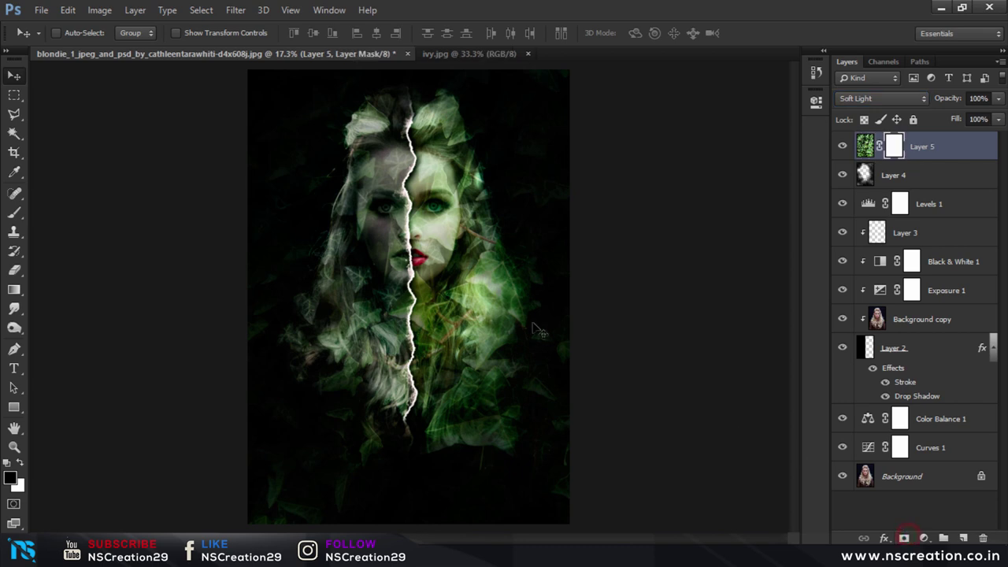
Choose a soft round 0% hardness brush and shrink it to 800 px
{"action": "left_click", "coordinate": [14, 214]}
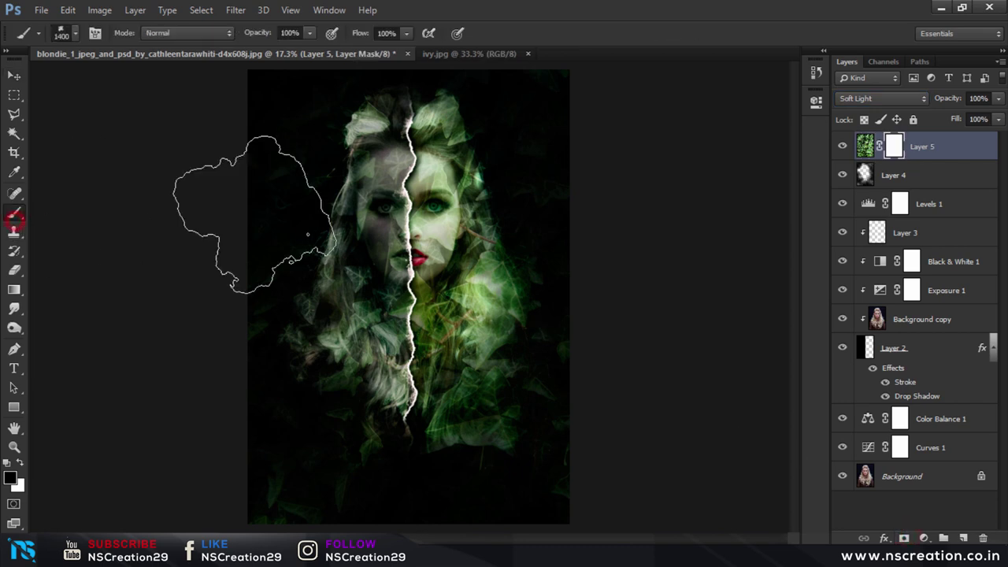
{"action": "right_click", "coordinate": [398, 228]}
{"action": "left_click_drag", "start_coordinate": [560, 378], "coordinate": [558, 339]}
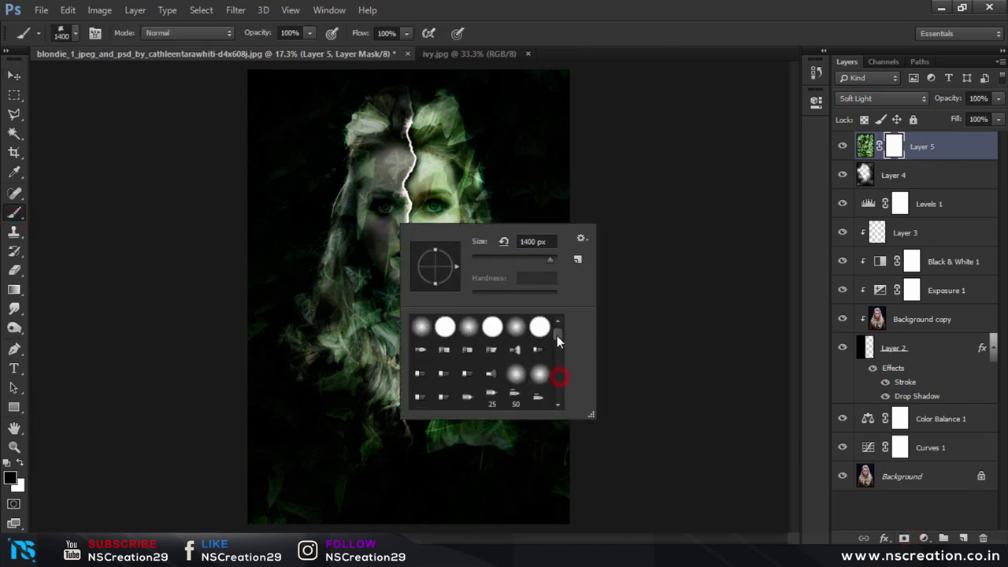
{"action": "left_click", "coordinate": [421, 328]}
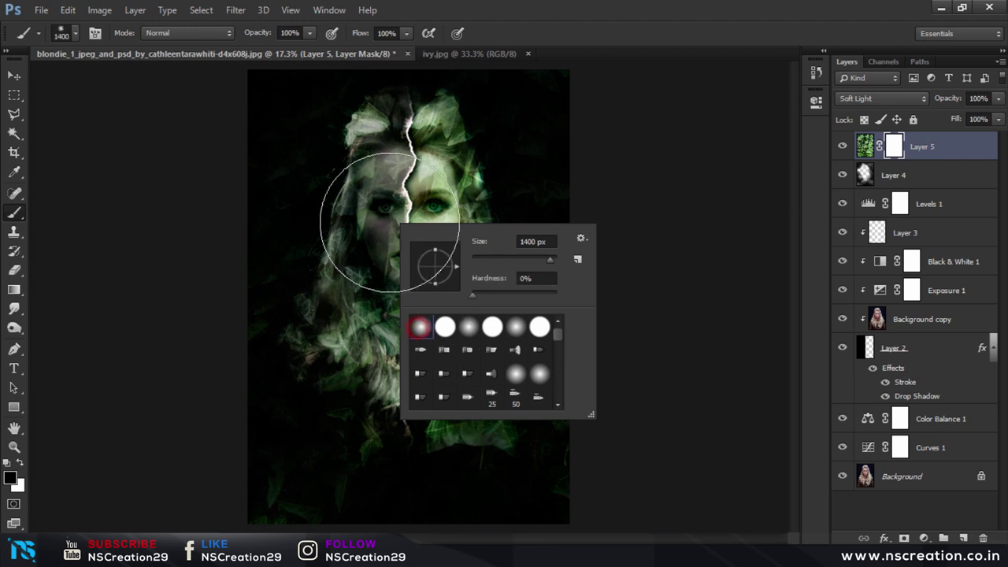
{"action": "key", "text": "Return"}
{"action": "key", "text": "bracketleft"}
{"action": "key", "text": "bracketleft"}
{"action": "key", "text": "bracketleft"}
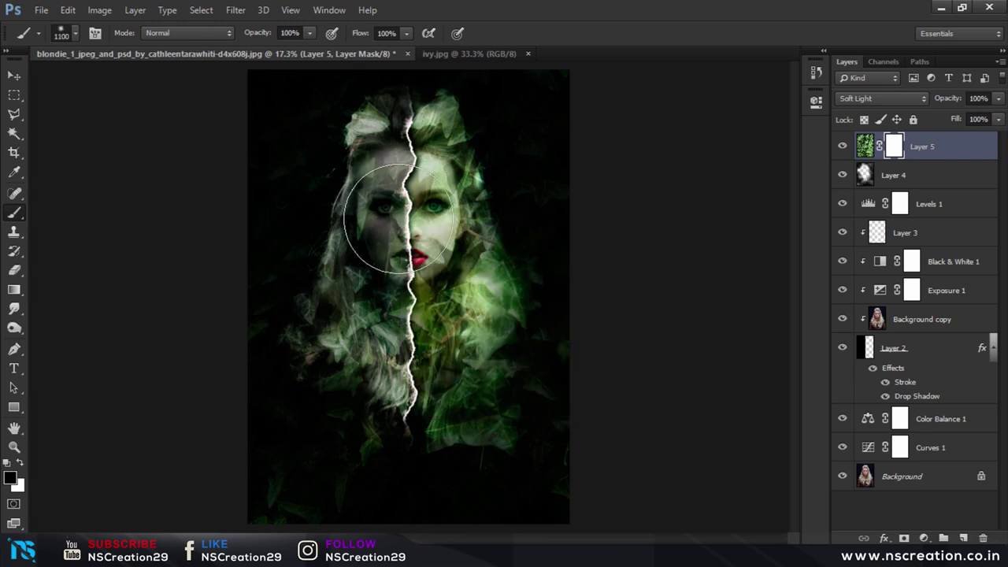
Paint black on Layer 5's mask over the face and hair, then target the layer image
{"action": "mouse_move", "coordinate": [394, 213]}
{"action": "left_mouse_down"}
{"action": "mouse_move", "coordinate": [411, 217]}
{"action": "mouse_move", "coordinate": [333, 349]}
{"action": "mouse_move", "coordinate": [360, 364]}
{"action": "mouse_move", "coordinate": [355, 378]}
{"action": "mouse_move", "coordinate": [403, 392]}
{"action": "mouse_move", "coordinate": [461, 389]}
{"action": "mouse_move", "coordinate": [453, 319]}
{"action": "mouse_move", "coordinate": [473, 315]}
{"action": "mouse_move", "coordinate": [416, 113]}
{"action": "mouse_move", "coordinate": [394, 147]}
{"action": "mouse_move", "coordinate": [461, 101]}
{"action": "mouse_move", "coordinate": [484, 169]}
{"action": "mouse_move", "coordinate": [394, 229]}
{"action": "mouse_move", "coordinate": [384, 194]}
{"action": "mouse_move", "coordinate": [370, 268]}
{"action": "mouse_move", "coordinate": [478, 286]}
{"action": "left_mouse_up"}
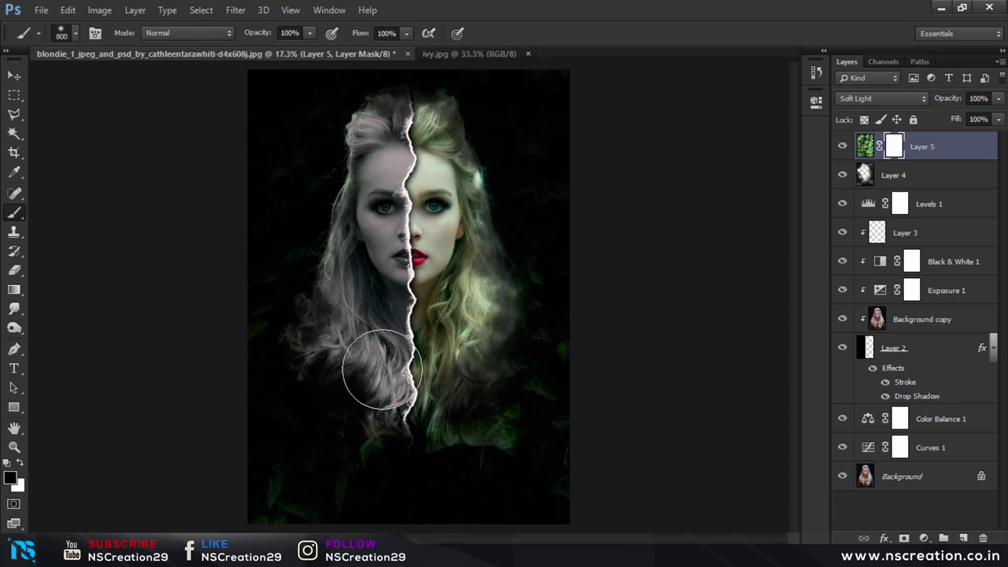
{"action": "left_click_drag", "start_coordinate": [444, 378], "coordinate": [448, 197]}
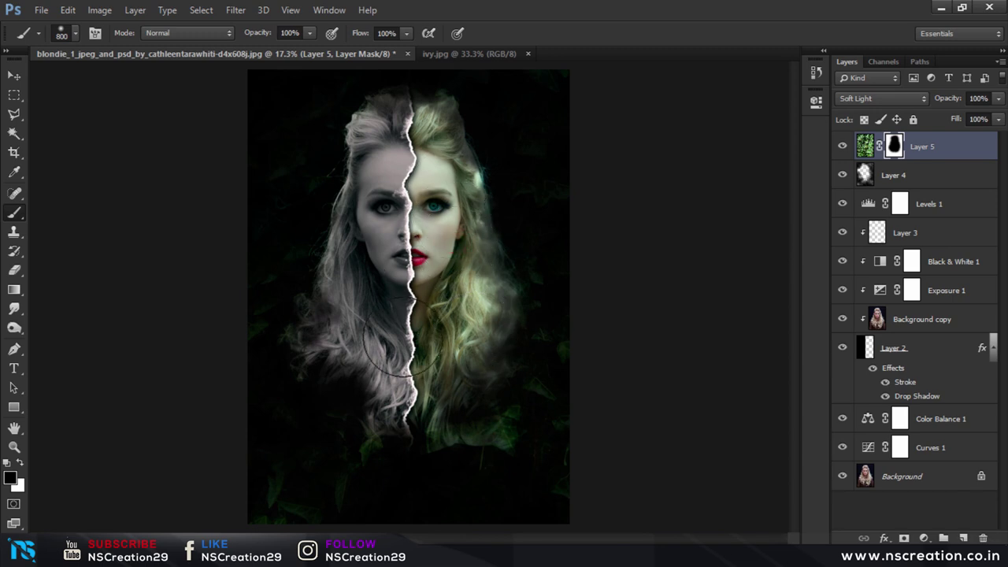
{"action": "mouse_move", "coordinate": [388, 398]}
{"action": "left_mouse_down"}
{"action": "mouse_move", "coordinate": [458, 420]}
{"action": "mouse_move", "coordinate": [502, 296]}
{"action": "left_mouse_up"}
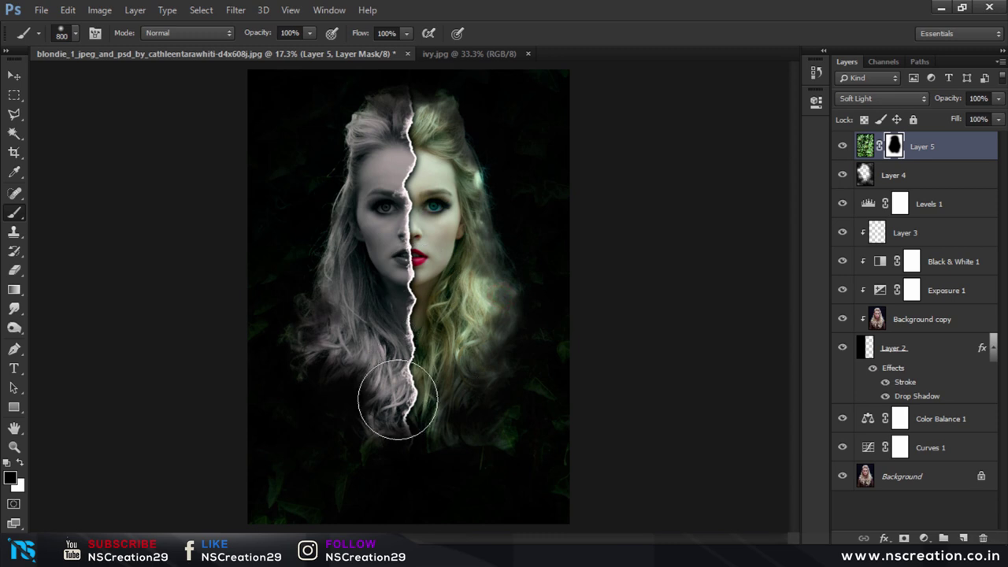
{"action": "left_click", "coordinate": [387, 412]}
{"action": "left_click", "coordinate": [14, 75]}
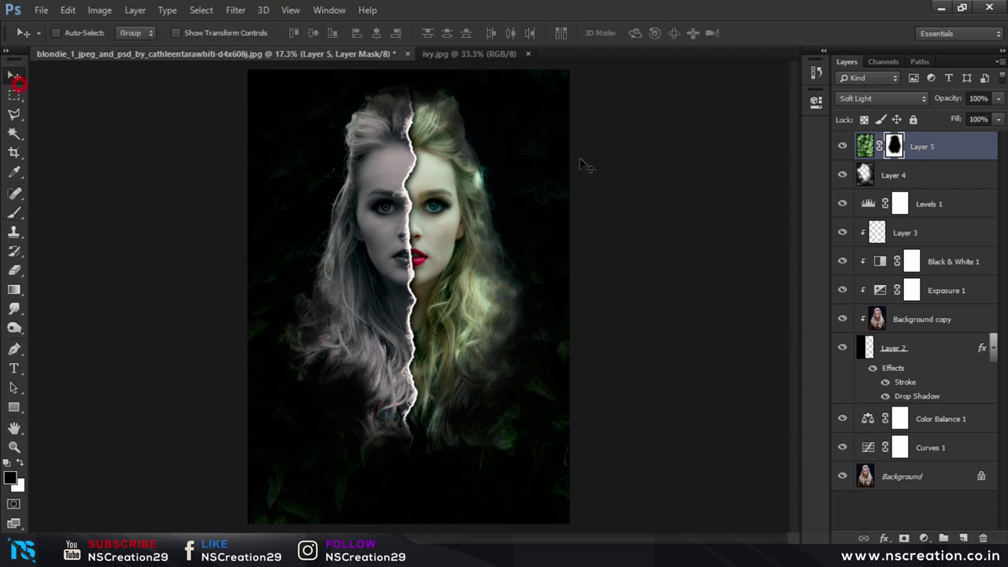
{"action": "left_click", "coordinate": [851, 150]}
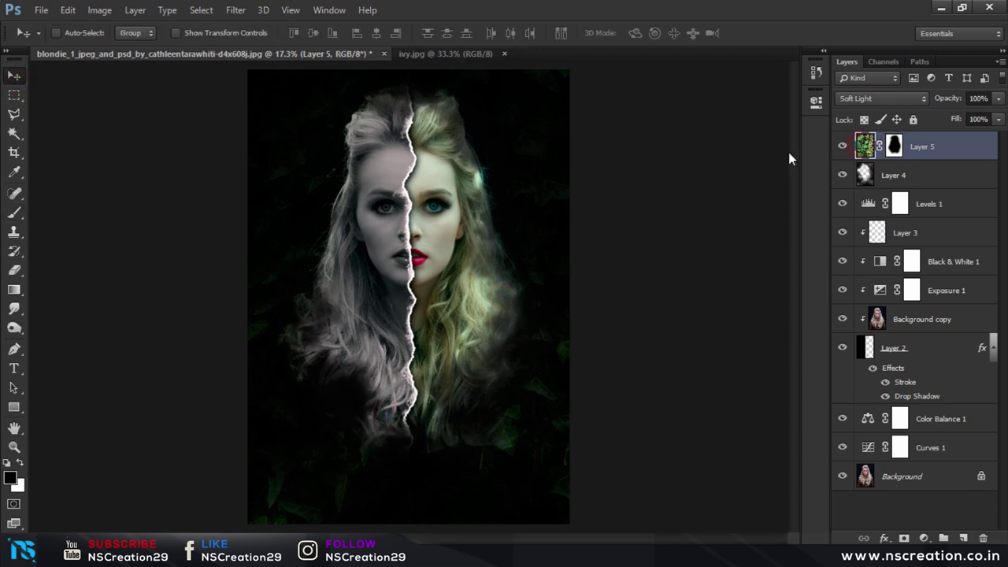
Duplicate Layer 5 and lower the copy's opacity
{"action": "key", "text": "ctrl+j"}
{"action": "left_click", "coordinate": [698, 187]}
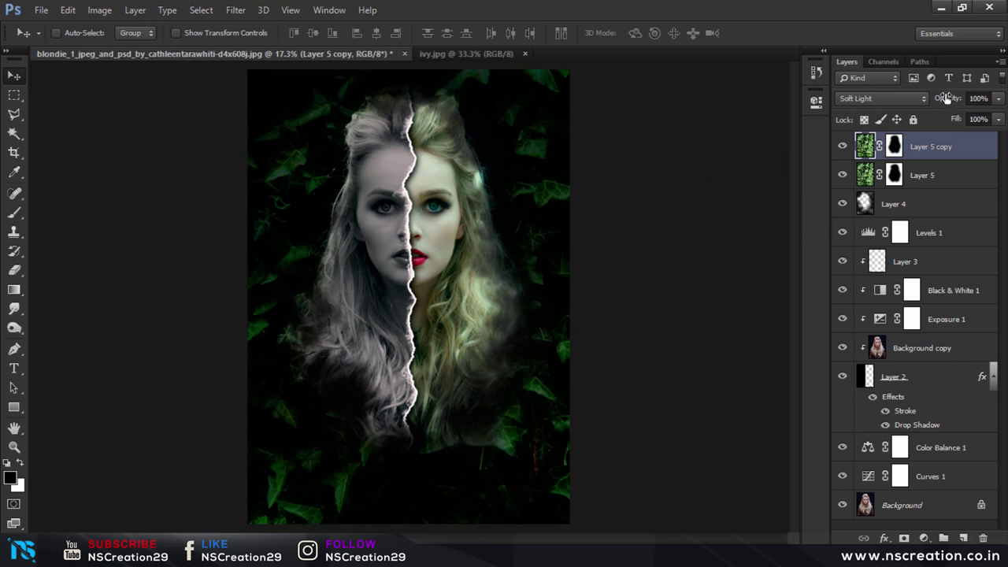
{"action": "left_click_drag", "start_coordinate": [947, 96], "coordinate": [919, 106]}
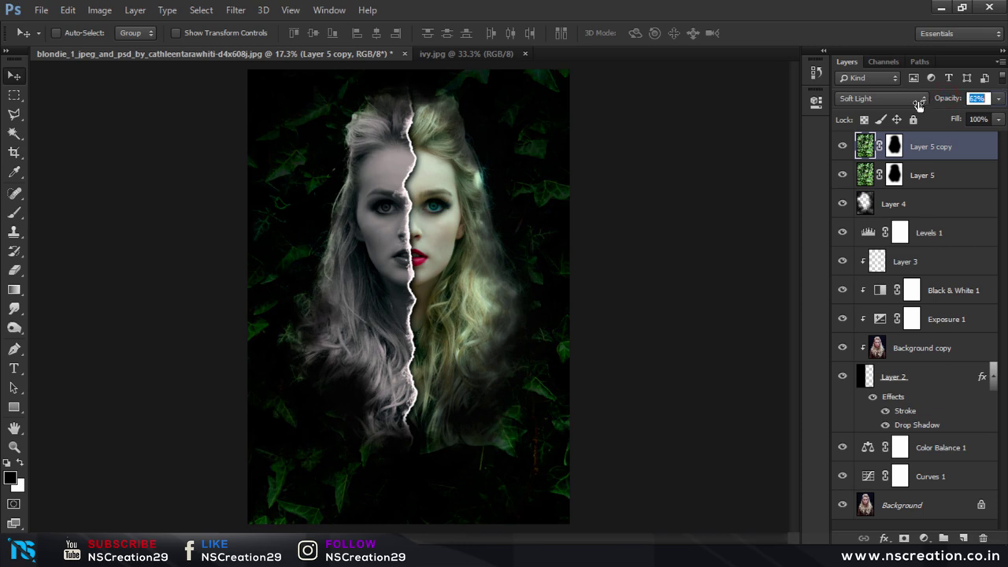
Set Layer 4's opacity to 86%
{"action": "left_click", "coordinate": [898, 204]}
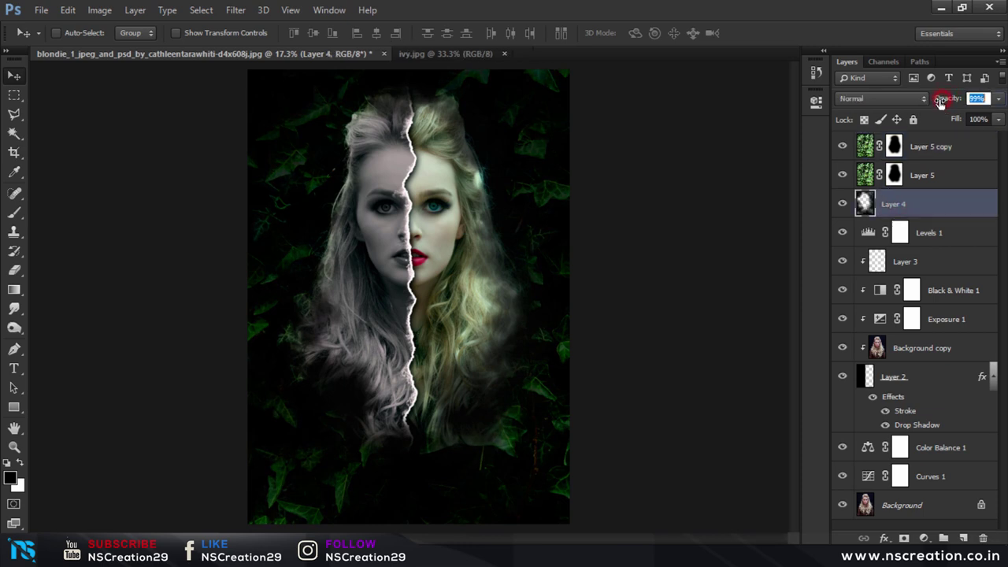
{"action": "left_click_drag", "start_coordinate": [947, 97], "coordinate": [932, 106]}
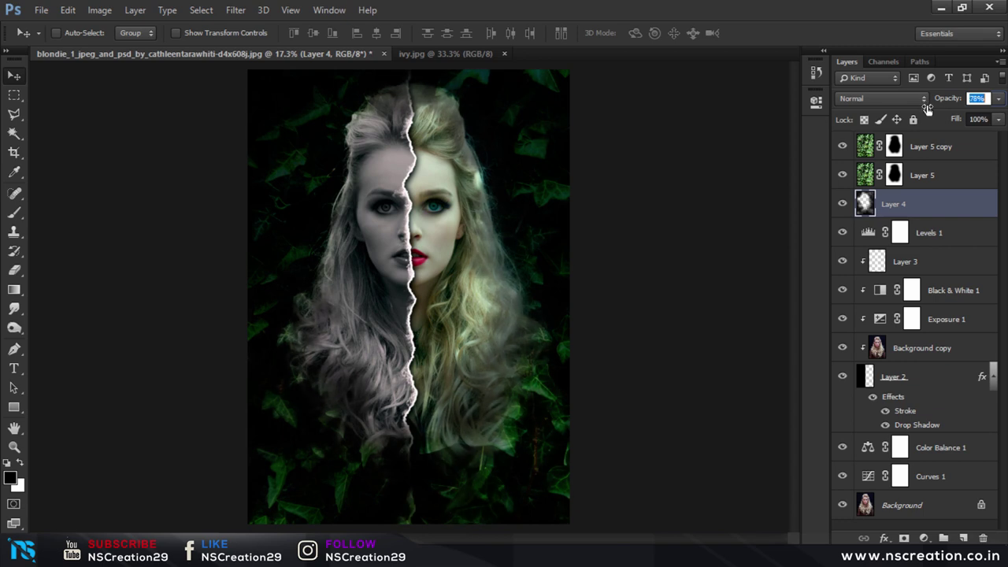
{"action": "left_click_drag", "start_coordinate": [928, 108], "coordinate": [932, 108]}
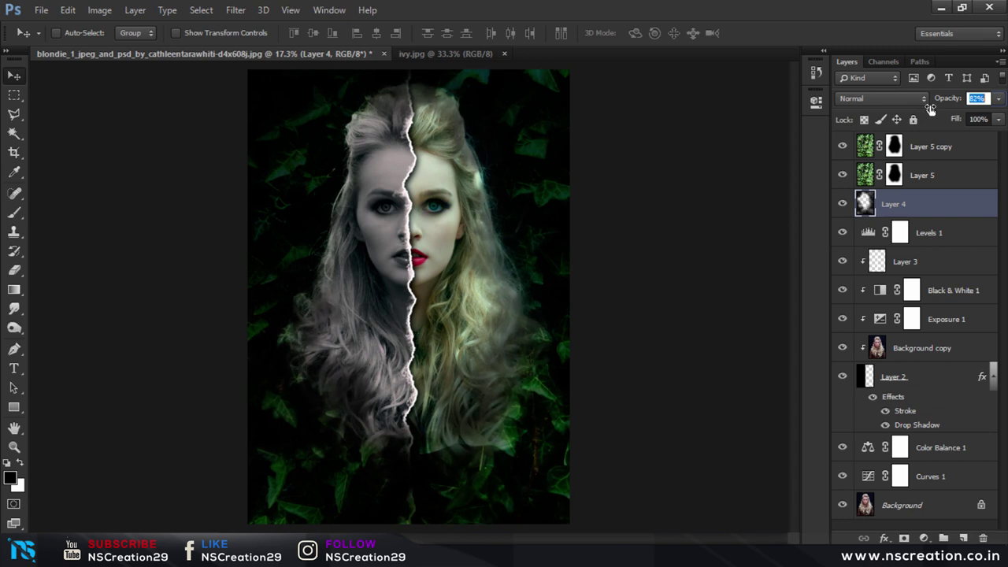
Lower the opacities of Layer 5 copy and Layer 5 slightly
{"action": "left_click", "coordinate": [951, 173]}
{"action": "left_click", "coordinate": [951, 144]}
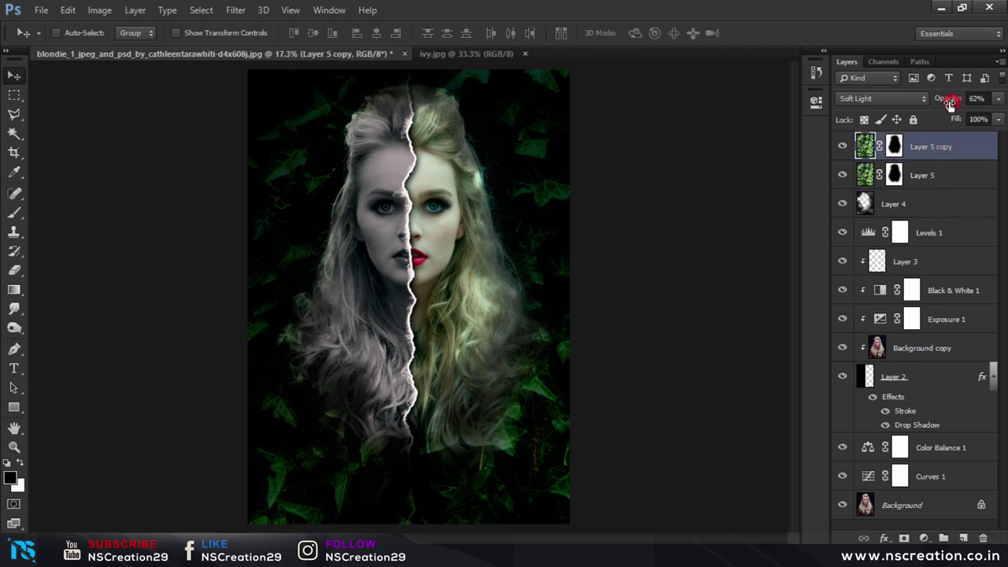
{"action": "left_click_drag", "start_coordinate": [950, 103], "coordinate": [938, 112]}
{"action": "left_click", "coordinate": [931, 175]}
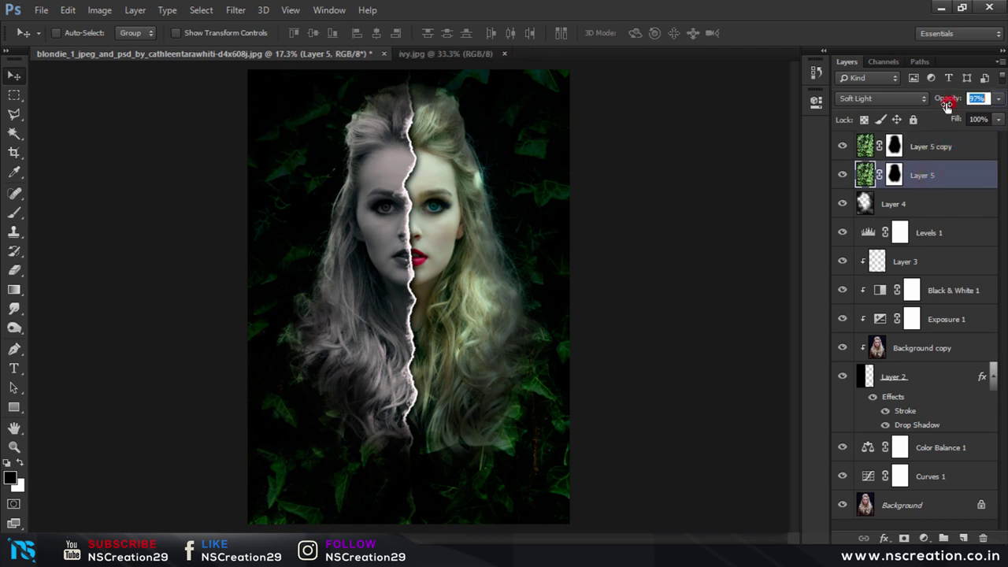
{"action": "left_click_drag", "start_coordinate": [932, 110], "coordinate": [923, 113]}
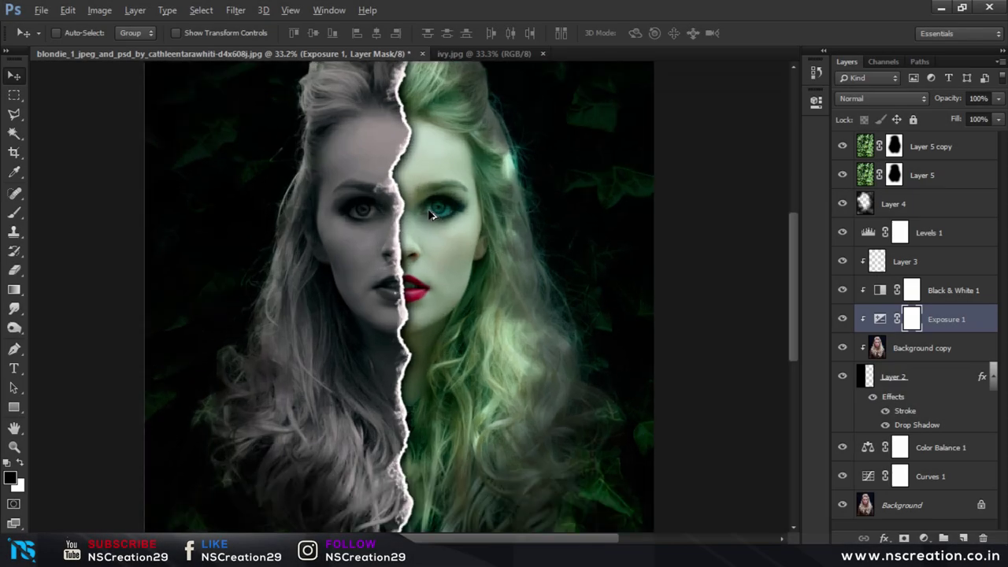
Add a new Layer 6 above the Background copy layer
{"action": "scroll", "coordinate": [432, 215], "scroll_direction": "up", "scroll_amount": 3, "text": "alt"}
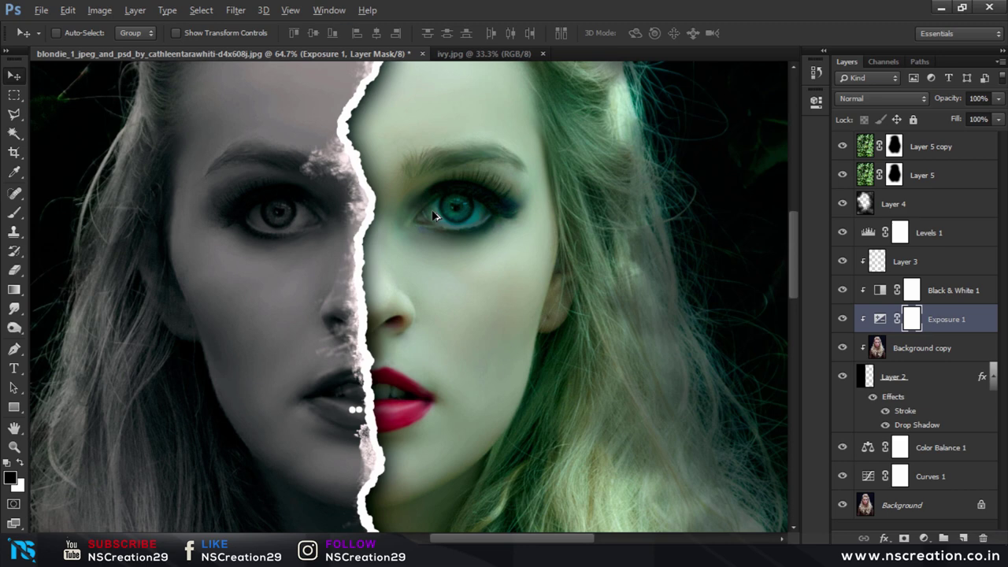
{"action": "scroll", "coordinate": [433, 215], "scroll_direction": "up", "scroll_amount": 1, "text": "alt"}
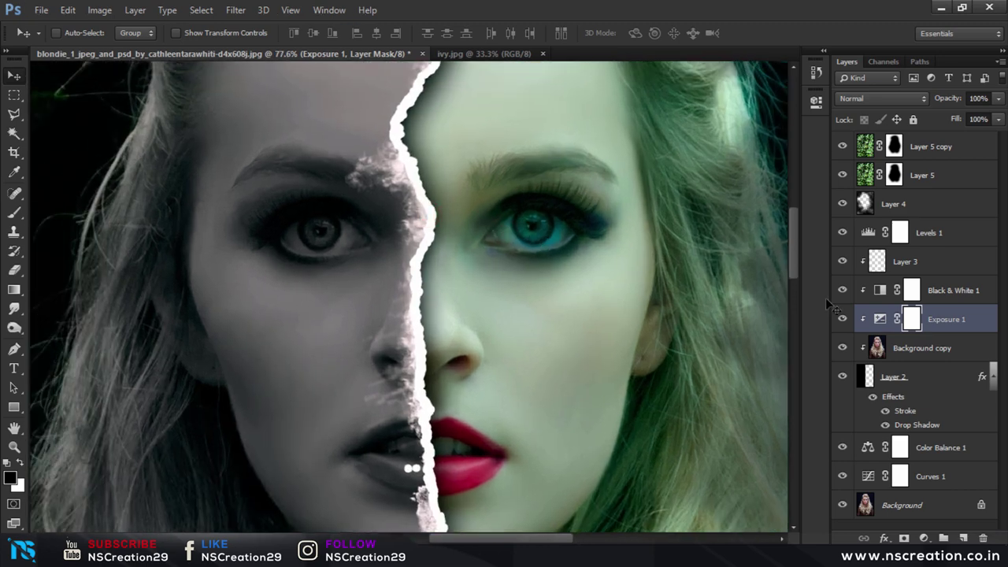
{"action": "left_click", "coordinate": [877, 344]}
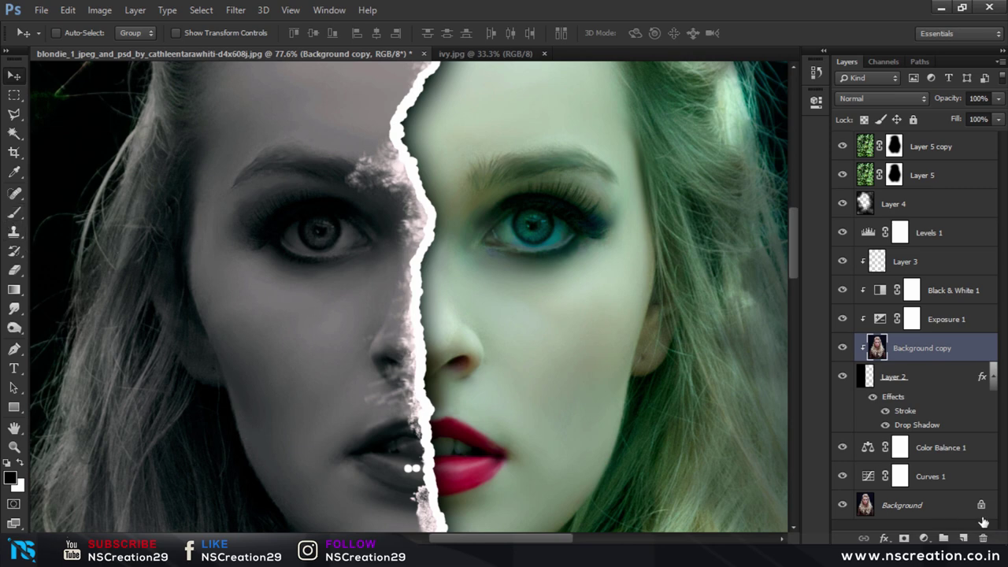
{"action": "left_click", "coordinate": [963, 538]}
Paint a white ring in the grey half's iris with a 15 px brush, blended Overlay
{"action": "left_click", "coordinate": [15, 213]}
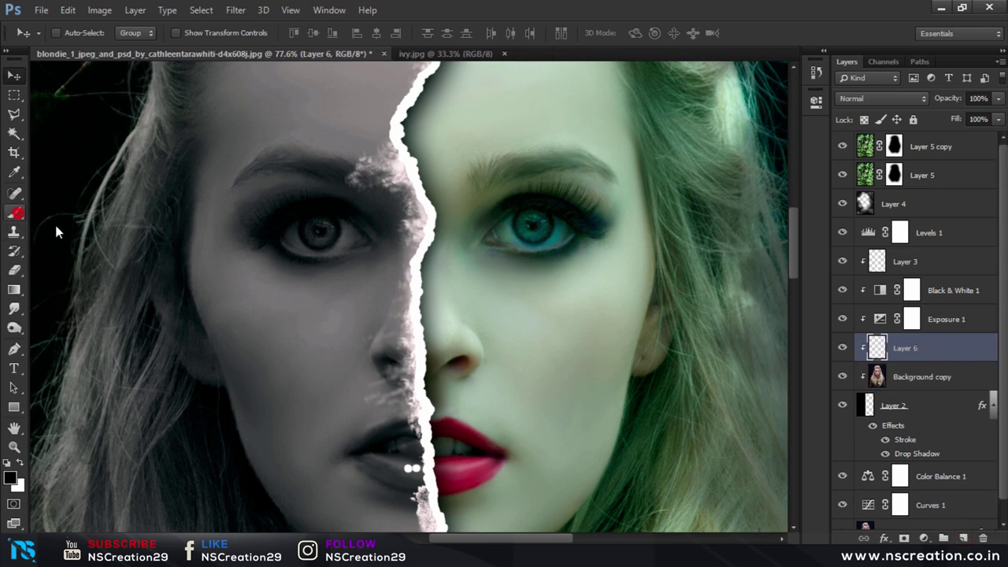
{"action": "key", "text": "bracketleft"}
{"action": "key", "text": "bracketleft"}
{"action": "key", "text": "bracketleft"}
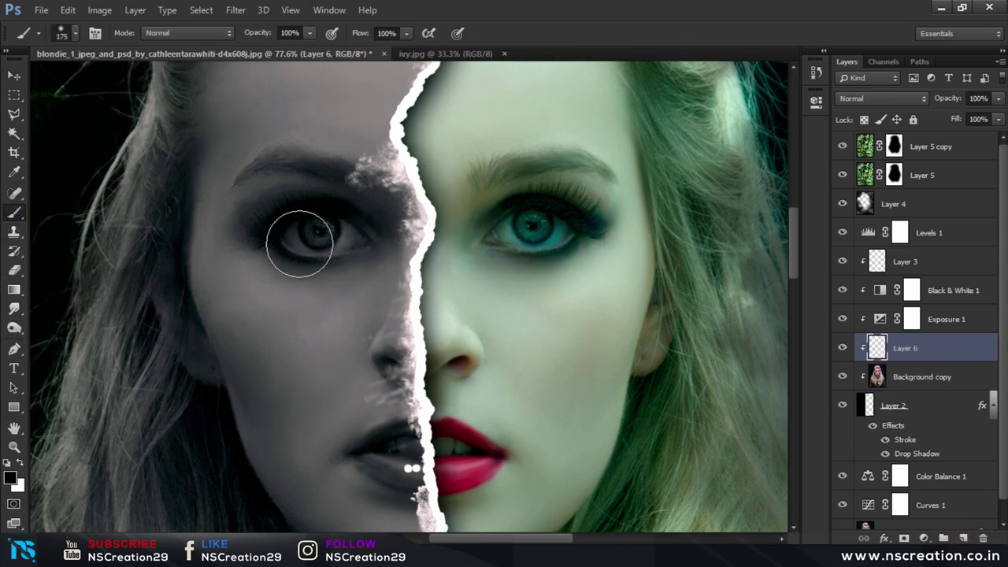
{"action": "key", "text": "bracketleft"}
{"action": "key", "text": "bracketleft"}
{"action": "key", "text": "bracketleft"}
{"action": "left_click_drag", "start_coordinate": [308, 227], "coordinate": [308, 233]}
{"action": "left_click", "coordinate": [21, 463]}
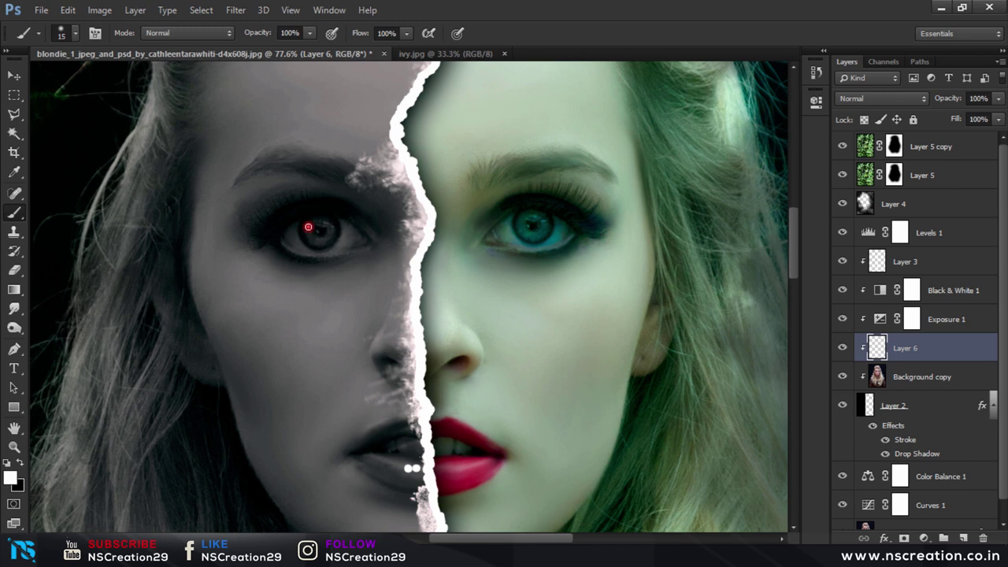
{"action": "left_click_drag", "start_coordinate": [308, 226], "coordinate": [308, 231]}
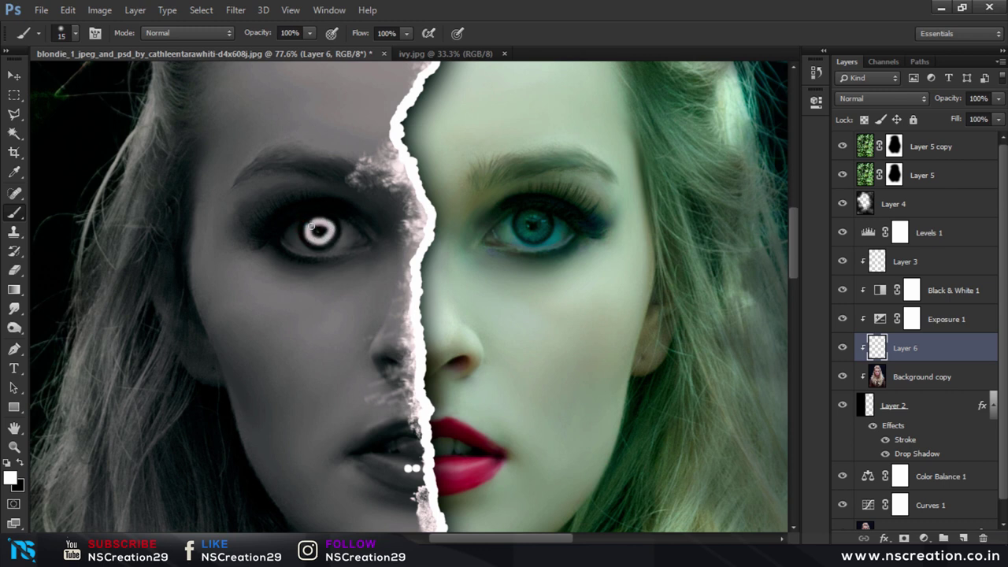
{"action": "left_click", "coordinate": [841, 98]}
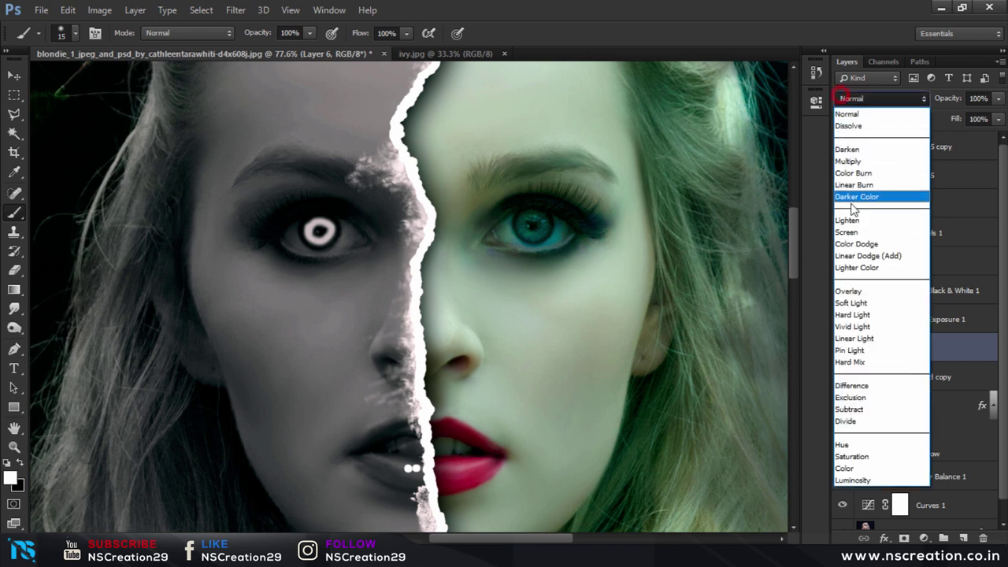
{"action": "left_click", "coordinate": [850, 291]}
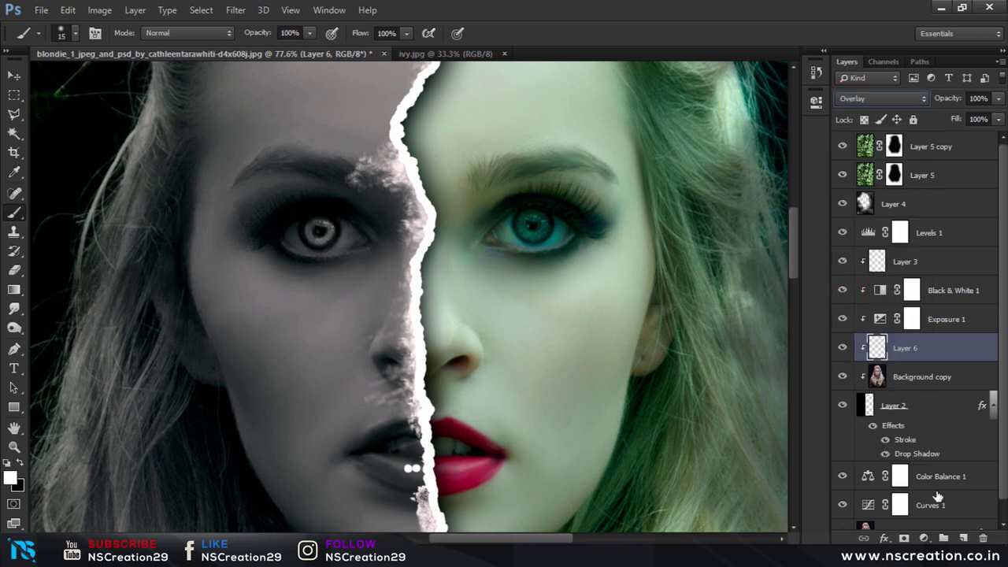
Add Layer 7 above the Background and paint a white catchlight on the teal iris
{"action": "scroll", "coordinate": [924, 401], "scroll_direction": "down", "scroll_amount": 1}
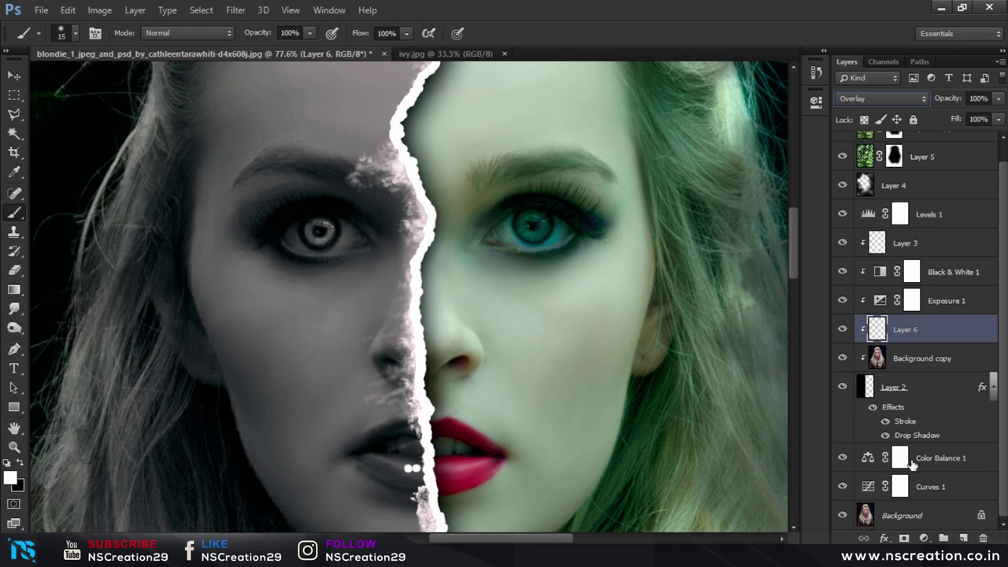
{"action": "left_click", "coordinate": [889, 515]}
{"action": "left_click", "coordinate": [962, 537]}
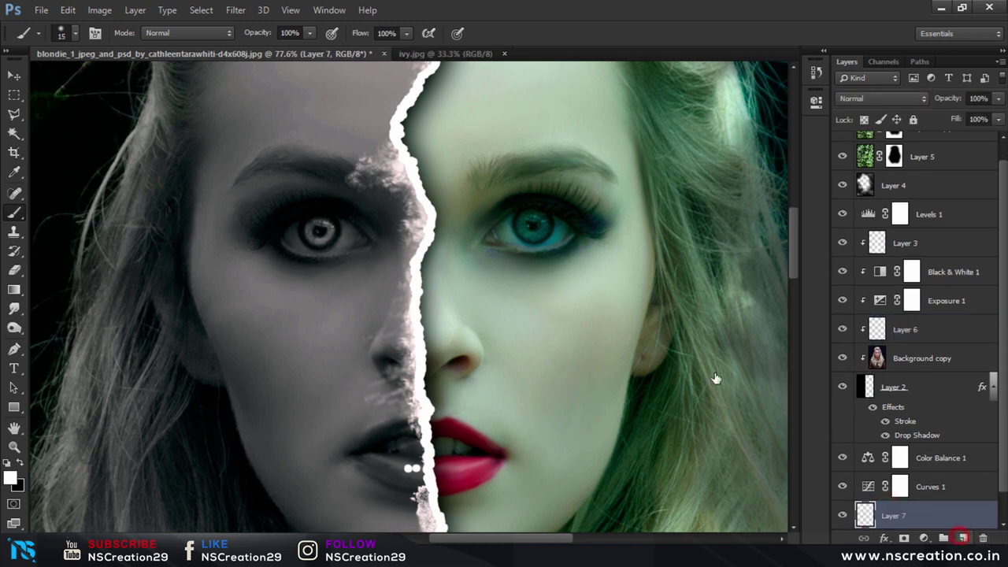
{"action": "left_click_drag", "start_coordinate": [523, 223], "coordinate": [528, 230]}
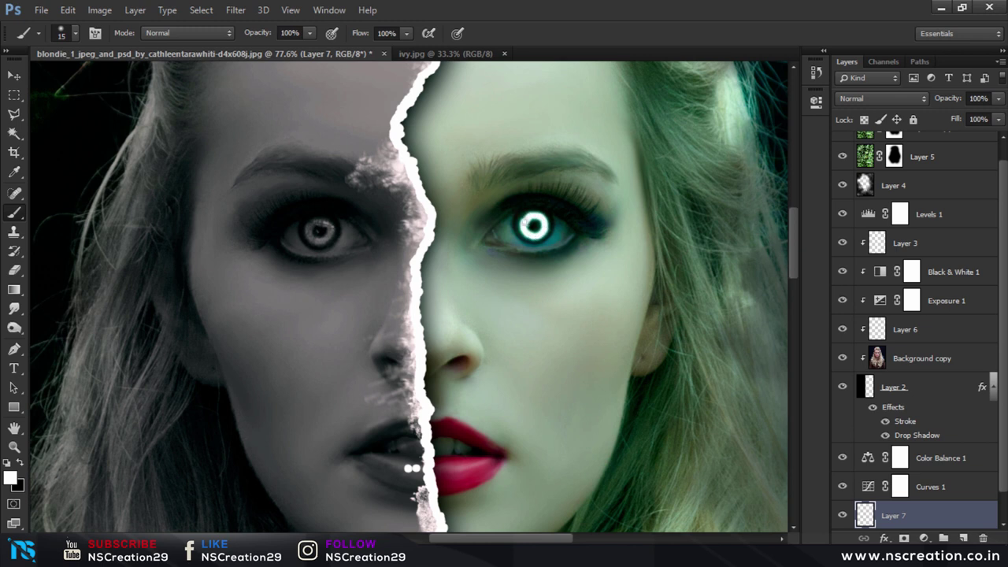
Set Layer 7 to Overlay and lower Layers 6 and 7 to 70% opacity
{"action": "left_click", "coordinate": [913, 93]}
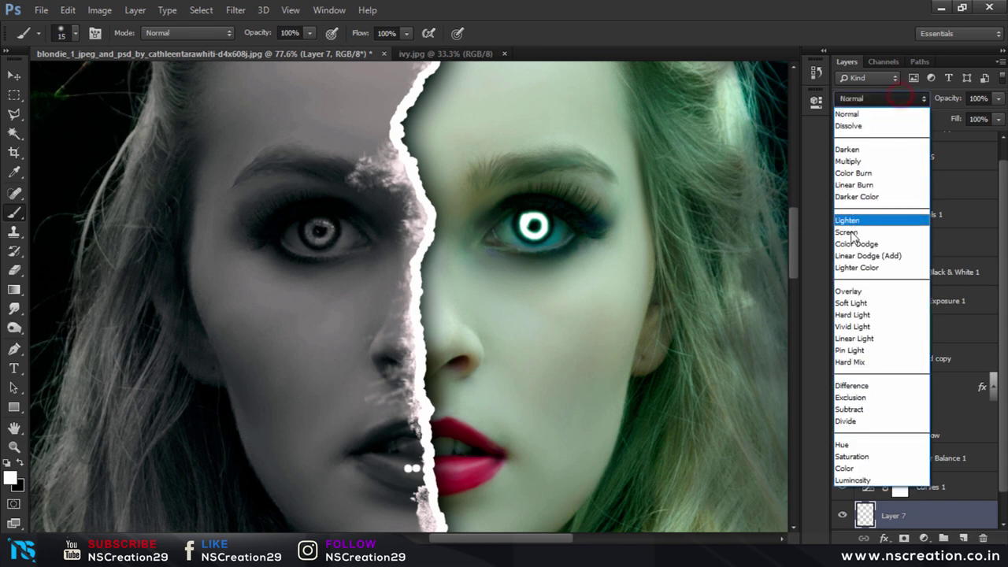
{"action": "key", "text": "Escape"}
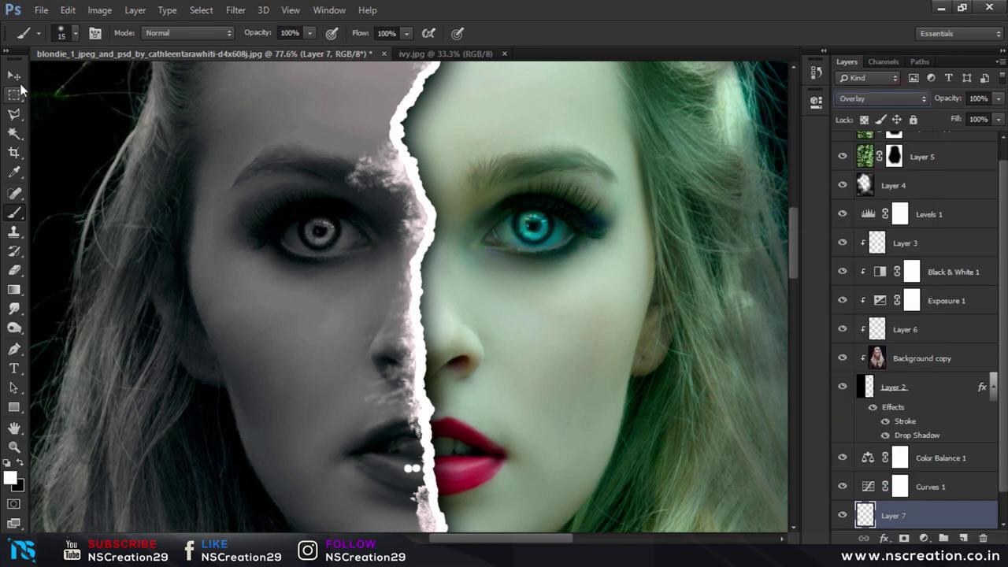
{"action": "left_click", "coordinate": [14, 75]}
{"action": "scroll", "coordinate": [528, 165], "scroll_direction": "down", "scroll_amount": 3}
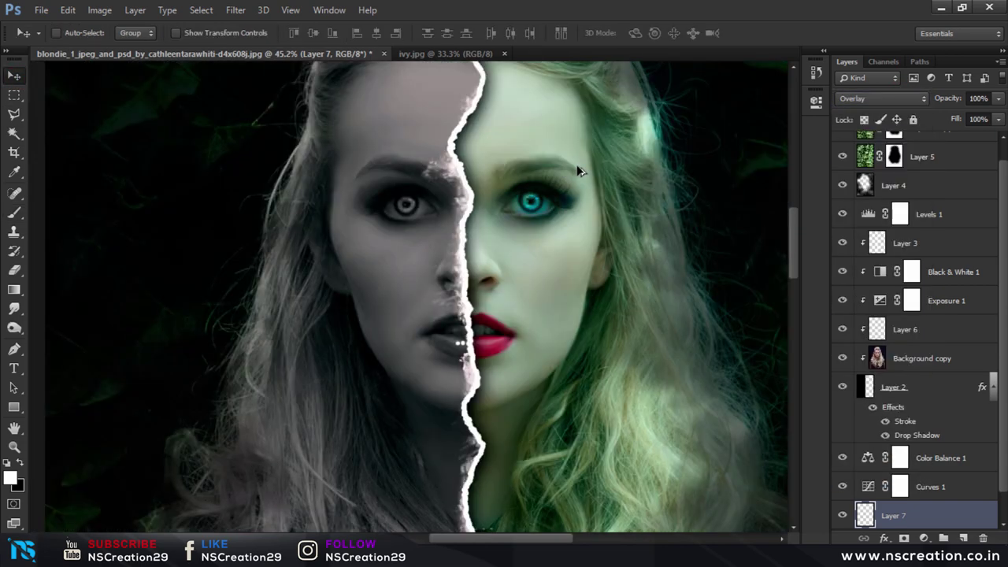
{"action": "scroll", "coordinate": [623, 180], "scroll_direction": "down", "scroll_amount": 1}
{"action": "scroll", "coordinate": [623, 180], "scroll_direction": "down", "scroll_amount": 1}
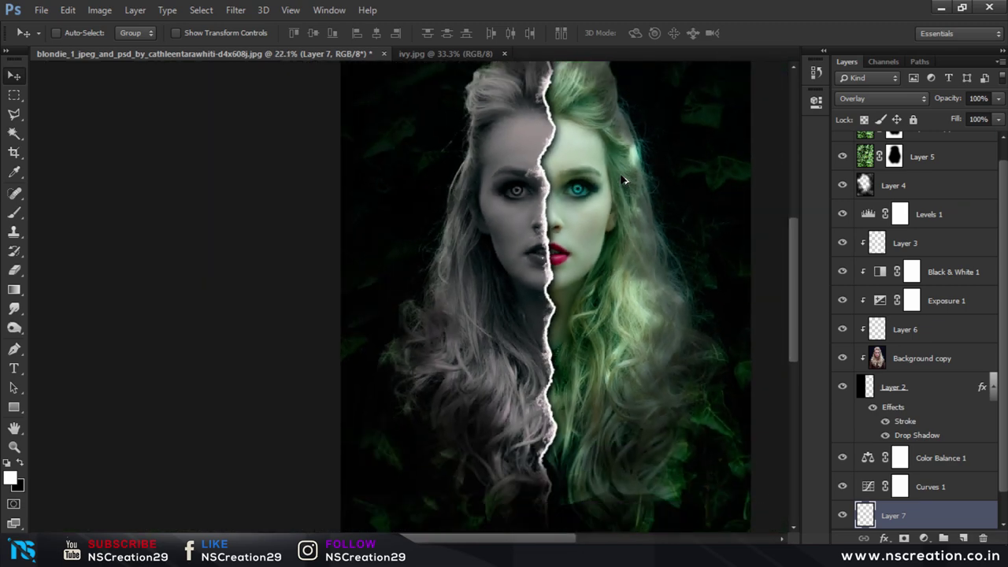
{"action": "scroll", "coordinate": [623, 180], "scroll_direction": "down", "scroll_amount": 1}
{"action": "scroll", "coordinate": [624, 182], "scroll_direction": "down", "scroll_amount": 1}
{"action": "scroll", "coordinate": [622, 180], "scroll_direction": "down", "scroll_amount": 1}
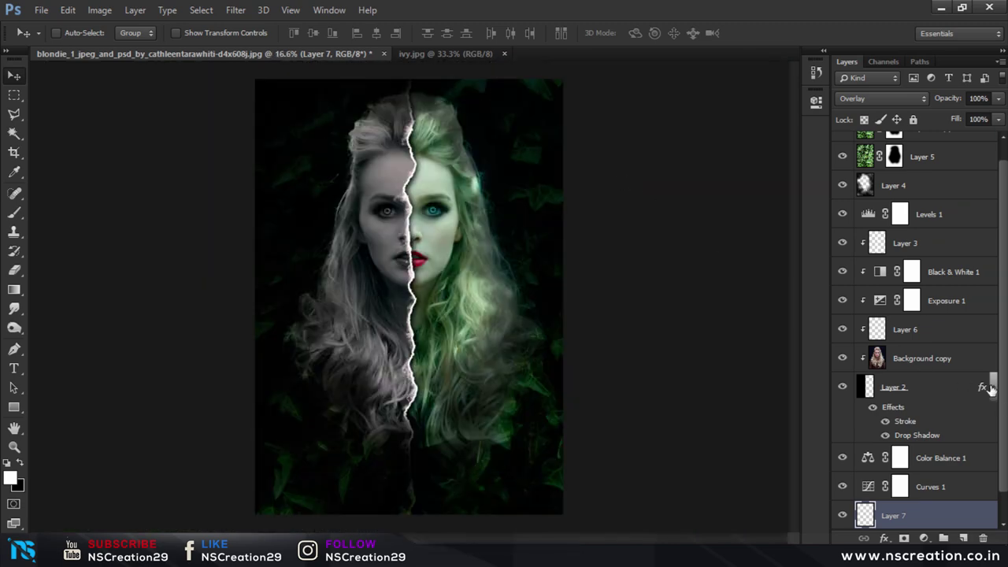
{"action": "left_click", "coordinate": [934, 326], "text": "ctrl"}
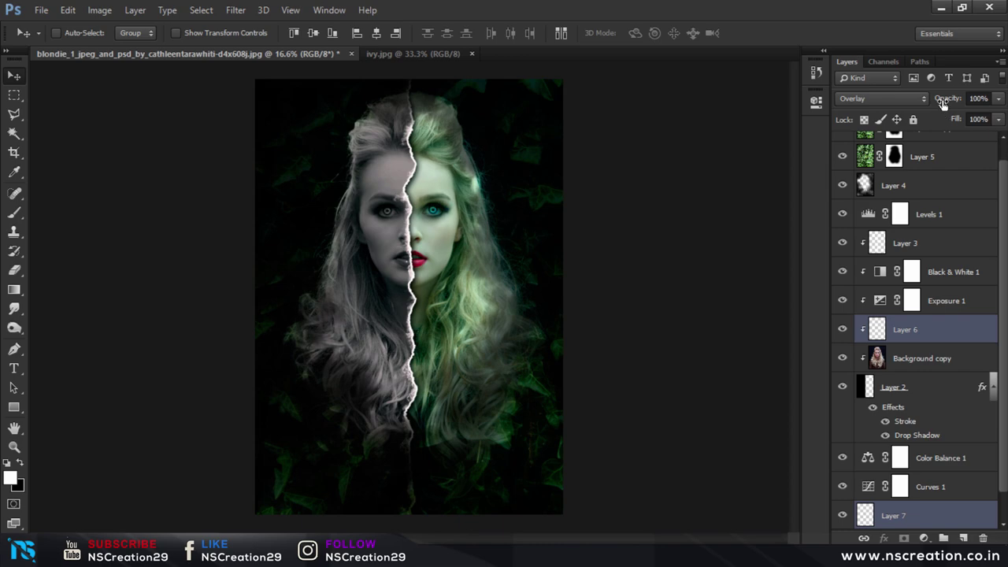
{"action": "left_click_drag", "start_coordinate": [943, 104], "coordinate": [876, 112]}
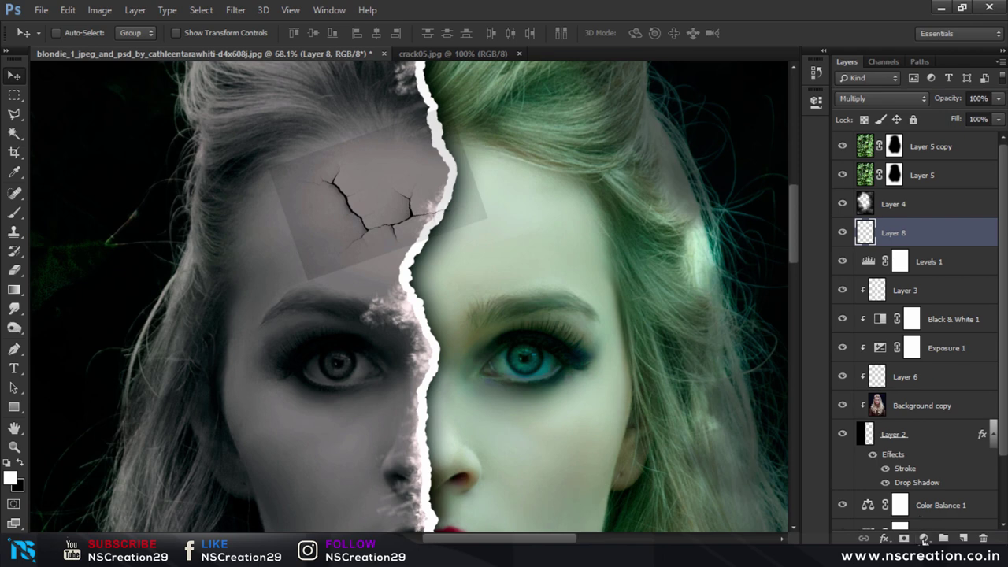
Add a clipped Levels adjustment lightening the crack's output blacks and adjusting midtones and highlights
{"action": "left_click", "coordinate": [923, 540]}
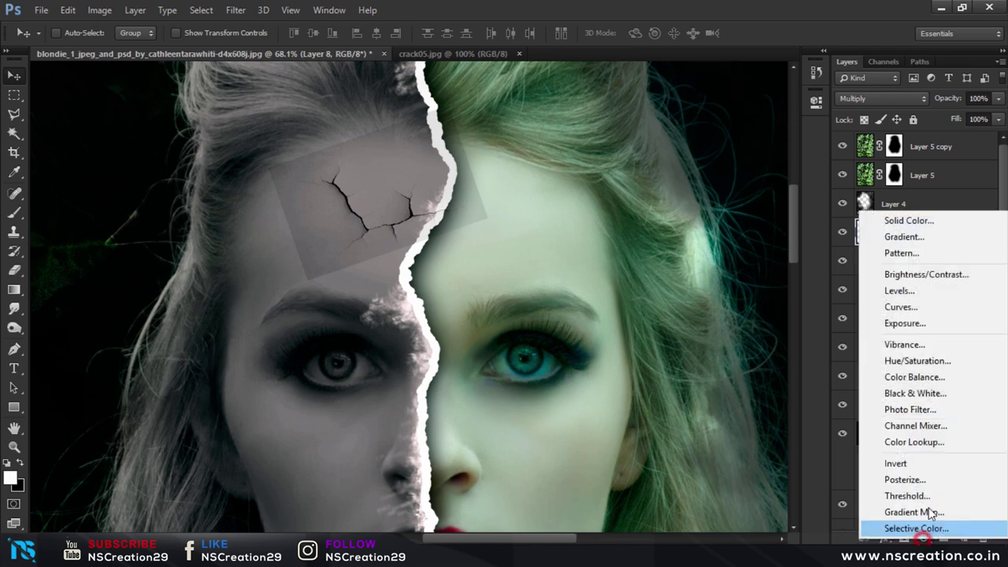
{"action": "left_click", "coordinate": [901, 291]}
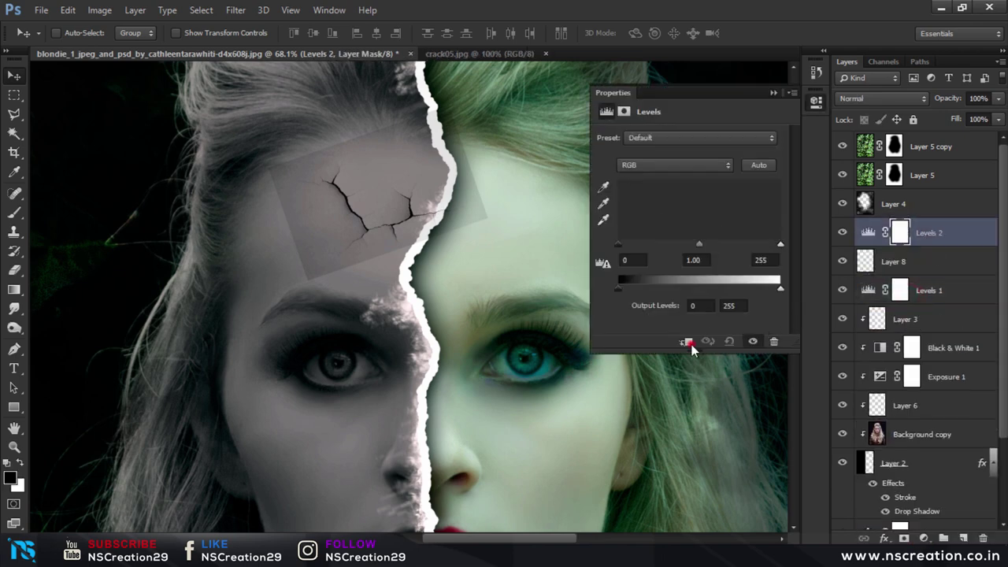
{"action": "left_click", "coordinate": [690, 343]}
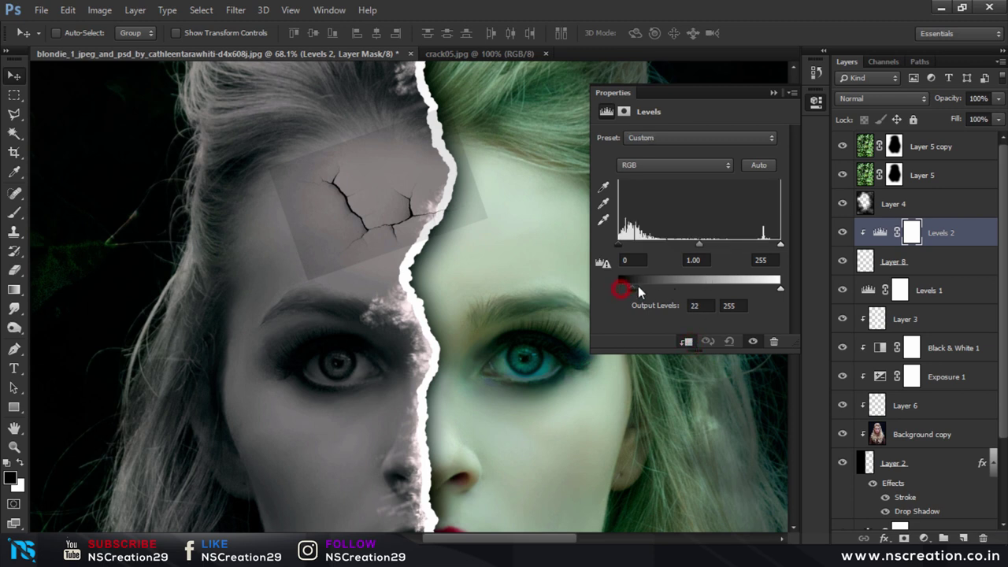
{"action": "mouse_move", "coordinate": [638, 286]}
{"action": "left_mouse_down"}
{"action": "mouse_move", "coordinate": [698, 280]}
{"action": "mouse_move", "coordinate": [612, 285]}
{"action": "left_mouse_up"}
{"action": "left_click_drag", "start_coordinate": [720, 244], "coordinate": [692, 243]}
{"action": "mouse_move", "coordinate": [780, 243]}
{"action": "left_mouse_down"}
{"action": "mouse_move", "coordinate": [749, 247]}
{"action": "mouse_move", "coordinate": [759, 248]}
{"action": "left_mouse_up"}
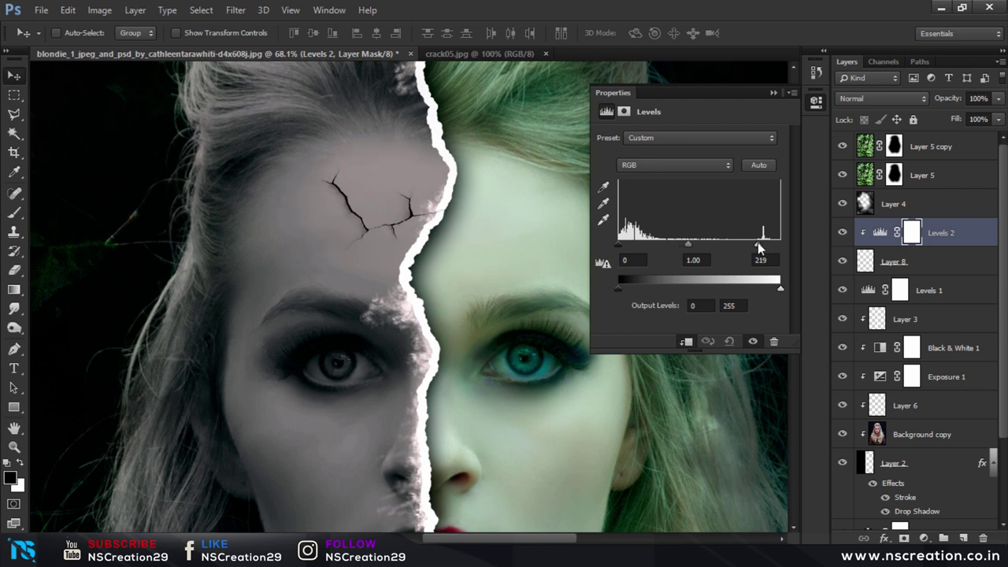
{"action": "left_click", "coordinate": [774, 92]}
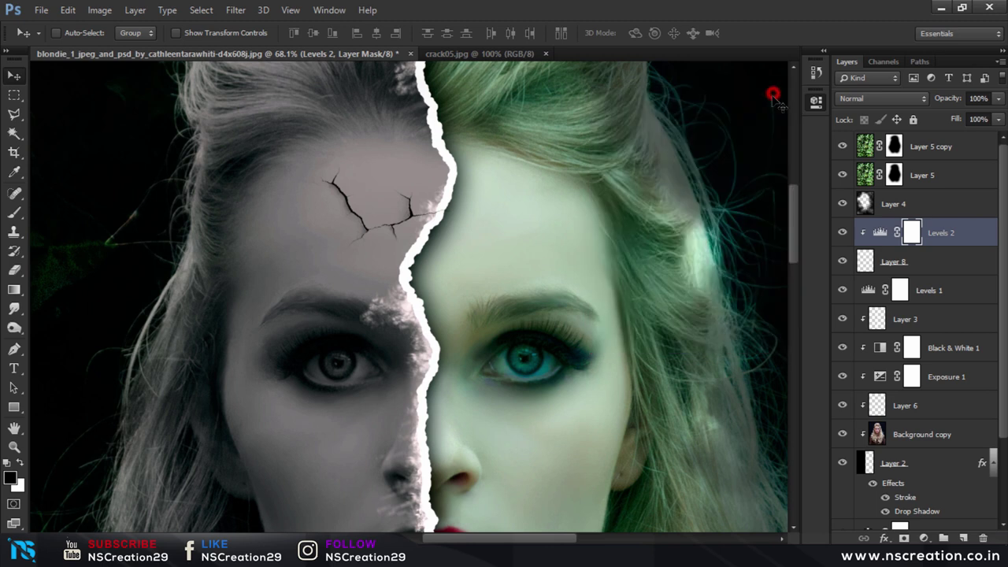
Merge Levels 2 into the crack layer, set Multiply, and move it above Layer 6
{"action": "left_click", "coordinate": [874, 262]}
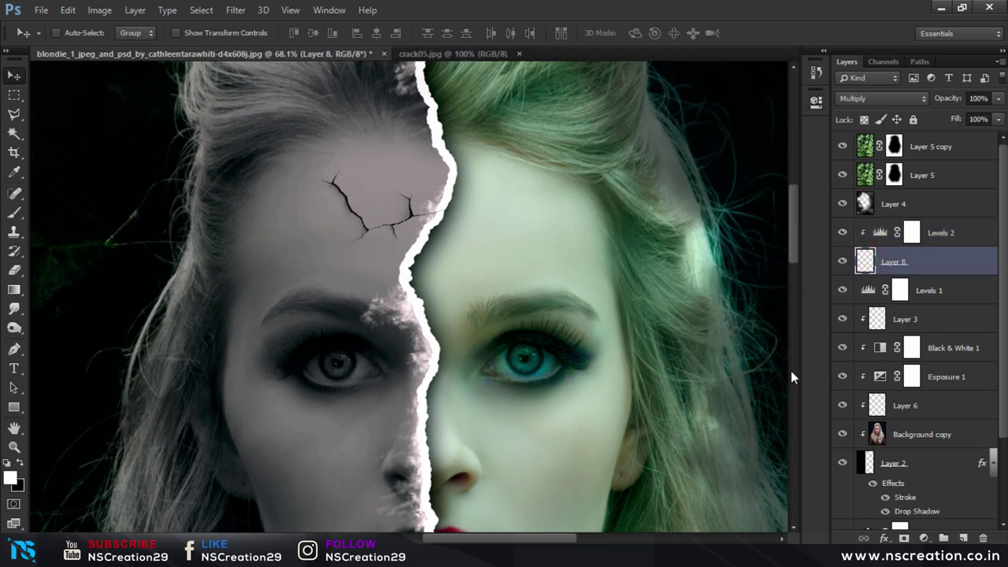
{"action": "left_click", "coordinate": [882, 236], "text": "shift"}
{"action": "key", "text": "ctrl+e"}
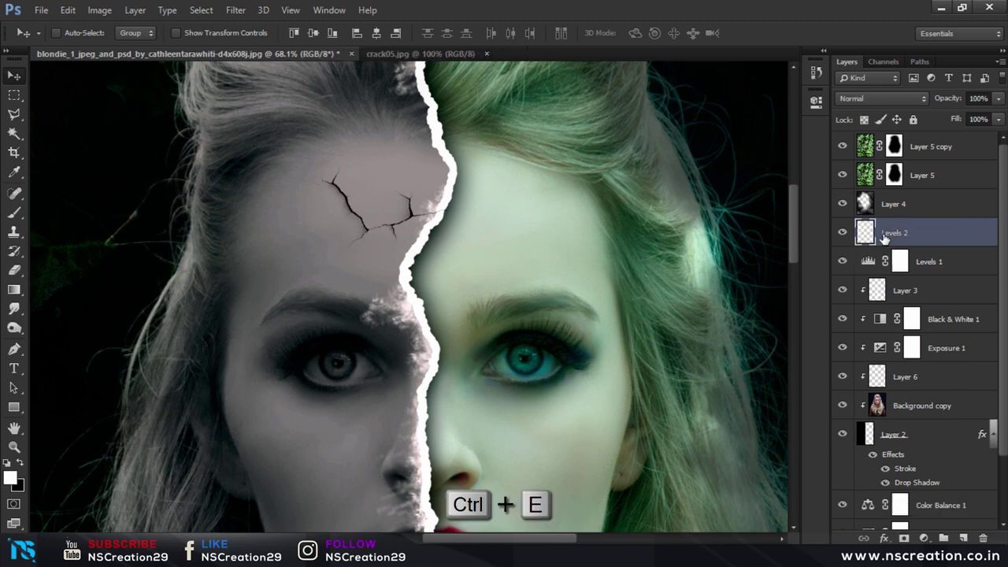
{"action": "left_click", "coordinate": [881, 99]}
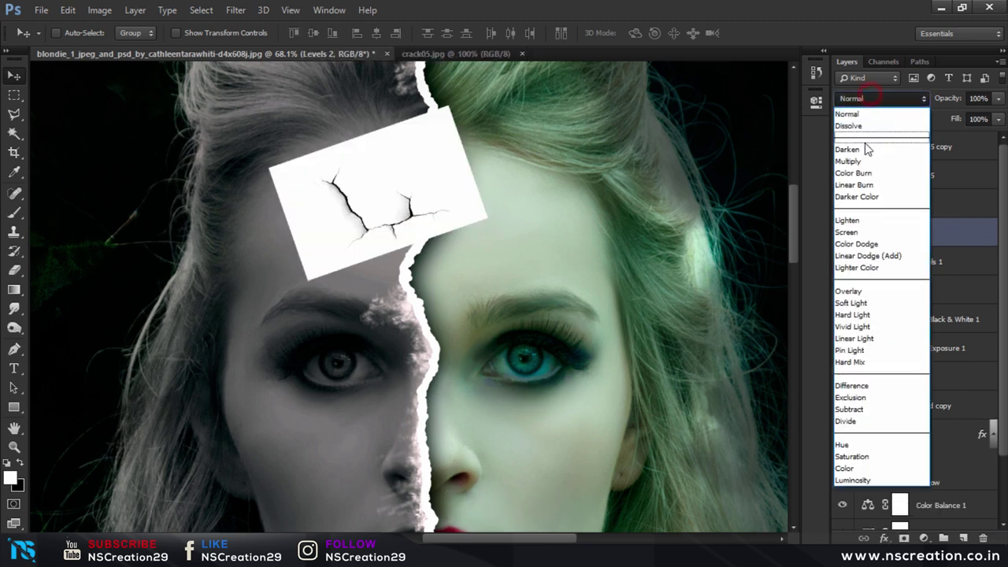
{"action": "left_click", "coordinate": [862, 161]}
{"action": "left_click_drag", "start_coordinate": [884, 227], "coordinate": [912, 364]}
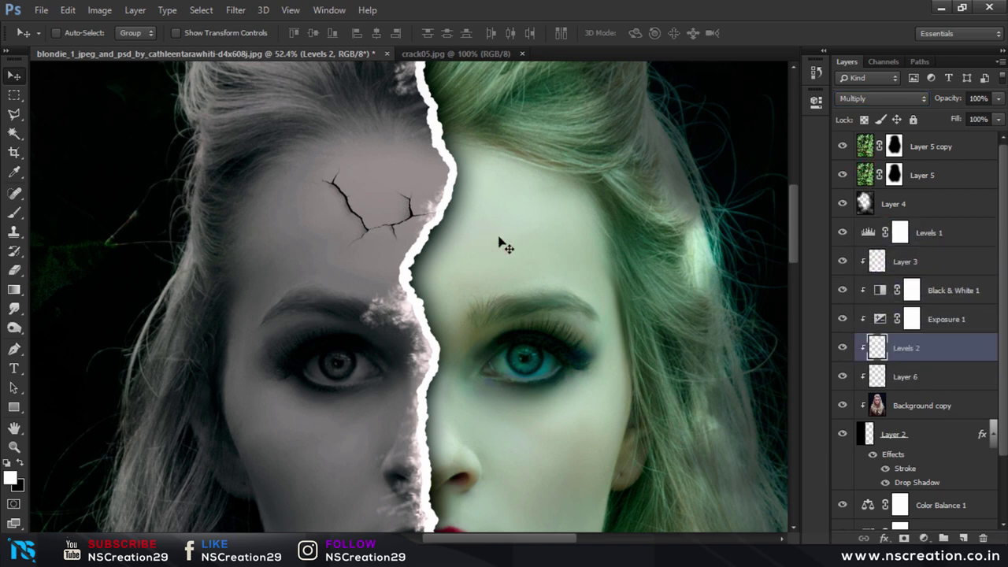
Scroll through the Layers panel and begin scaling the forehead crack
{"action": "scroll", "coordinate": [499, 245], "scroll_direction": "down", "scroll_amount": 2}
{"action": "scroll", "coordinate": [499, 238], "scroll_direction": "down", "scroll_amount": 2}
{"action": "scroll", "coordinate": [499, 239], "scroll_direction": "down", "scroll_amount": 2}
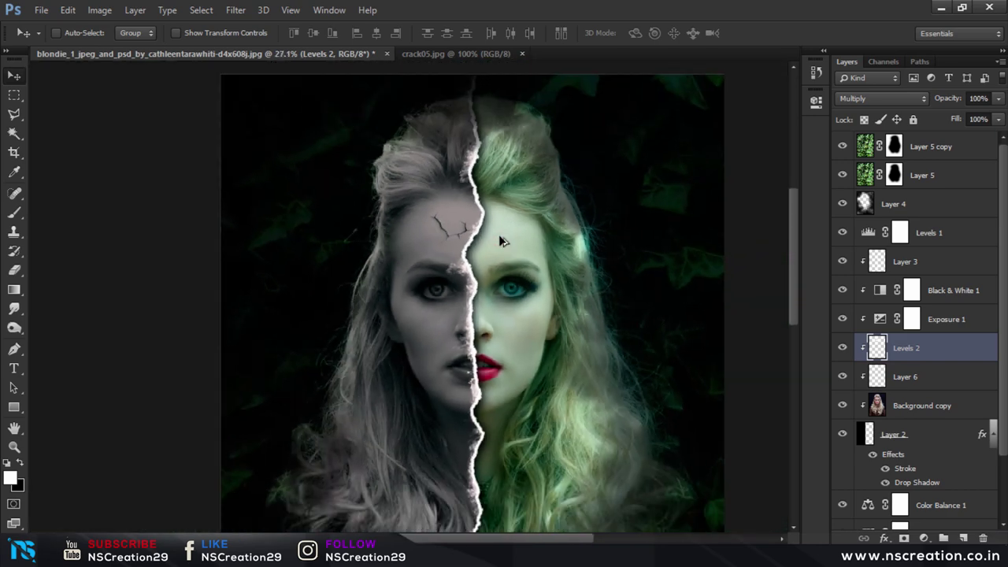
{"action": "scroll", "coordinate": [498, 240], "scroll_direction": "down", "scroll_amount": 2}
{"action": "scroll", "coordinate": [497, 244], "scroll_direction": "down", "scroll_amount": 1}
{"action": "scroll", "coordinate": [496, 251], "scroll_direction": "down", "scroll_amount": 1}
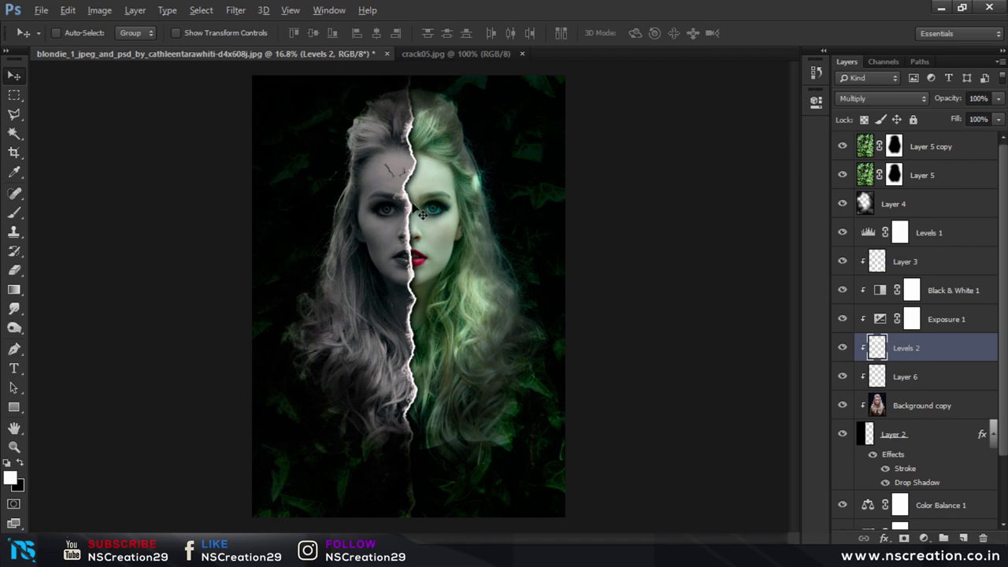
{"action": "scroll", "coordinate": [422, 214], "scroll_direction": "up", "scroll_amount": 1}
{"action": "scroll", "coordinate": [421, 213], "scroll_direction": "up", "scroll_amount": 1}
{"action": "scroll", "coordinate": [417, 210], "scroll_direction": "up", "scroll_amount": 1}
{"action": "scroll", "coordinate": [415, 208], "scroll_direction": "up", "scroll_amount": 2}
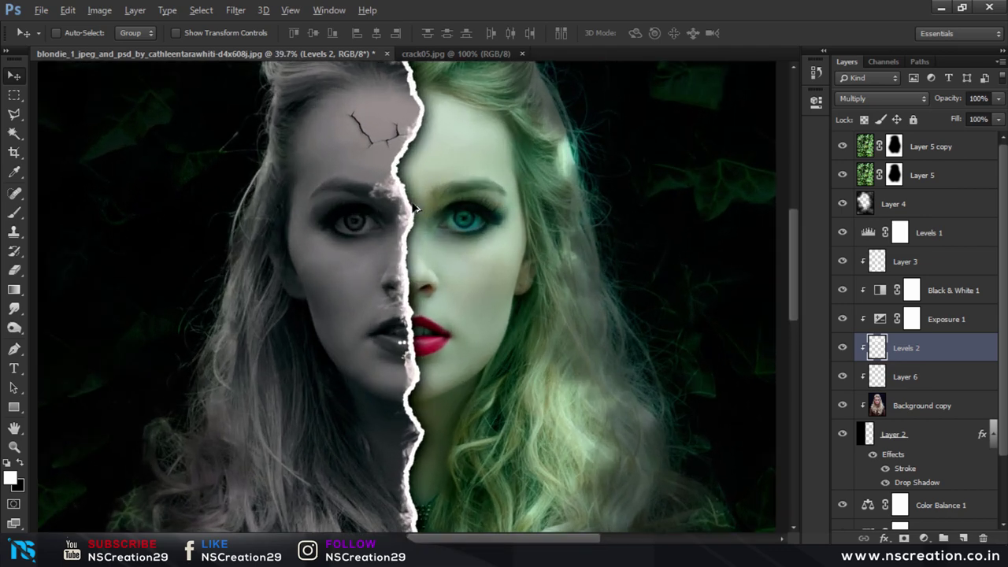
{"action": "key", "text": "alt"}
{"action": "key", "text": "ctrl+t"}
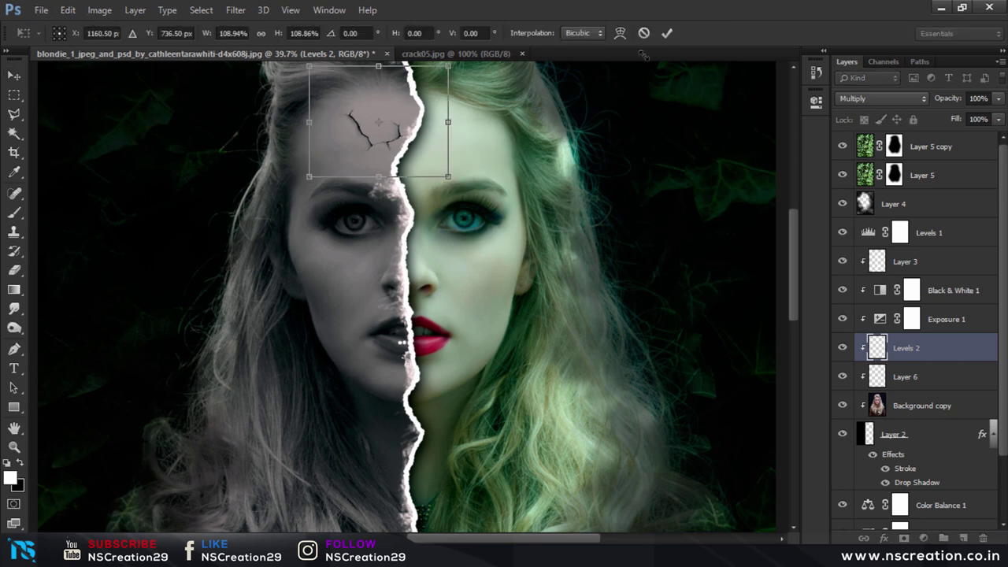
Apply the crack's resize, blend it with Multiply, and move it onto the cheek
{"action": "left_click", "coordinate": [666, 32]}
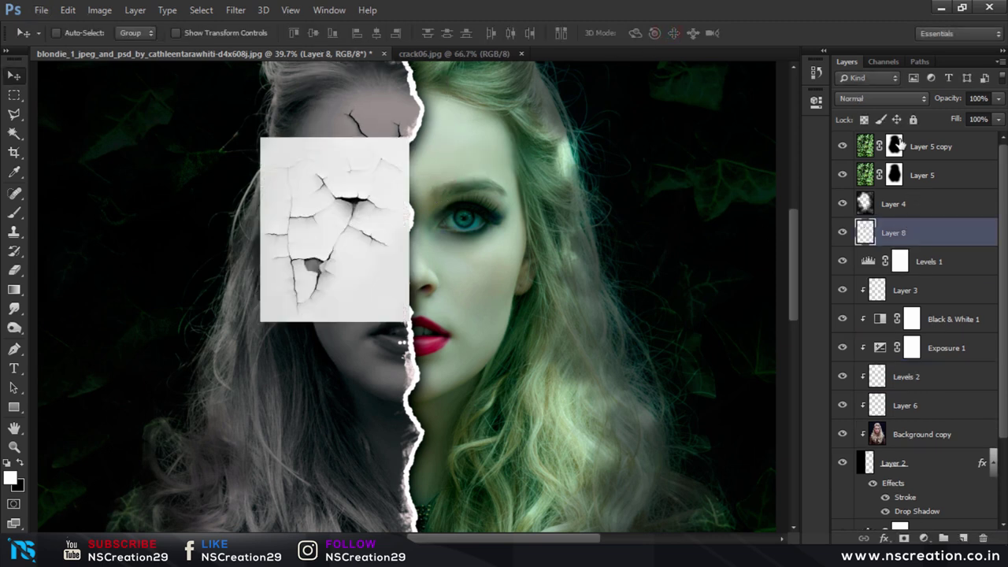
{"action": "left_click", "coordinate": [890, 99]}
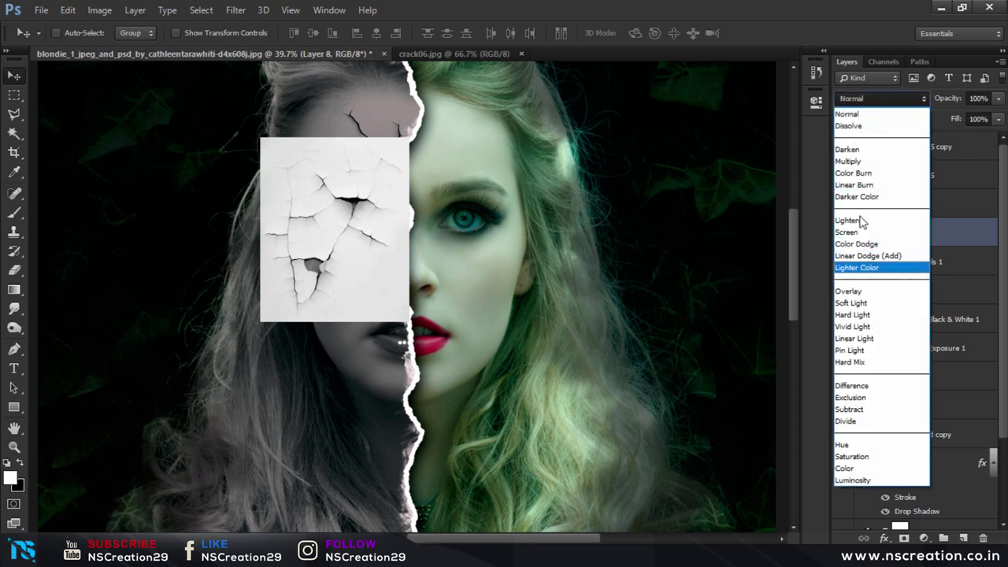
{"action": "left_click", "coordinate": [855, 161]}
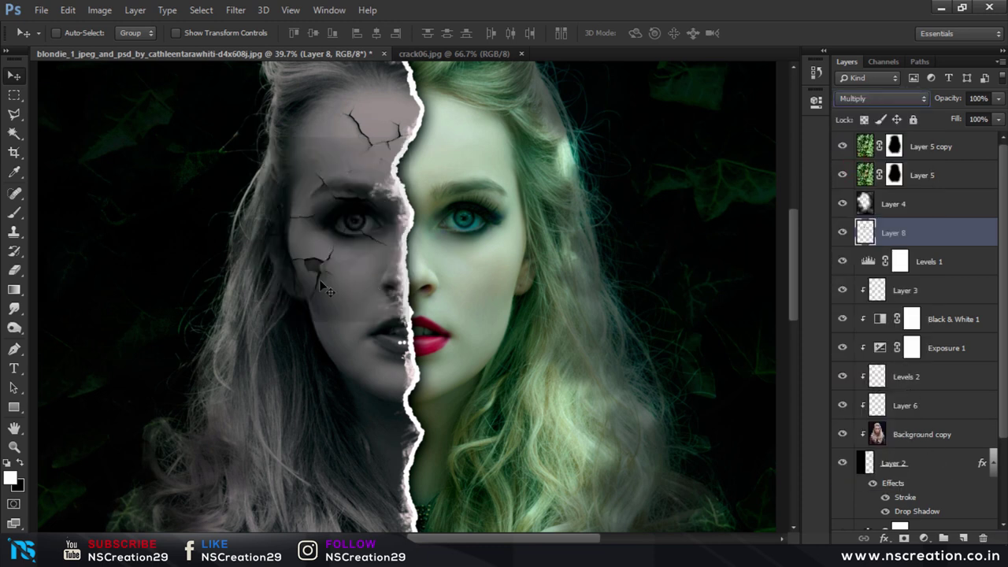
{"action": "left_click_drag", "start_coordinate": [325, 302], "coordinate": [356, 351]}
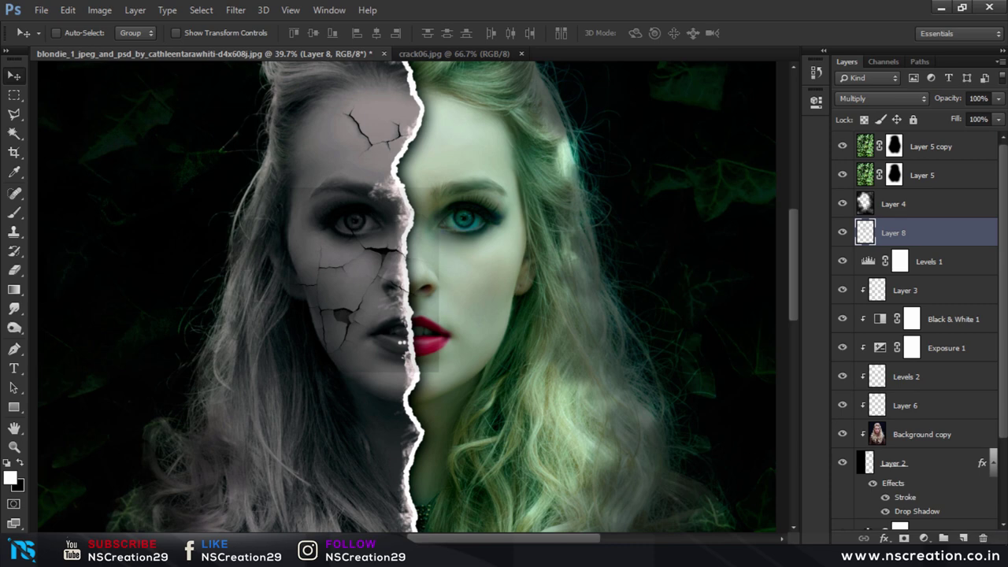
Add a clipped Levels 3 adjustment that slightly brightens the crack's highlights
{"action": "left_click", "coordinate": [925, 539]}
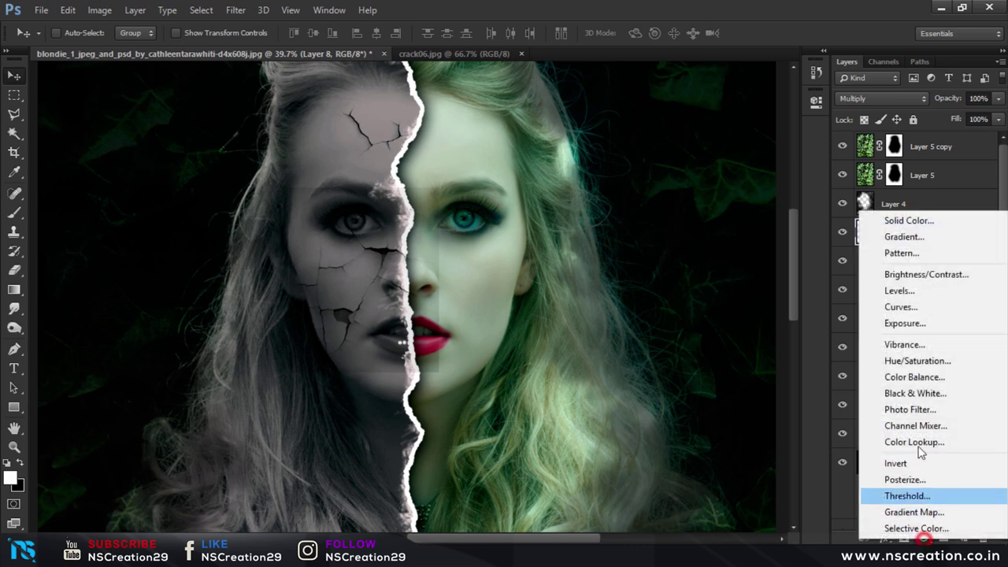
{"action": "left_click", "coordinate": [902, 291]}
{"action": "left_click", "coordinate": [687, 341]}
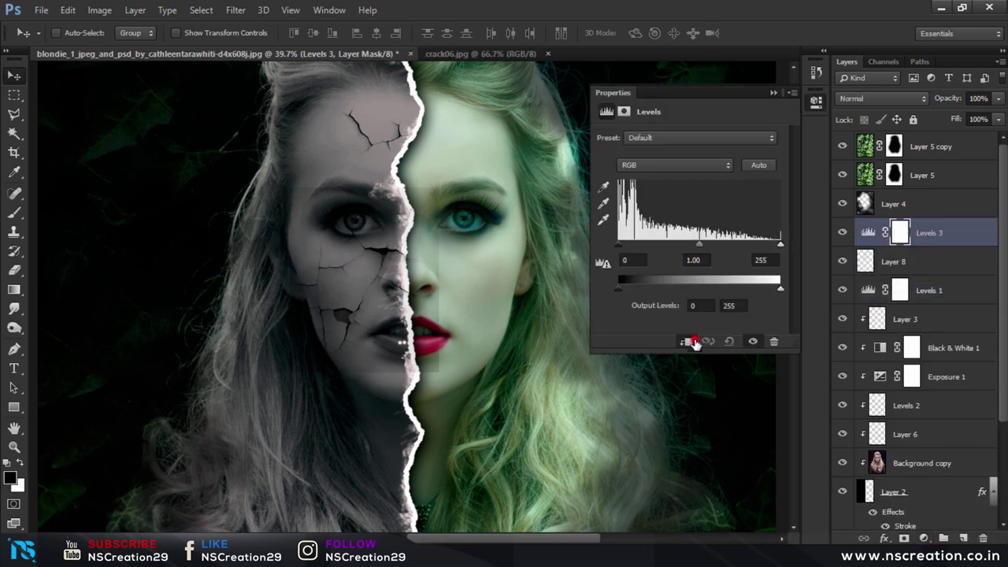
{"action": "left_click_drag", "start_coordinate": [772, 249], "coordinate": [754, 250]}
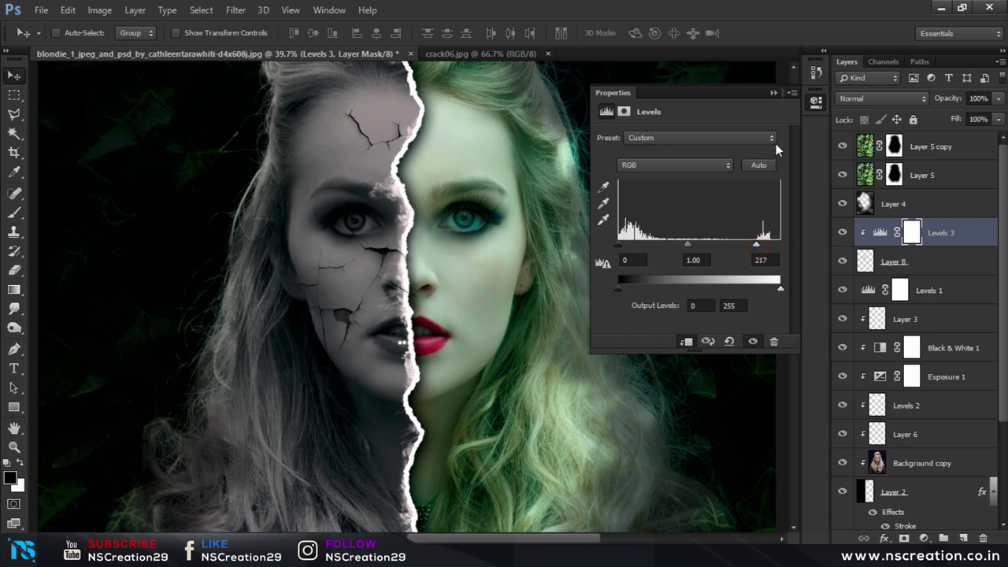
{"action": "left_click", "coordinate": [774, 92]}
Merge Levels 3 into the crack, settle on Multiply over Color Burn, and move it below Layer 6
{"action": "left_click", "coordinate": [887, 261], "text": "ctrl"}
{"action": "key", "text": "ctrl+e"}
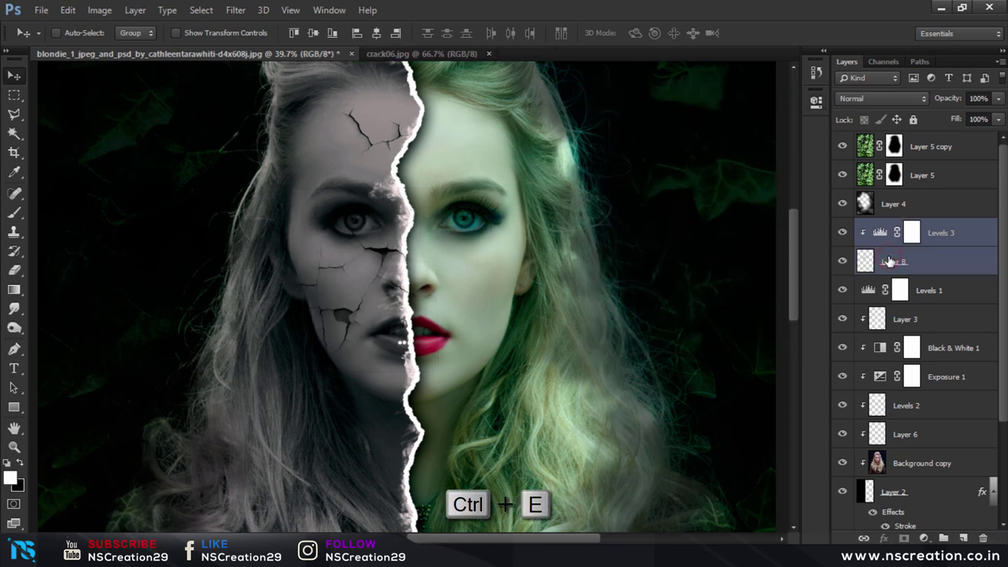
{"action": "left_click", "coordinate": [880, 99]}
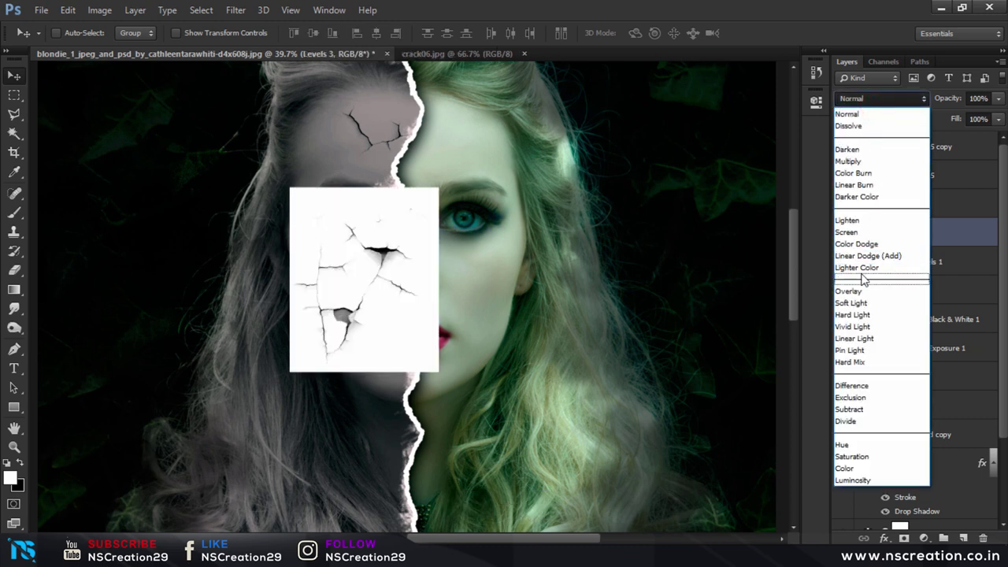
{"action": "left_click", "coordinate": [853, 173]}
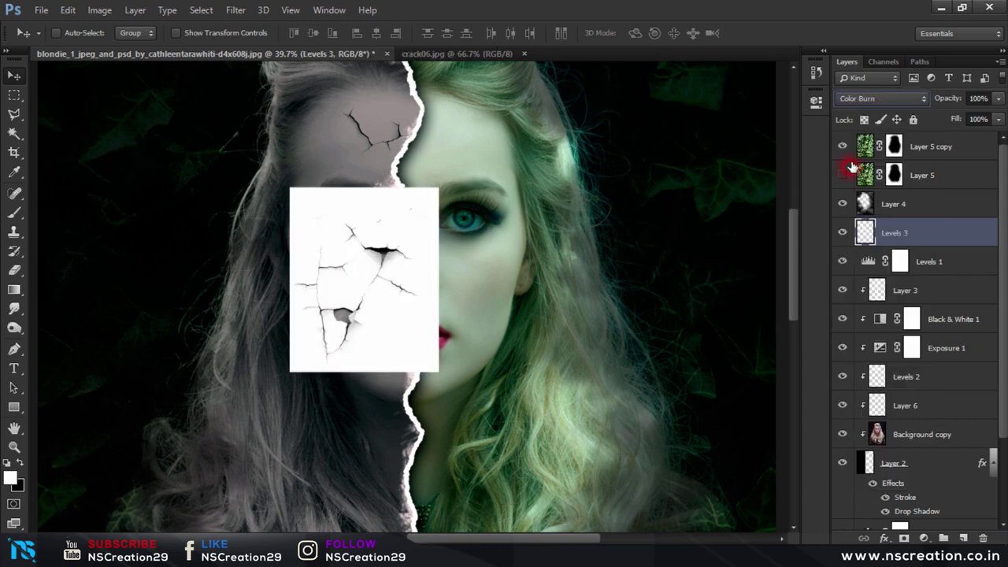
{"action": "left_click", "coordinate": [866, 100]}
{"action": "left_click", "coordinate": [854, 162]}
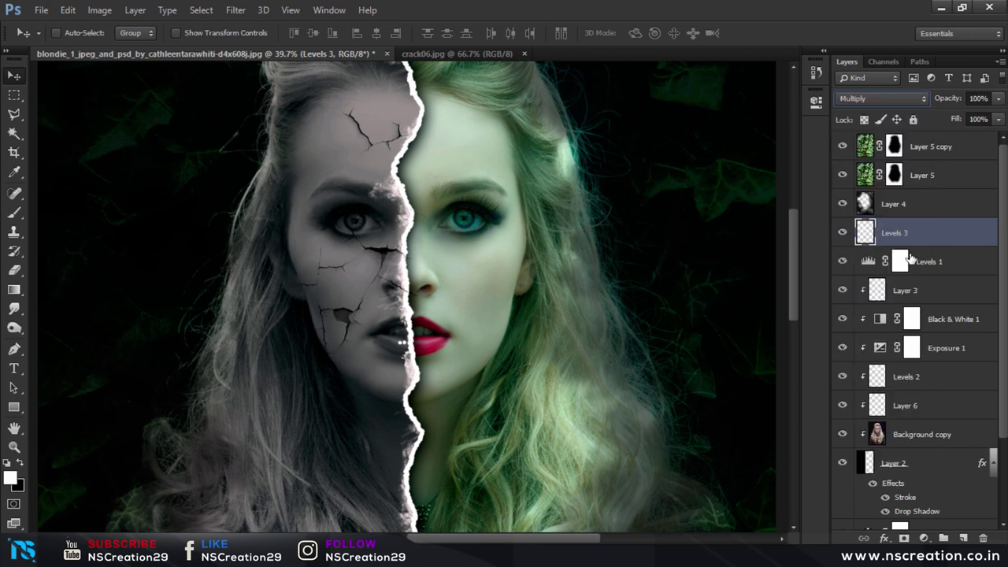
{"action": "left_click_drag", "start_coordinate": [912, 240], "coordinate": [936, 411]}
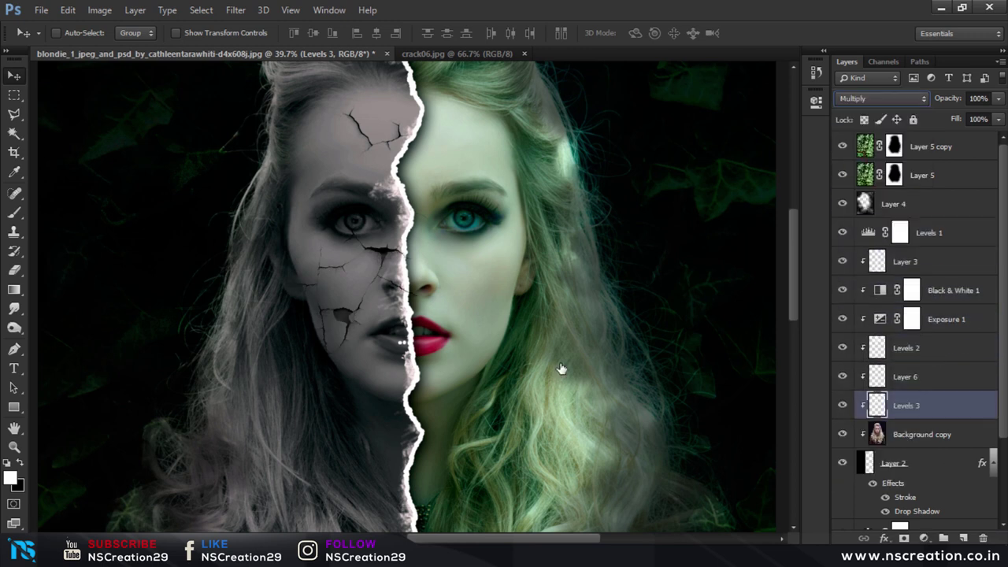
Scale the crack texture to about 80%, rotate it roughly -8°, and move it over the grey cheek
{"action": "key", "text": "ctrl+t"}
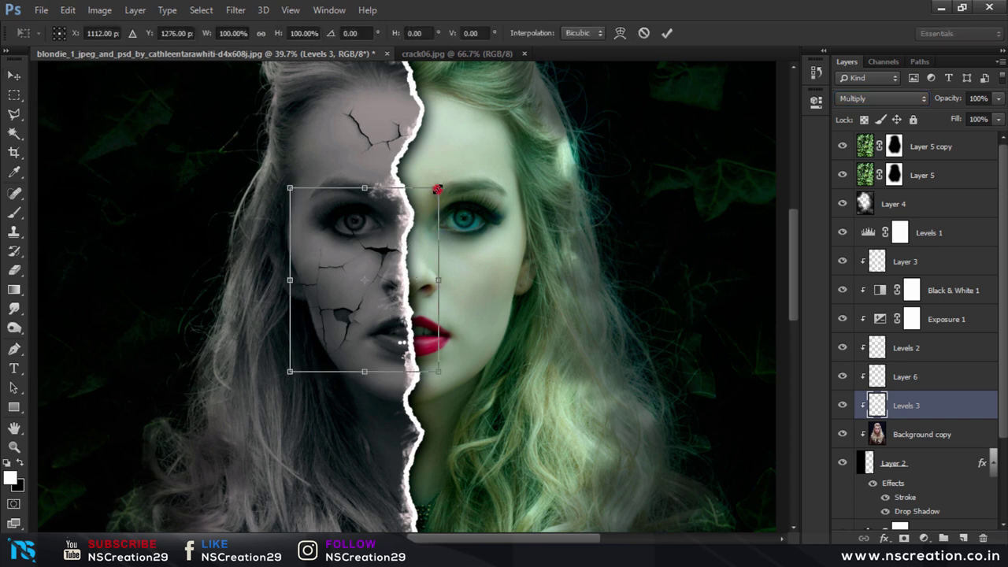
{"action": "mouse_move", "coordinate": [437, 189]}
{"action": "left_mouse_down"}
{"action": "mouse_move", "coordinate": [423, 228]}
{"action": "mouse_move", "coordinate": [428, 214]}
{"action": "left_mouse_up"}
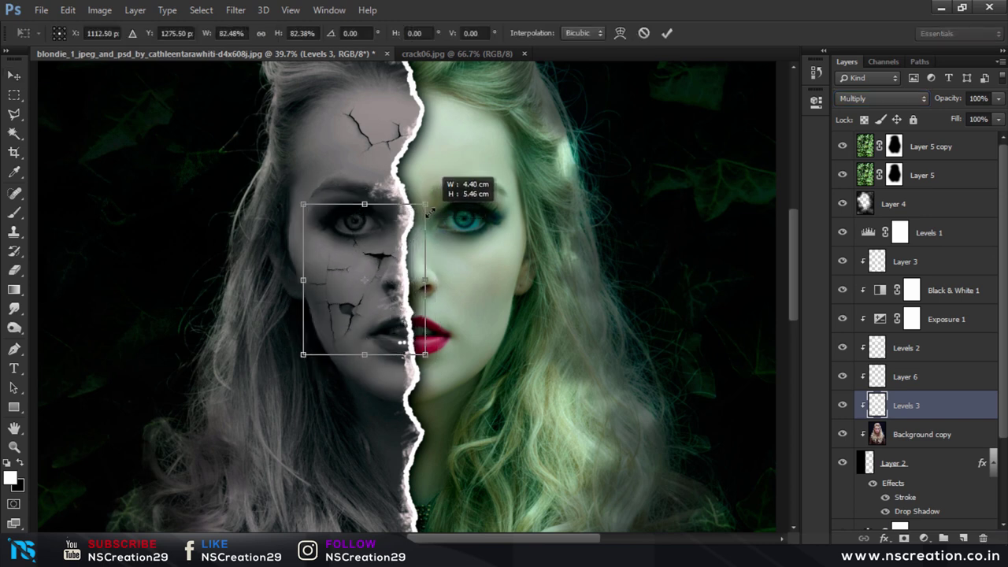
{"action": "left_click_drag", "start_coordinate": [477, 205], "coordinate": [485, 175]}
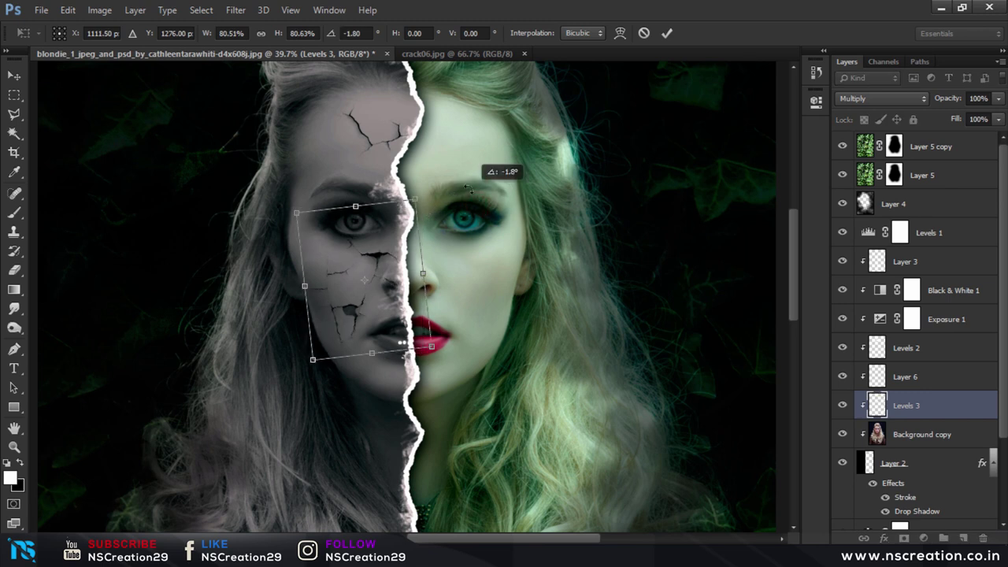
{"action": "left_click", "coordinate": [666, 33]}
{"action": "left_click_drag", "start_coordinate": [524, 216], "coordinate": [519, 227]}
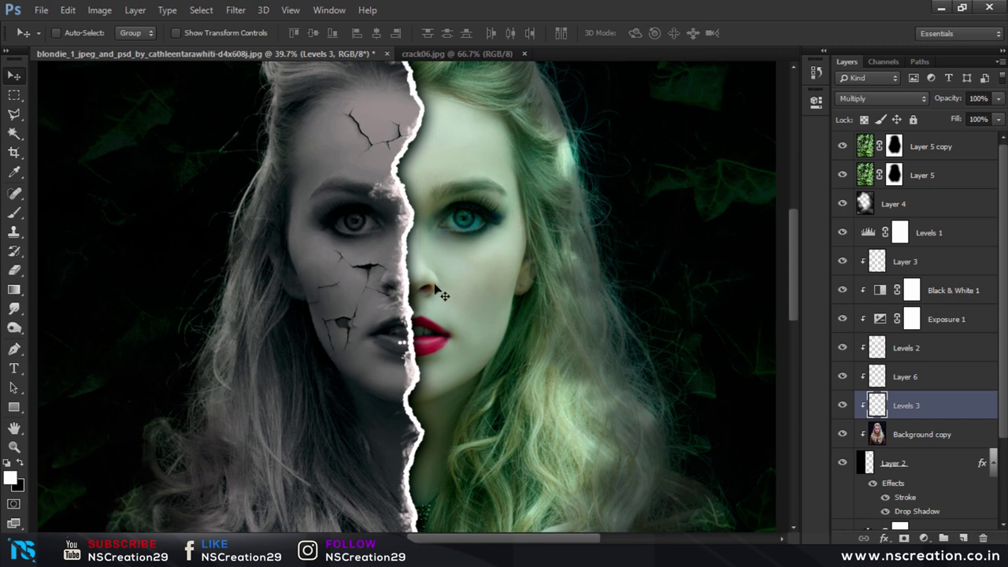
{"action": "scroll", "coordinate": [386, 299], "scroll_direction": "up", "scroll_amount": 2}
{"action": "scroll", "coordinate": [386, 299], "scroll_direction": "up", "scroll_amount": 1}
{"action": "scroll", "coordinate": [386, 300], "scroll_direction": "up", "scroll_amount": 1}
{"action": "scroll", "coordinate": [386, 300], "scroll_direction": "up", "scroll_amount": 1}
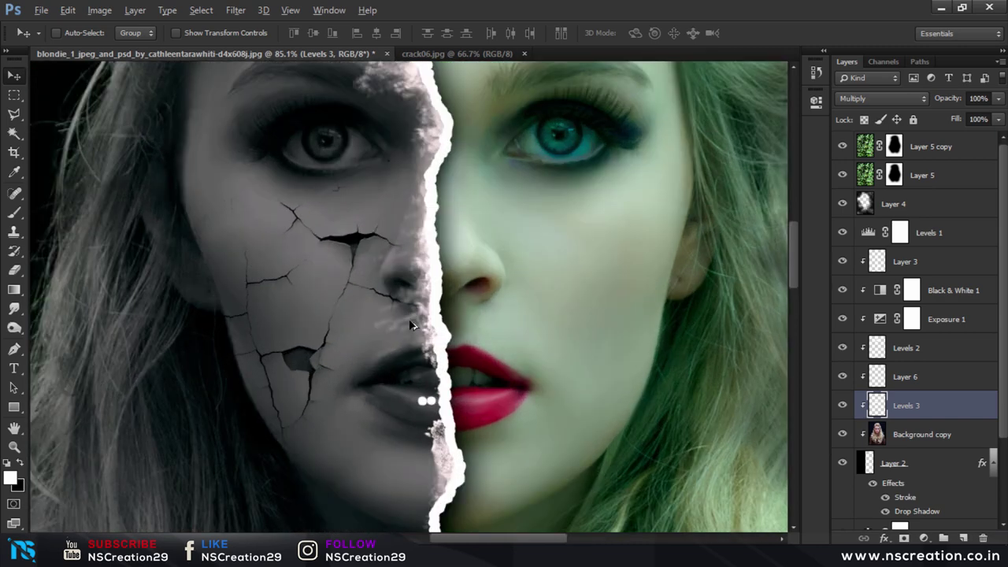
Add a layer mask to Levels 3 and brush out the cracks around the nostril and cheek edge
{"action": "left_click", "coordinate": [903, 539]}
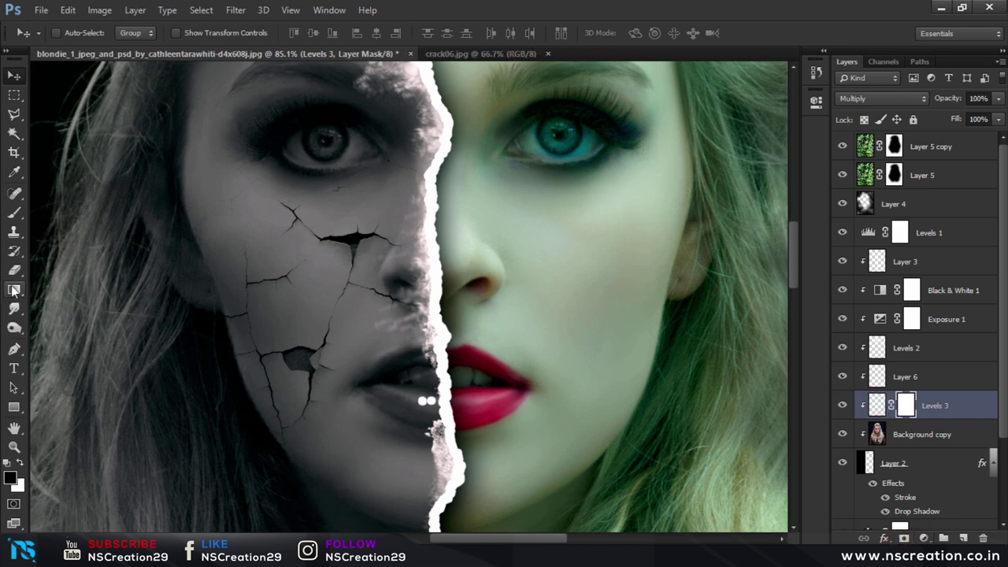
{"action": "left_click", "coordinate": [11, 213]}
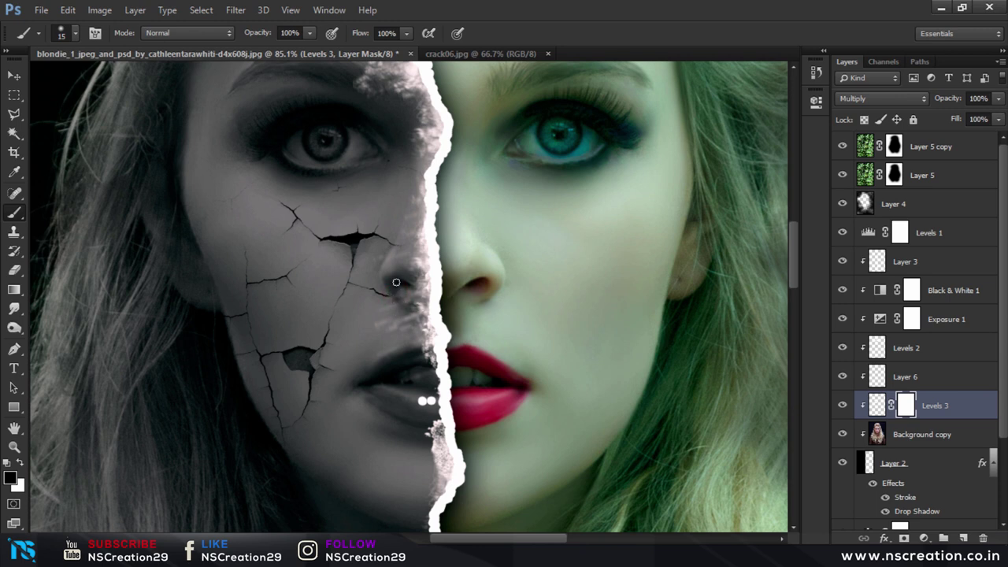
{"action": "left_click_drag", "start_coordinate": [399, 279], "coordinate": [403, 300]}
{"action": "left_click", "coordinate": [398, 300]}
{"action": "left_click", "coordinate": [396, 246]}
{"action": "left_click", "coordinate": [224, 315]}
{"action": "left_click", "coordinate": [230, 355]}
{"action": "left_click", "coordinate": [9, 75]}
{"action": "left_click", "coordinate": [262, 203]}
Type a white 'TWO SIDE' title in True Crimes font near the poster's bottom
{"action": "key", "text": "ctrl+0"}
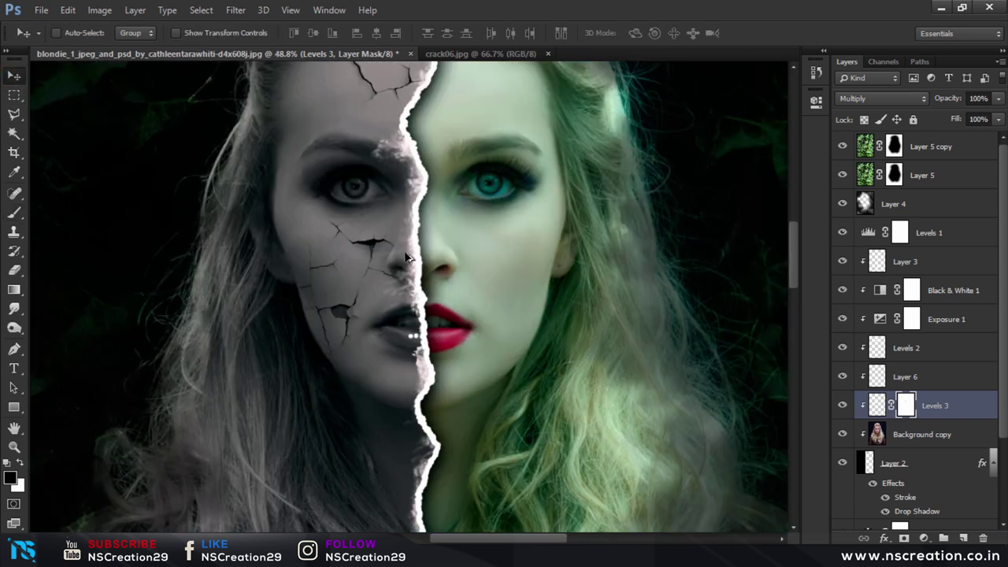
{"action": "scroll", "coordinate": [423, 259], "scroll_direction": "down", "scroll_amount": 2}
{"action": "scroll", "coordinate": [430, 262], "scroll_direction": "down", "scroll_amount": 2}
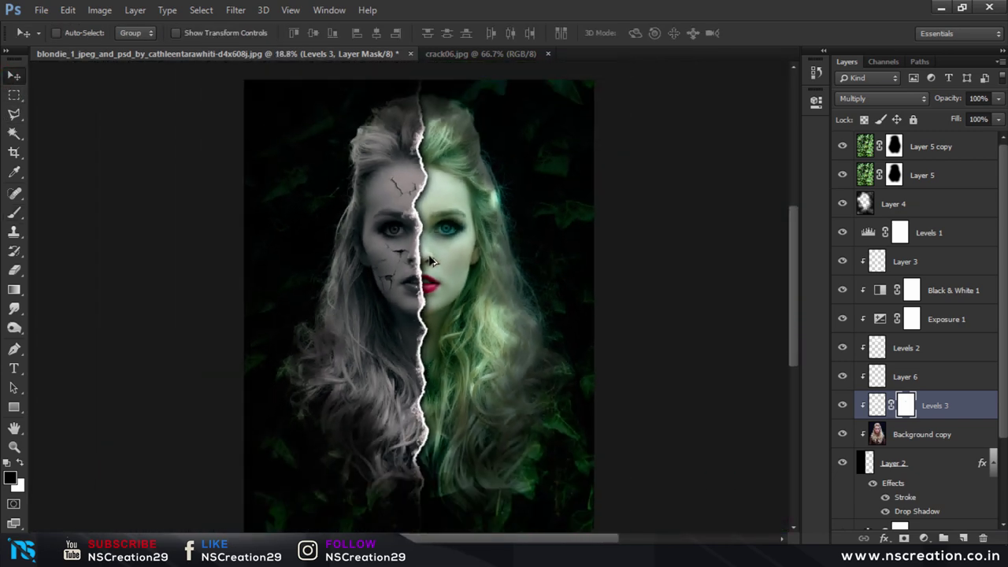
{"action": "scroll", "coordinate": [430, 261], "scroll_direction": "down", "scroll_amount": 1}
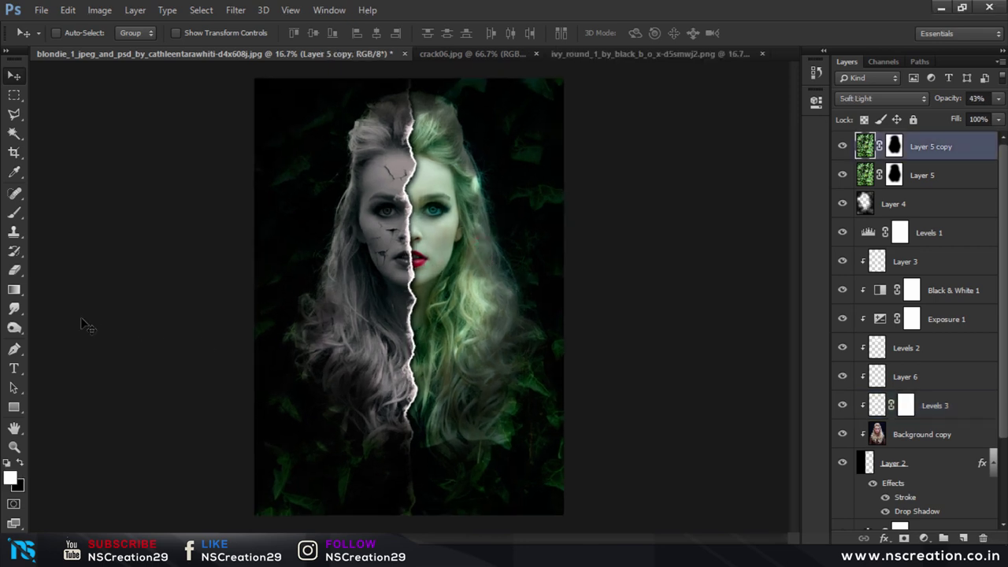
{"action": "left_click", "coordinate": [14, 368]}
{"action": "left_click", "coordinate": [360, 473]}
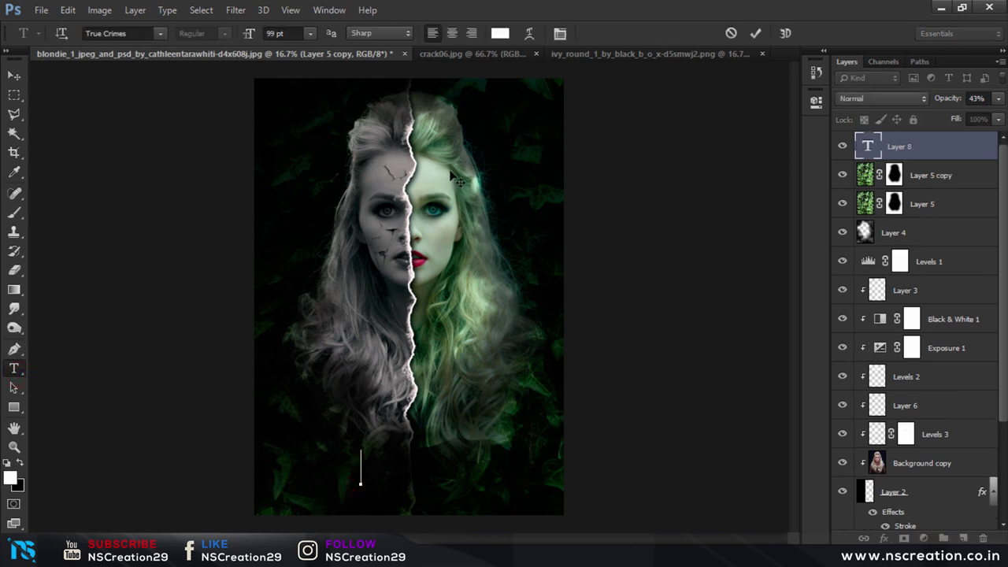
{"action": "type", "text": "T"}
{"action": "type", "text": "WO"}
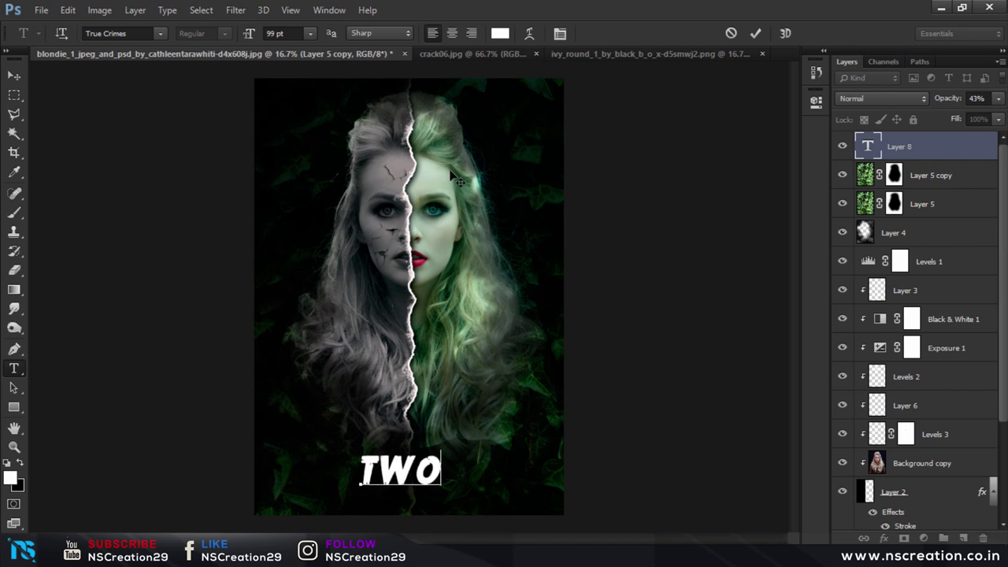
{"action": "type", "text": " S"}
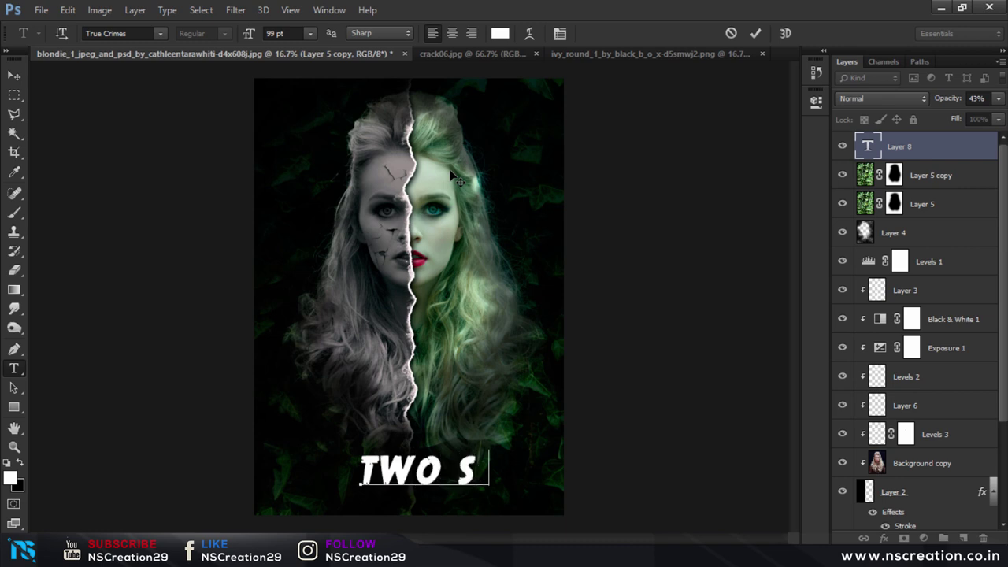
{"action": "type", "text": "IDE"}
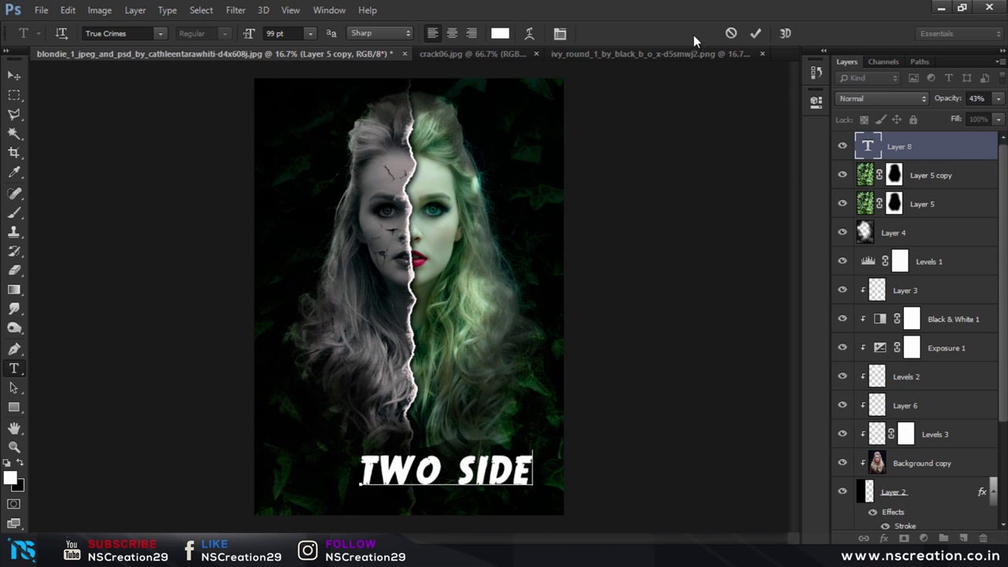
{"action": "left_click", "coordinate": [761, 36]}
Enlarge the TWO SIDE title to about 124% along the bottom edge and open its Layer Style
{"action": "left_click", "coordinate": [14, 76]}
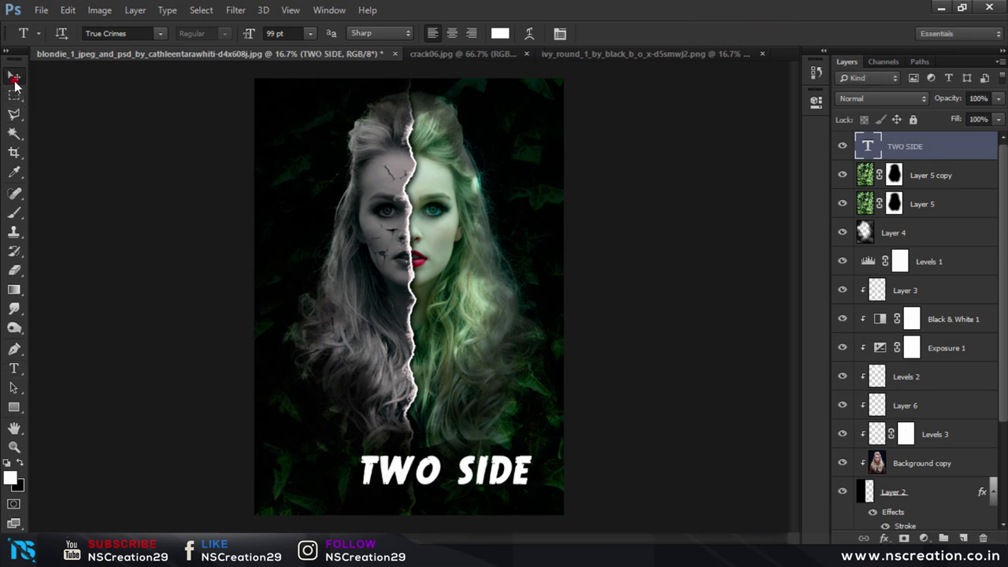
{"action": "key", "text": "ctrl+t"}
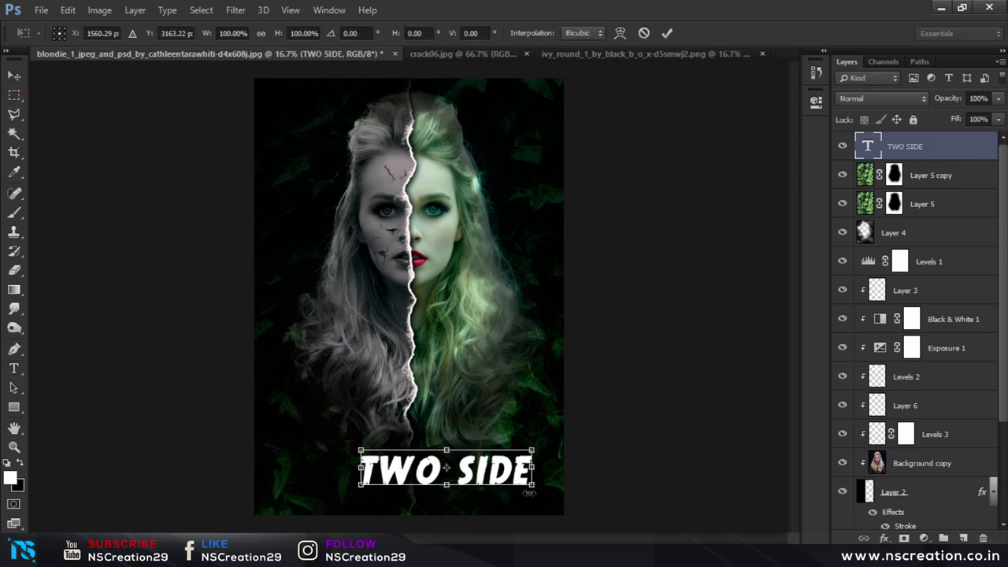
{"action": "mouse_move", "coordinate": [532, 488]}
{"action": "left_mouse_down"}
{"action": "mouse_move", "coordinate": [551, 498]}
{"action": "mouse_move", "coordinate": [504, 495]}
{"action": "left_mouse_up"}
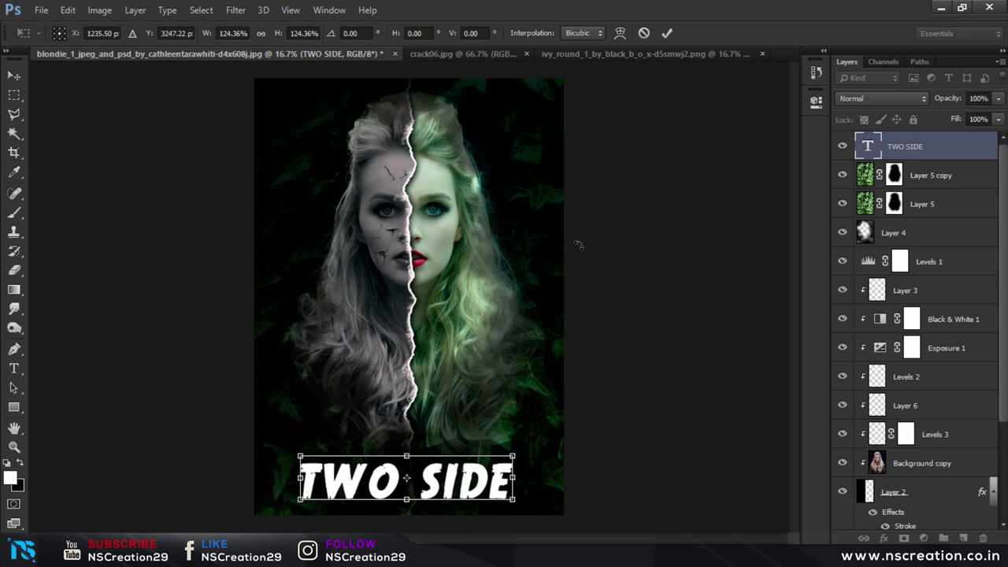
{"action": "key", "text": "Right"}
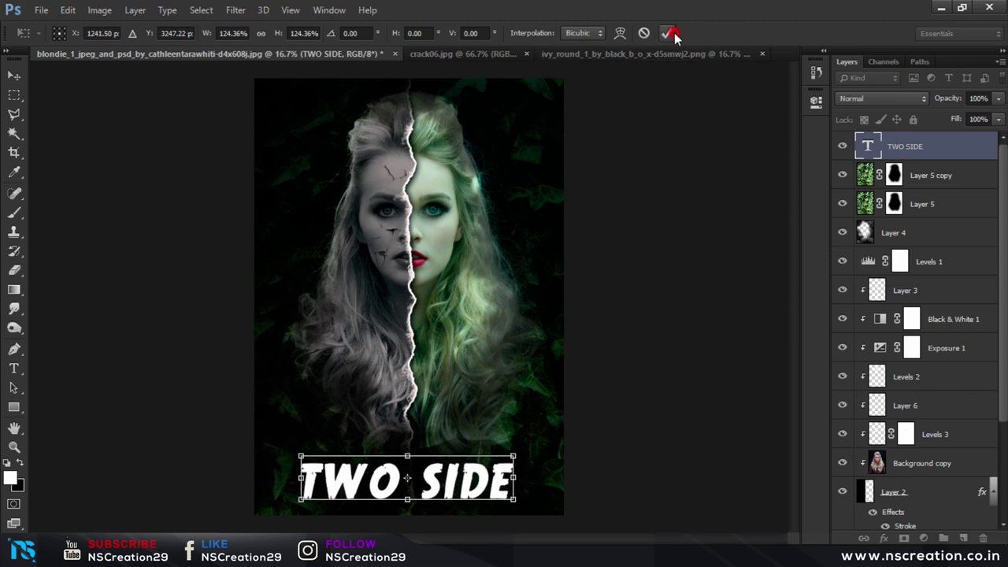
{"action": "left_click", "coordinate": [670, 33]}
{"action": "double_click", "coordinate": [966, 157]}
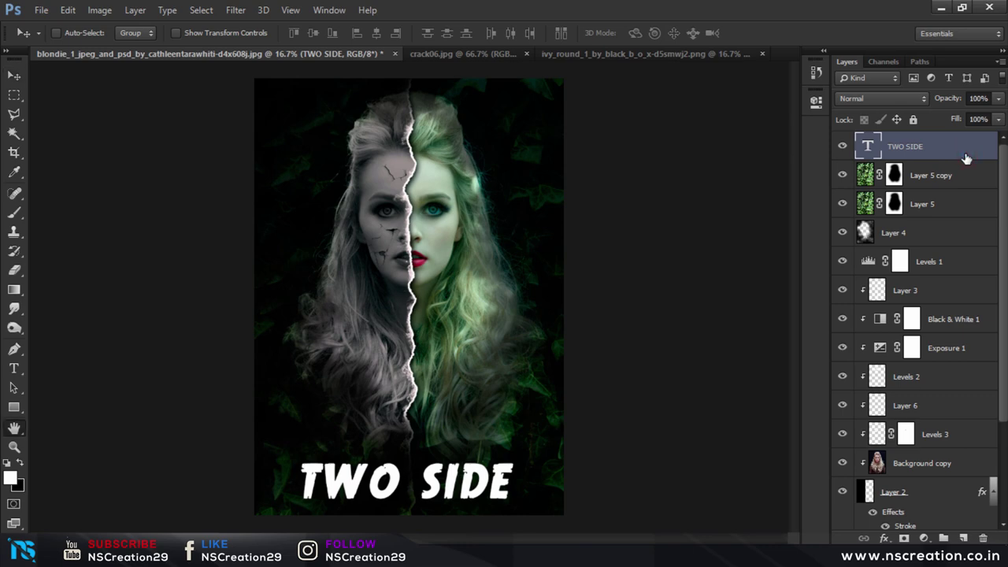
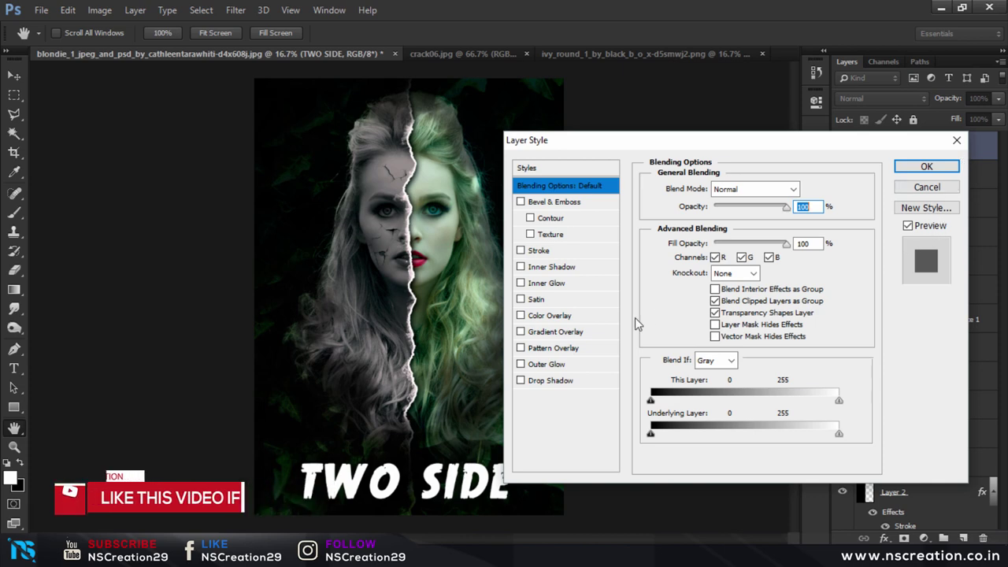
Change the title's Color Overlay to a darkened green (577c4d) sampled from the image
{"action": "left_click", "coordinate": [556, 317]}
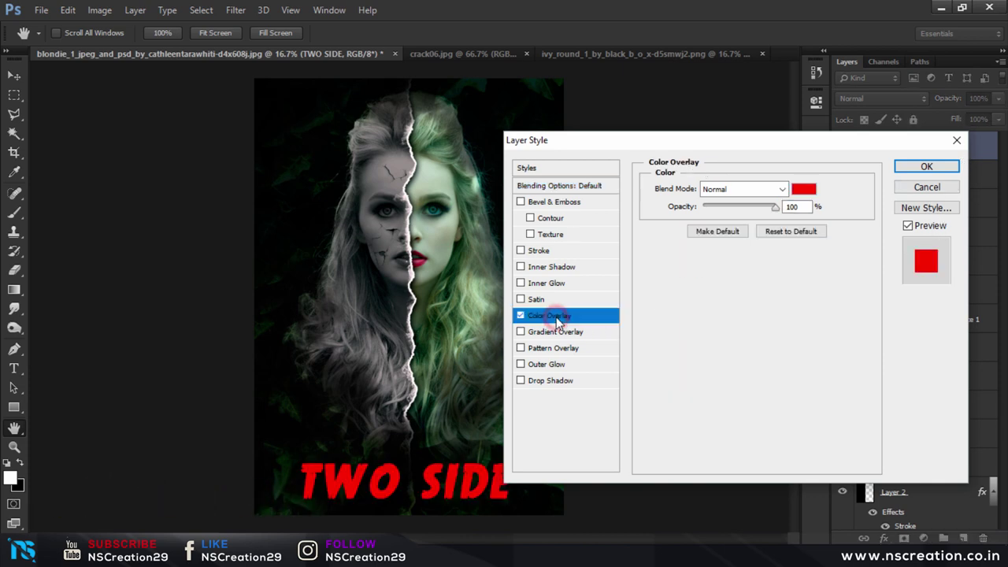
{"action": "left_click", "coordinate": [804, 189]}
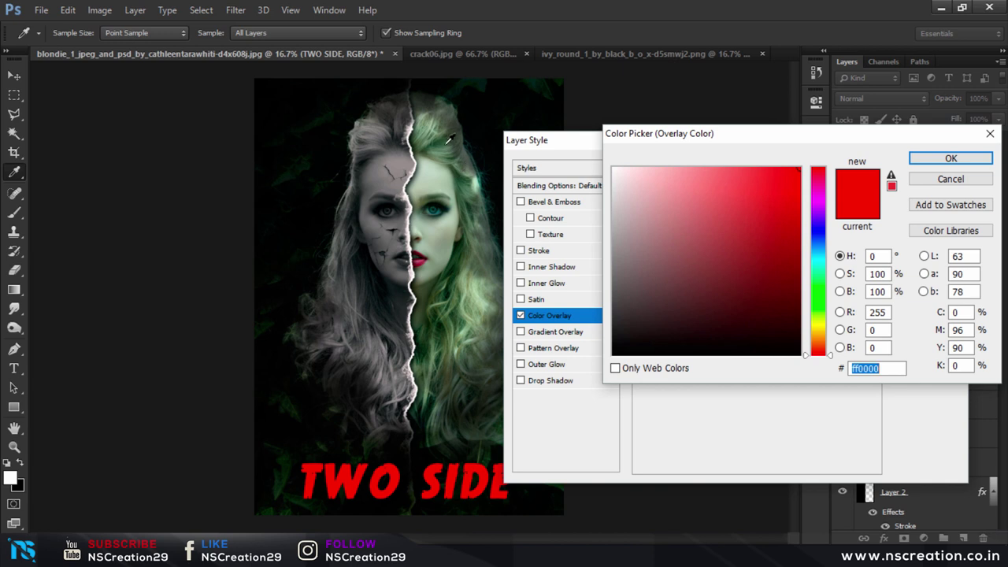
{"action": "left_click", "coordinate": [432, 131]}
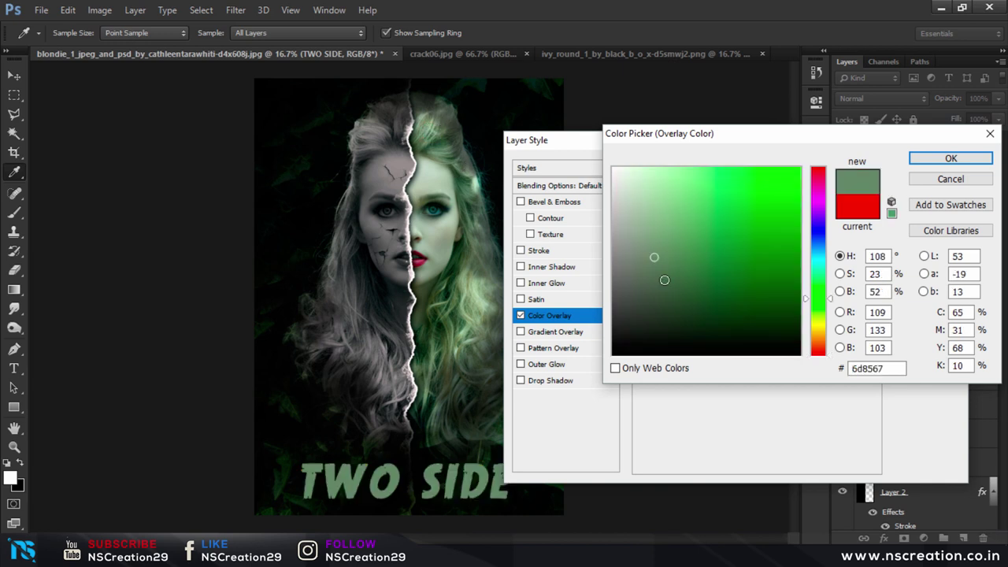
{"action": "left_click_drag", "start_coordinate": [659, 288], "coordinate": [679, 266]}
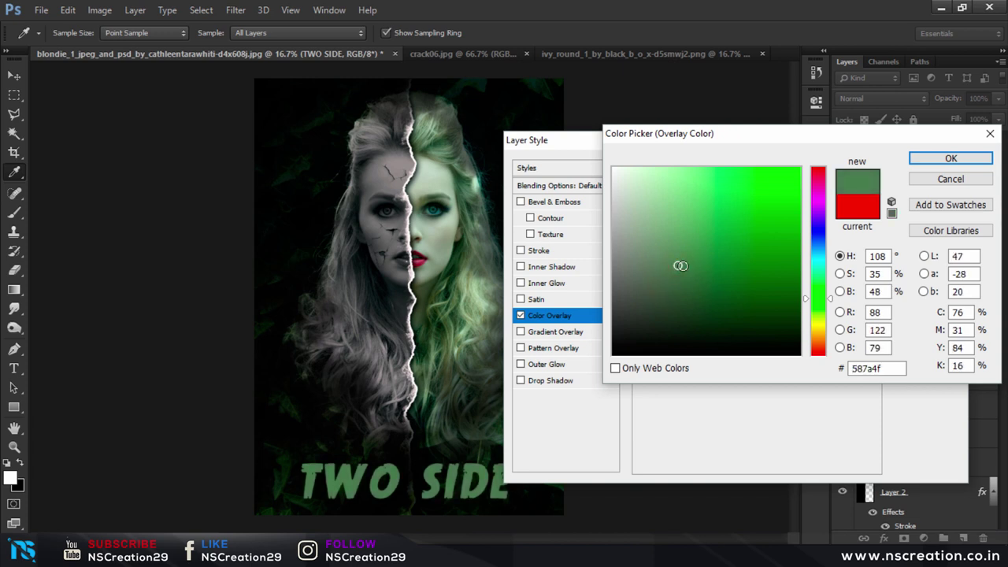
{"action": "left_click", "coordinate": [951, 158]}
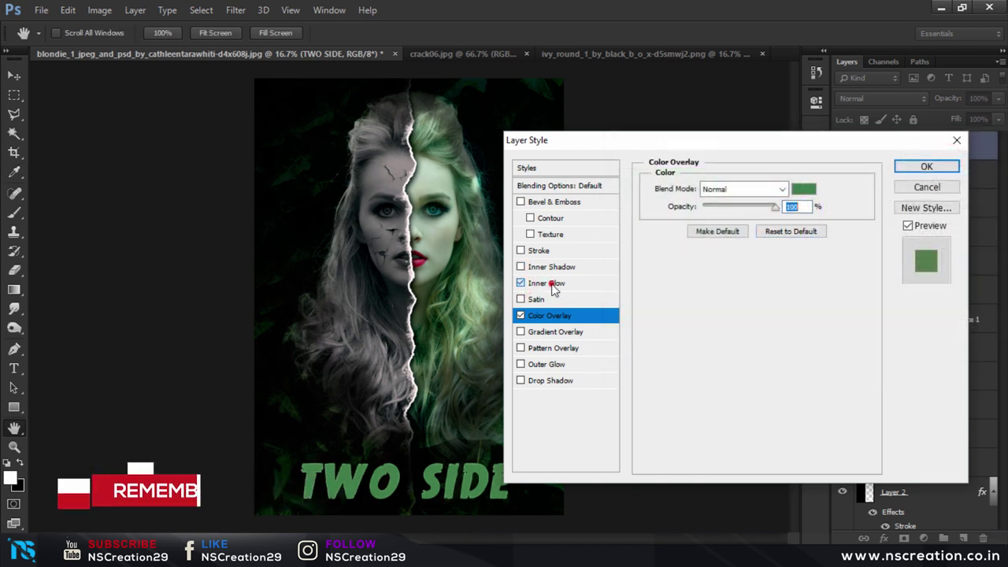
Enable Inner Glow on the title, using a dark green sampled from the image
{"action": "left_click", "coordinate": [549, 285]}
{"action": "left_click", "coordinate": [683, 241]}
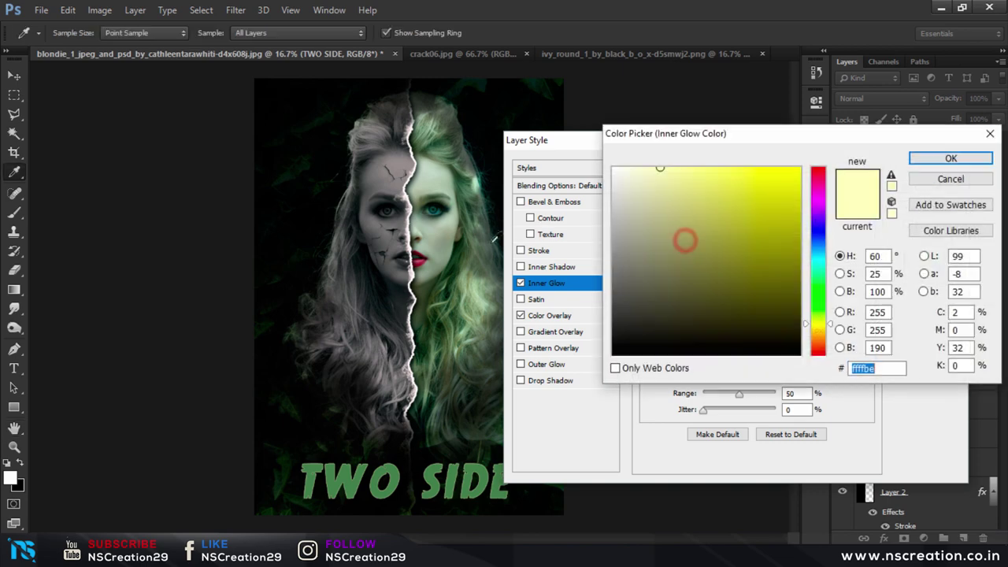
{"action": "left_click", "coordinate": [453, 192]}
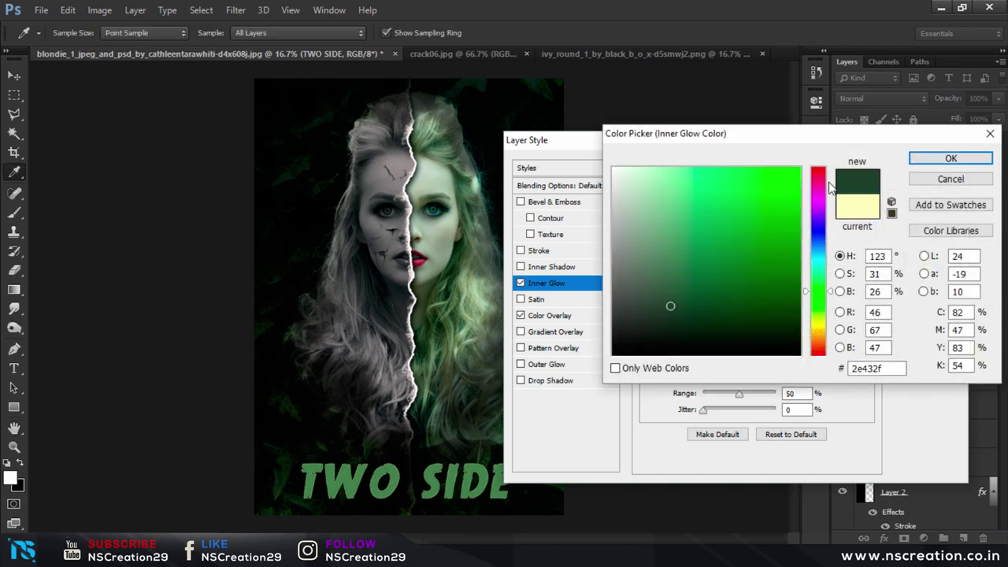
{"action": "left_click", "coordinate": [923, 161]}
Set the Inner Glow to Normal blending, 14% choke and 40 px size
{"action": "left_click", "coordinate": [757, 189]}
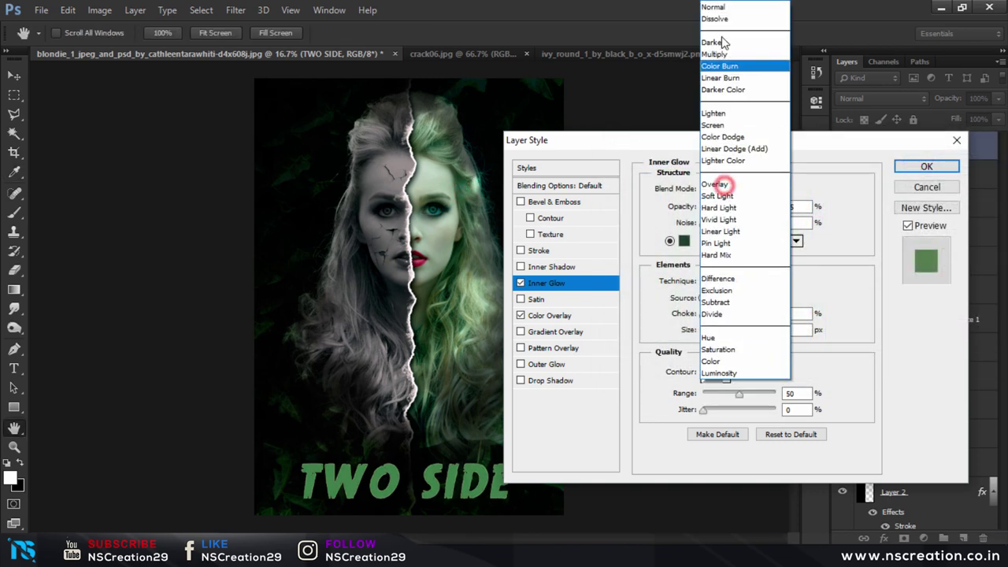
{"action": "left_click", "coordinate": [722, 11]}
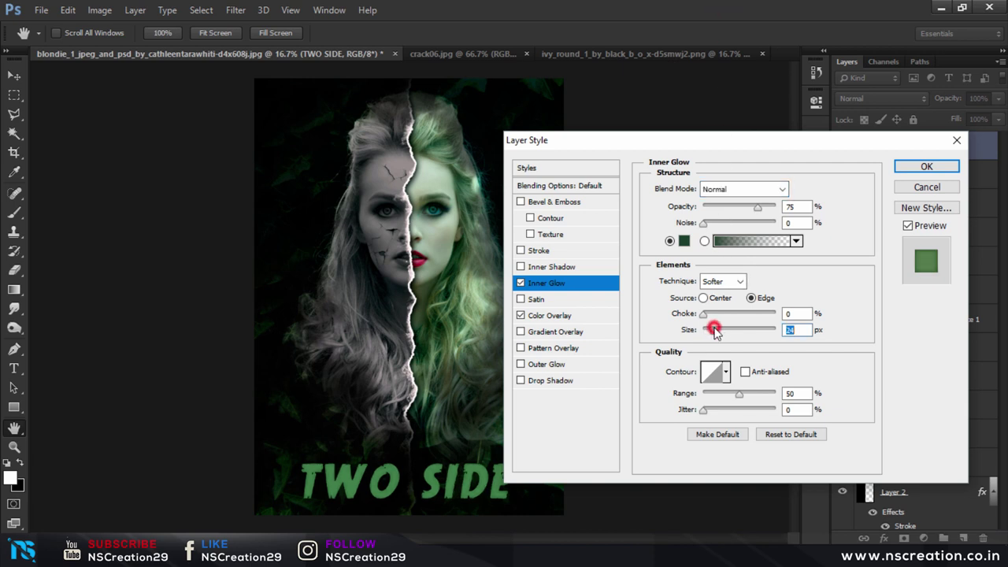
{"action": "left_click_drag", "start_coordinate": [712, 330], "coordinate": [719, 331]}
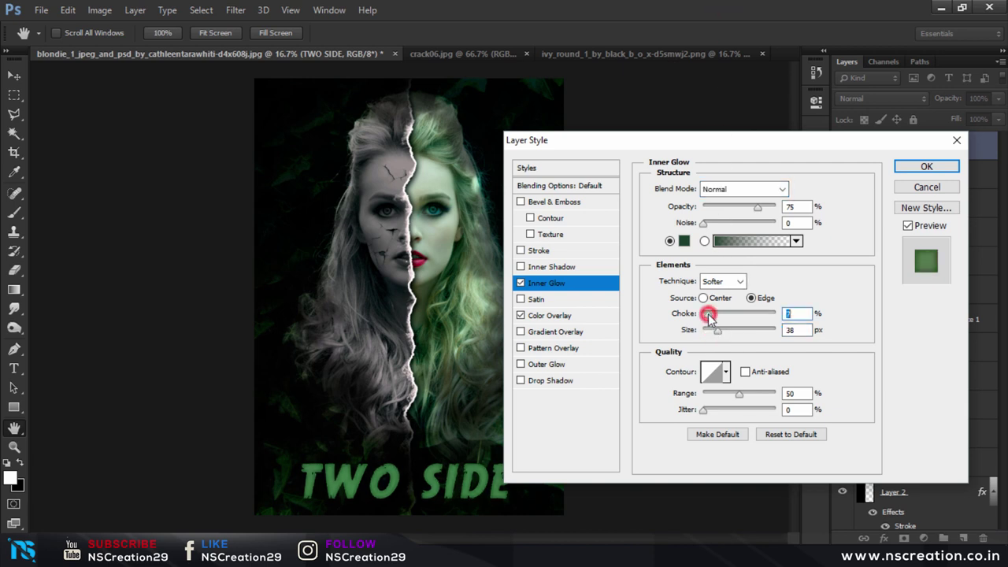
{"action": "left_click_drag", "start_coordinate": [708, 314], "coordinate": [724, 332]}
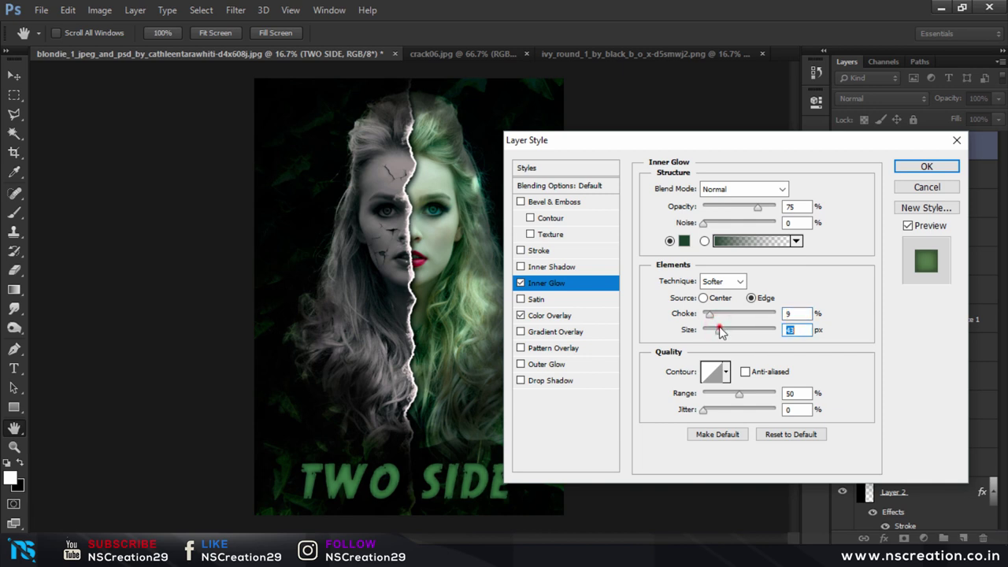
{"action": "left_click", "coordinate": [721, 331]}
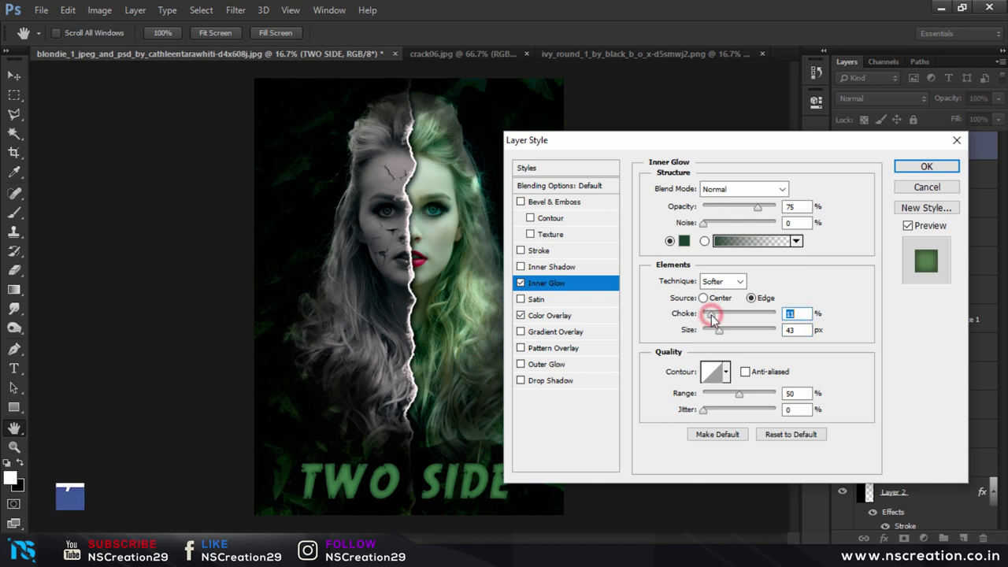
{"action": "left_click_drag", "start_coordinate": [719, 329], "coordinate": [714, 318]}
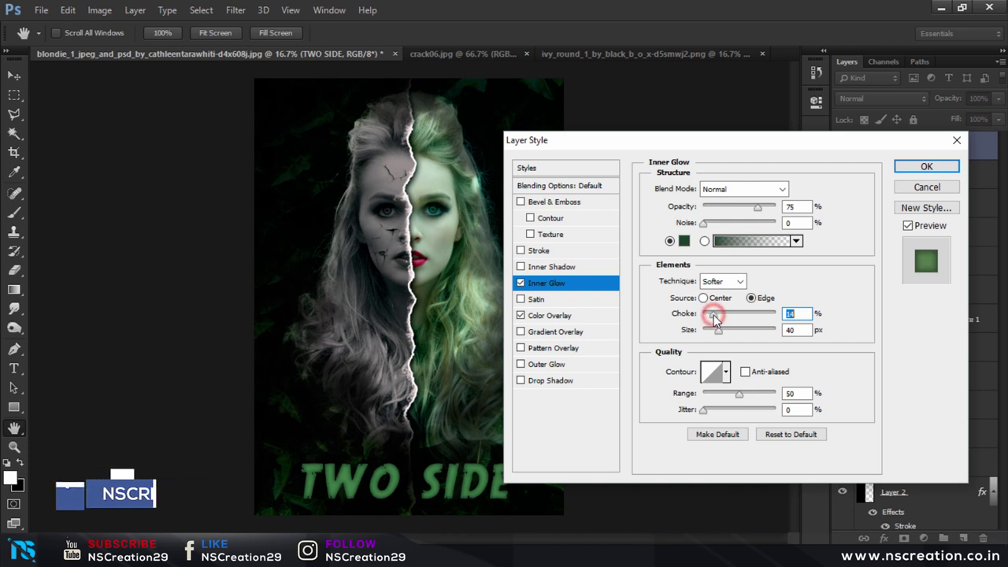
Enable Outer Glow on the title, using a dark green sampled from the image
{"action": "left_click", "coordinate": [536, 365]}
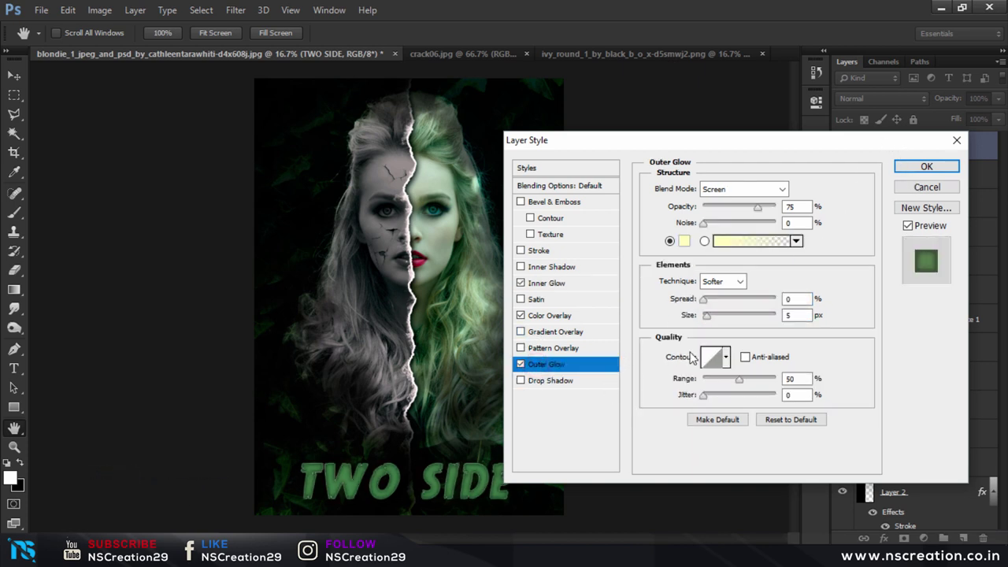
{"action": "left_click", "coordinate": [690, 241]}
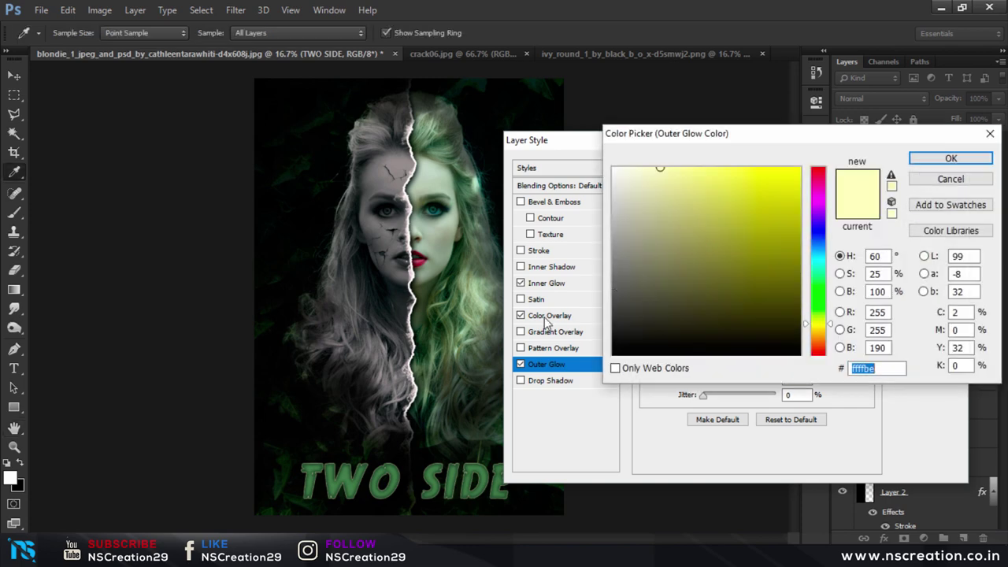
{"action": "left_click", "coordinate": [465, 180]}
{"action": "left_click", "coordinate": [938, 156]}
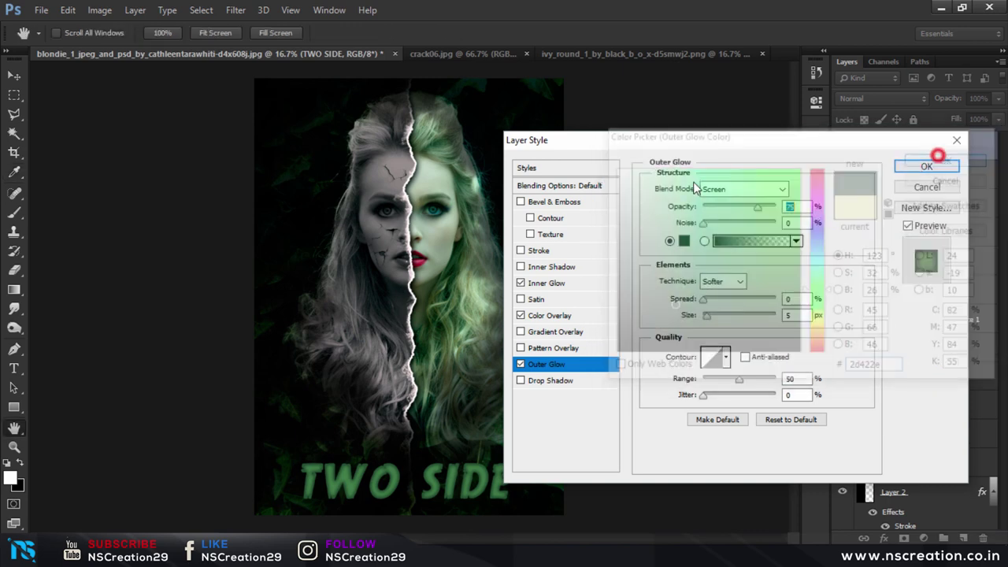
Set the Outer Glow to Normal blending and about 10 px size, then apply the layer style
{"action": "left_click", "coordinate": [720, 189]}
{"action": "left_click", "coordinate": [719, 8]}
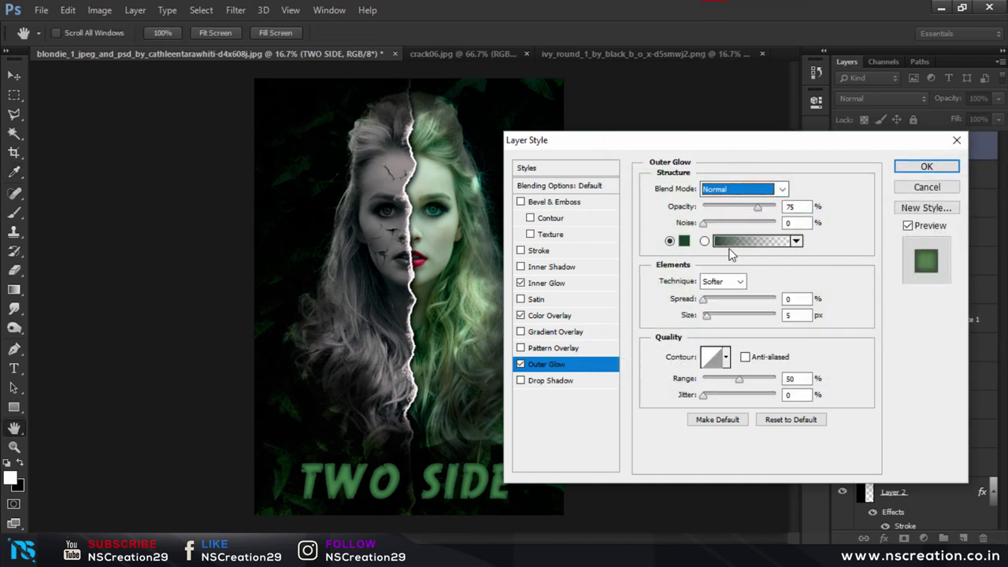
{"action": "left_click_drag", "start_coordinate": [721, 316], "coordinate": [709, 316]}
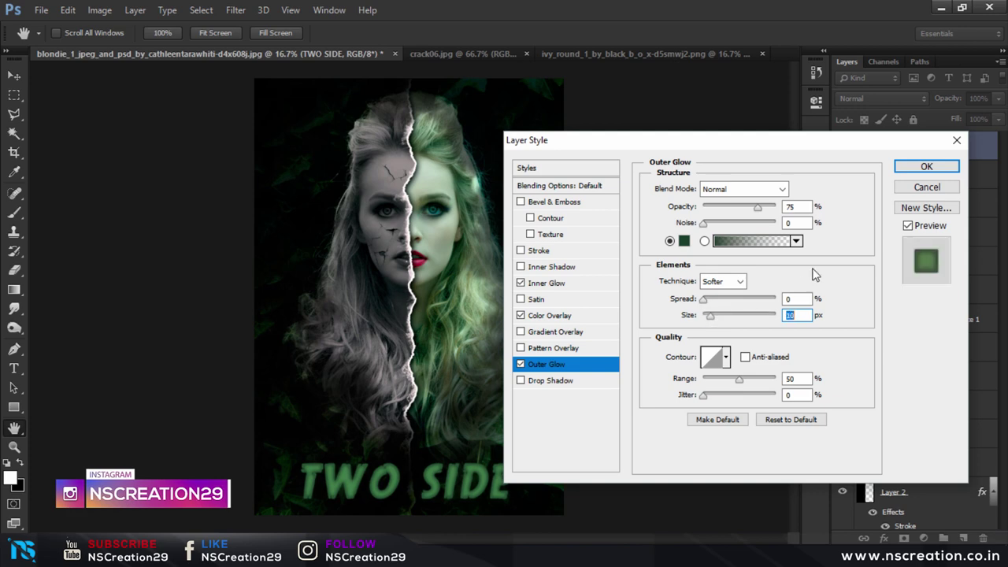
{"action": "left_click", "coordinate": [930, 168]}
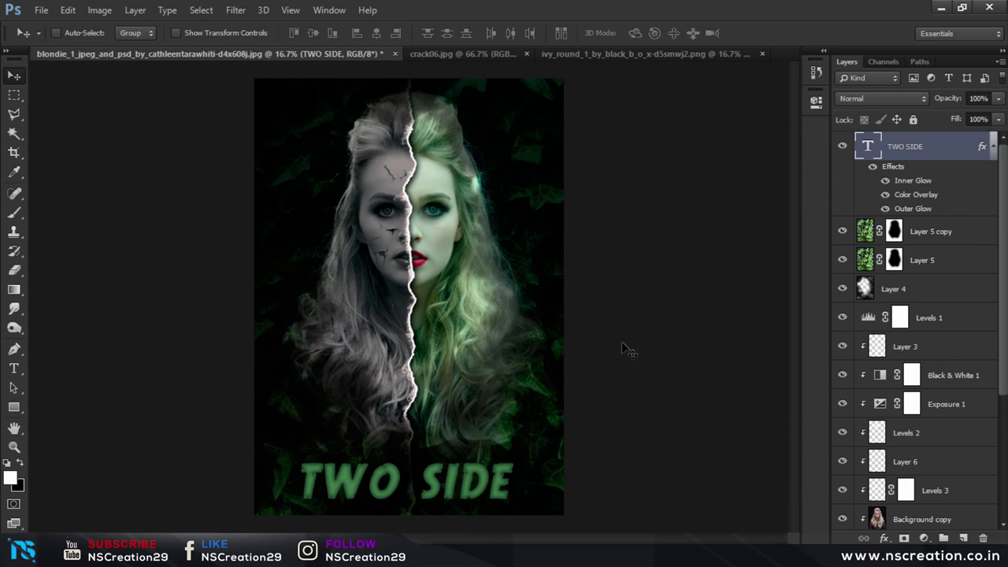
{"action": "left_click", "coordinate": [622, 343]}
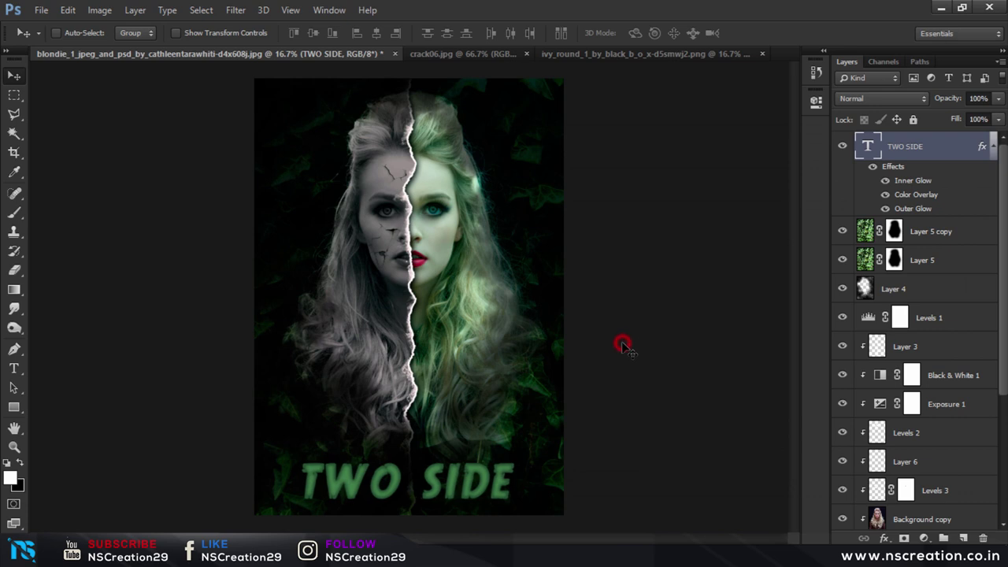